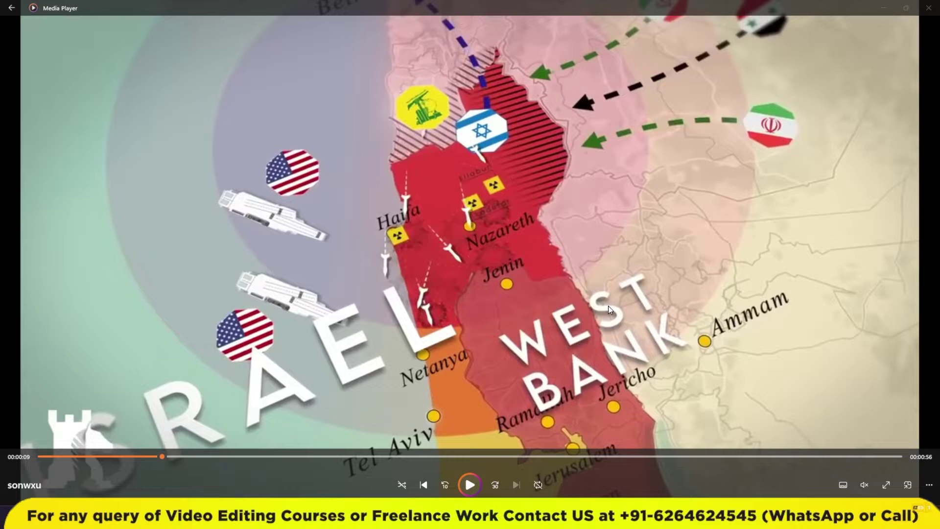
# Step: Minimize the northern Israel reference video in Media Player to bring After Effects forward
pyautogui.click(880, 10)
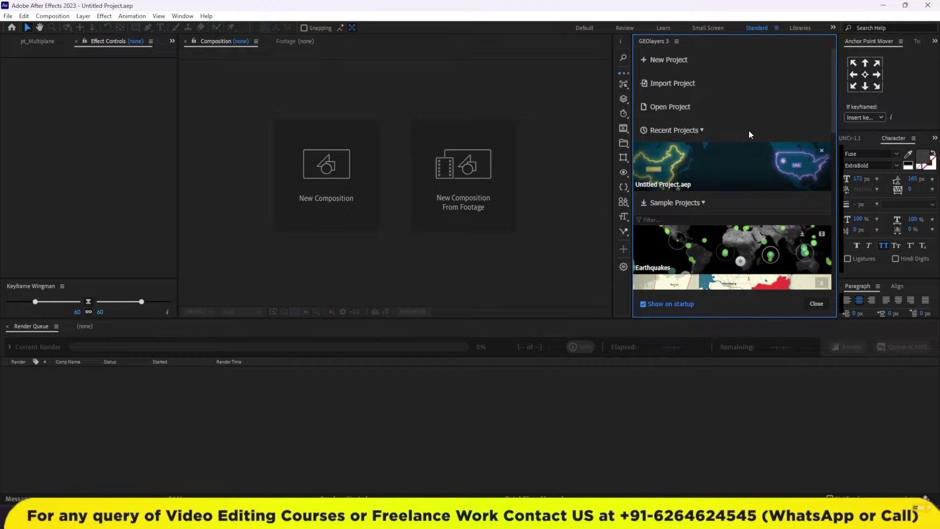
# Step: Create a GEOlayers 3 World Mapcomp with the pink-land, mint-sea Basic imagery style
pyautogui.click(671, 59)
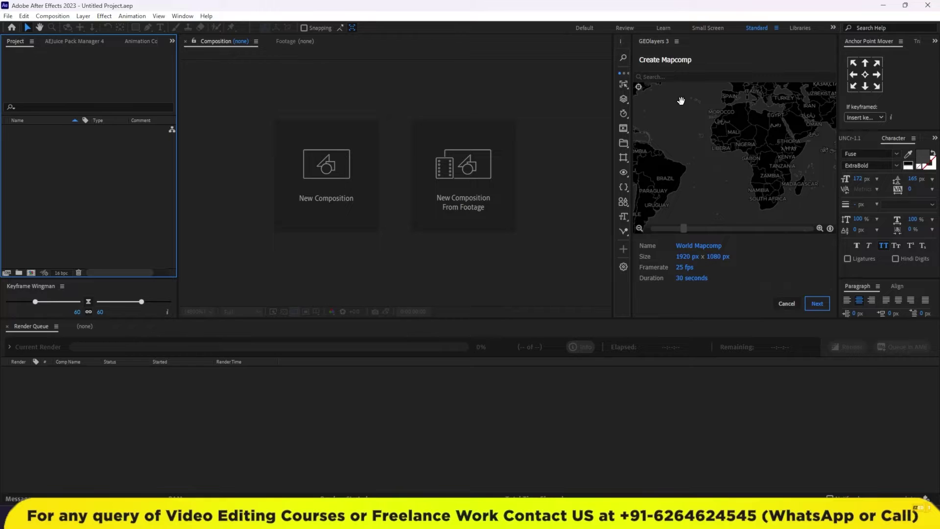
pyautogui.click(815, 306)
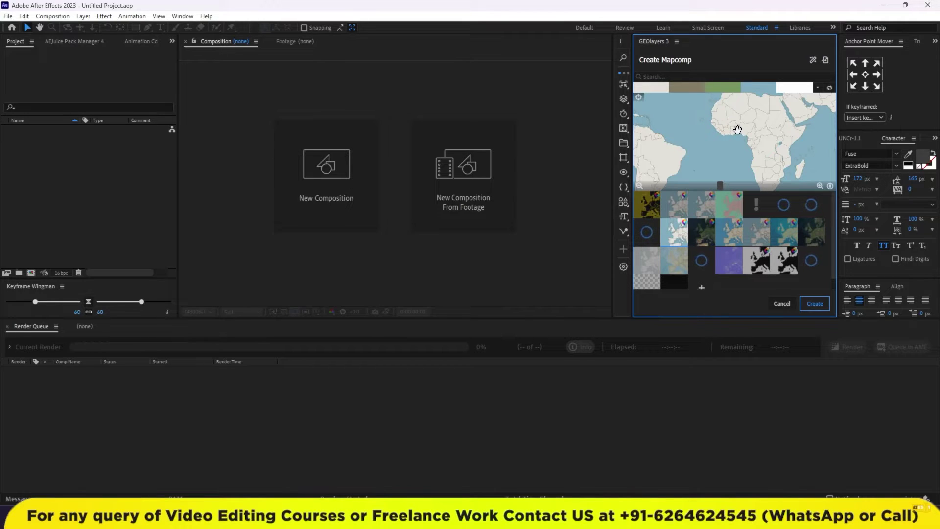
pyautogui.click(735, 210)
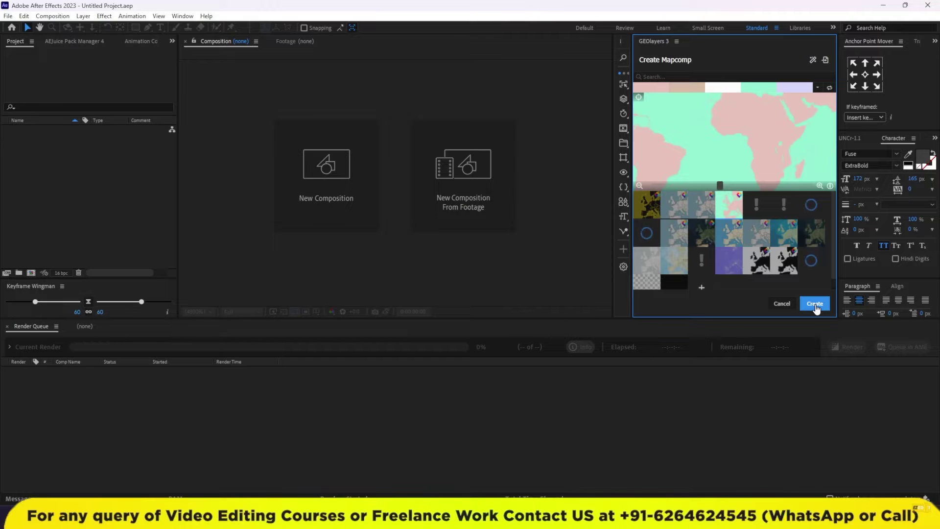
pyautogui.click(815, 305)
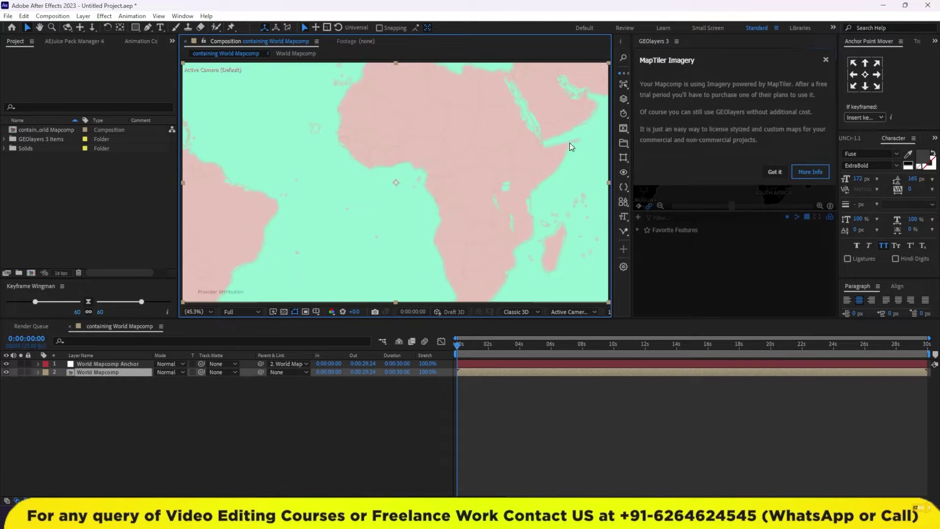
pyautogui.click(775, 173)
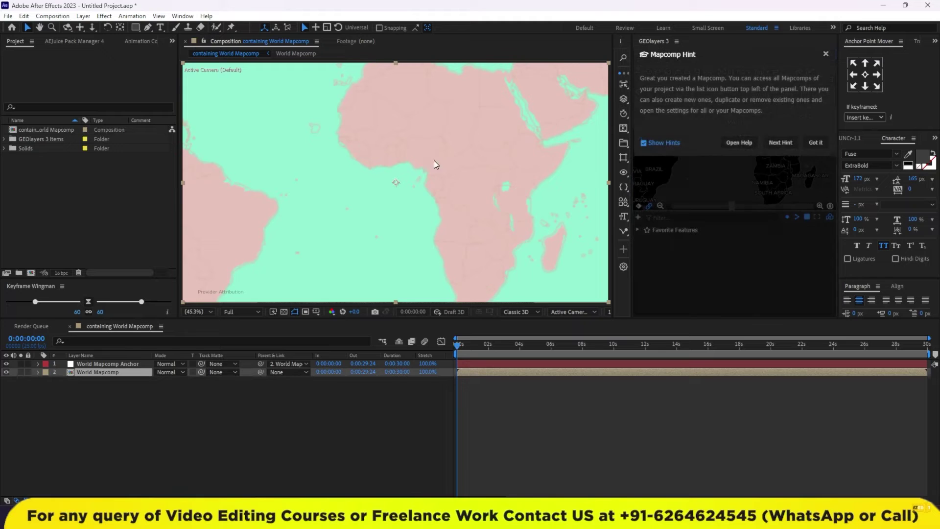
# Step: Search 'haifa' and add Haifa to the GEOlayers Favorite Features
pyautogui.click(815, 150)
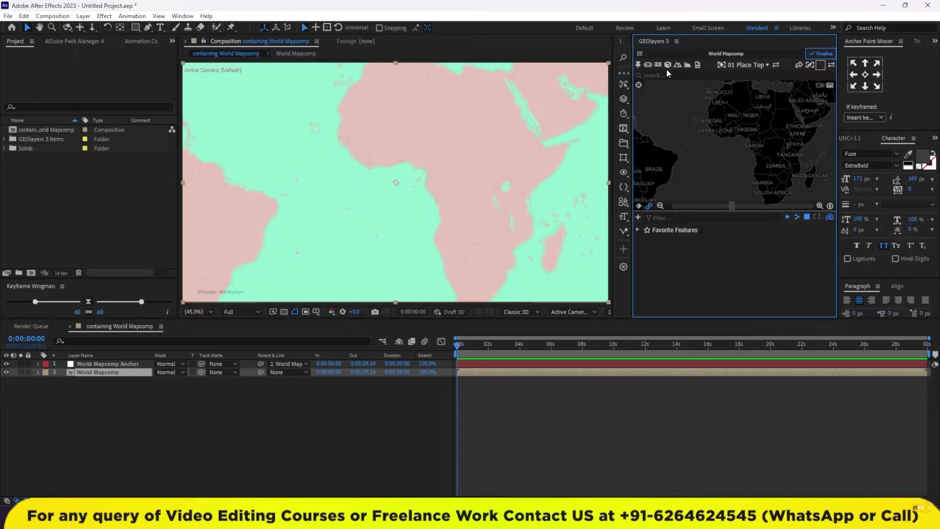
pyautogui.click(669, 75)
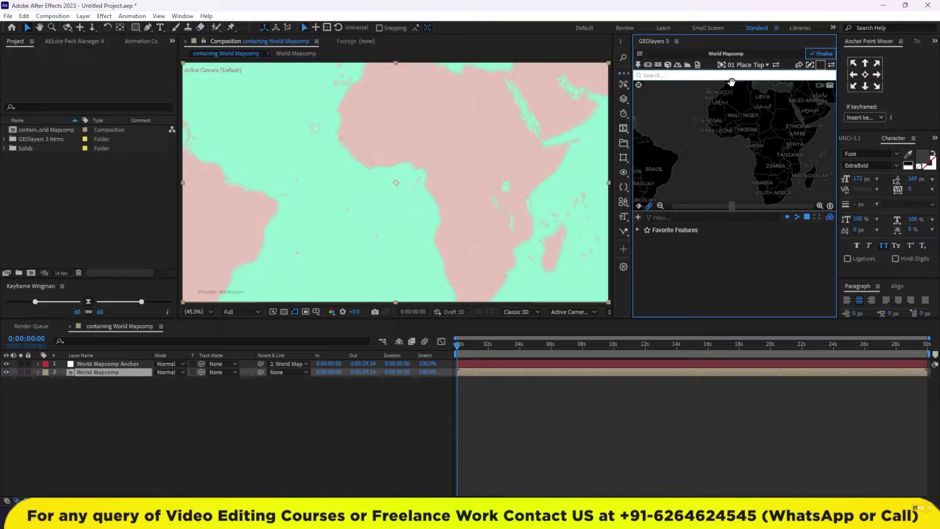
pyautogui.write('haifa')
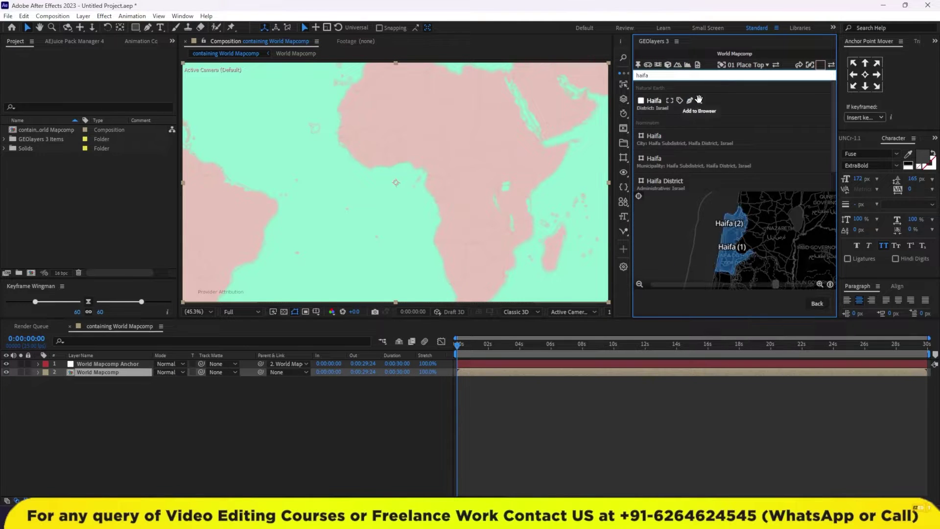
pyautogui.click(693, 101)
# Step: Zoom the map to frame Haifa and the Northern District coastline
pyautogui.click(657, 241)
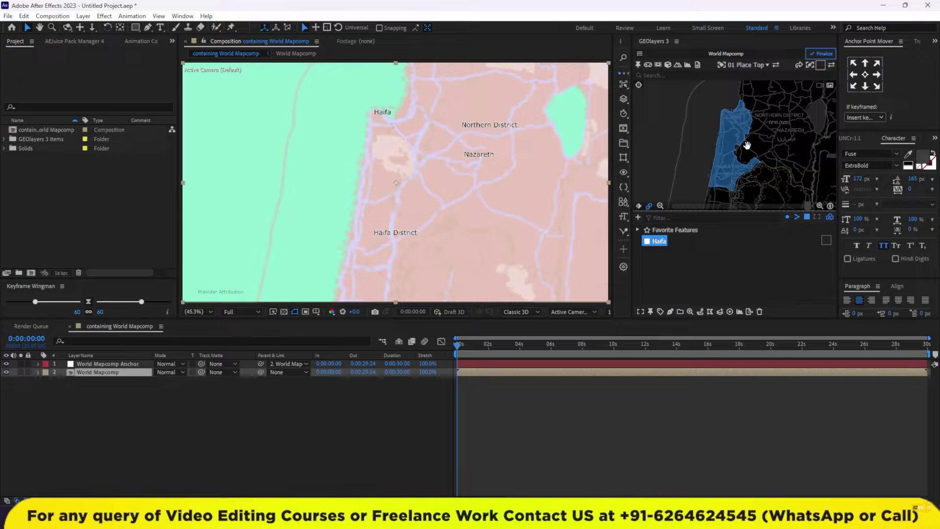
pyautogui.scroll(-1, 748, 146)
pyautogui.scroll(-1, 748, 146)
pyautogui.scroll(-1, 748, 146)
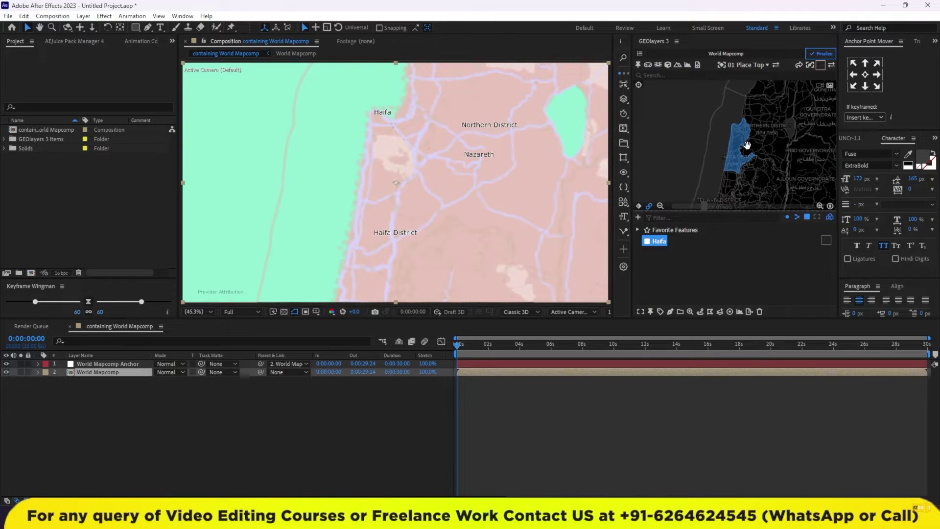
pyautogui.scroll(1, 747, 146)
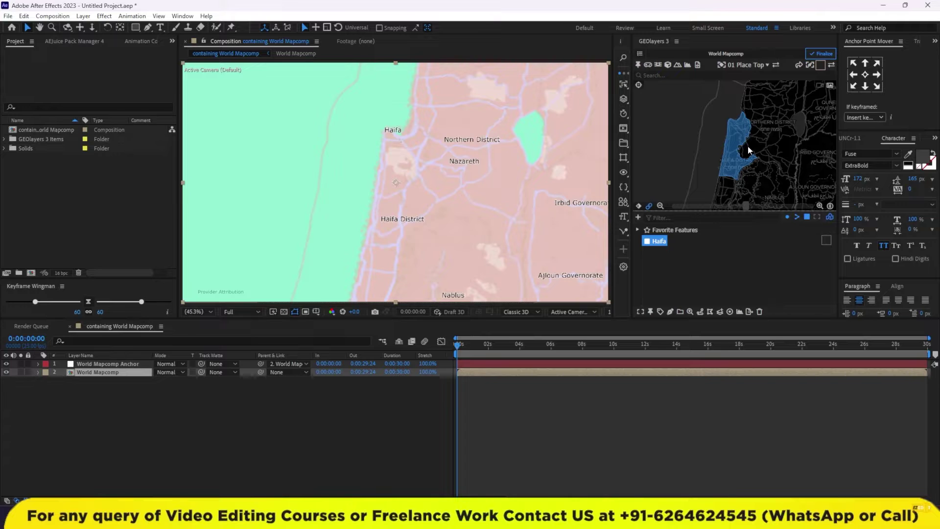
pyautogui.scroll(1, 748, 146)
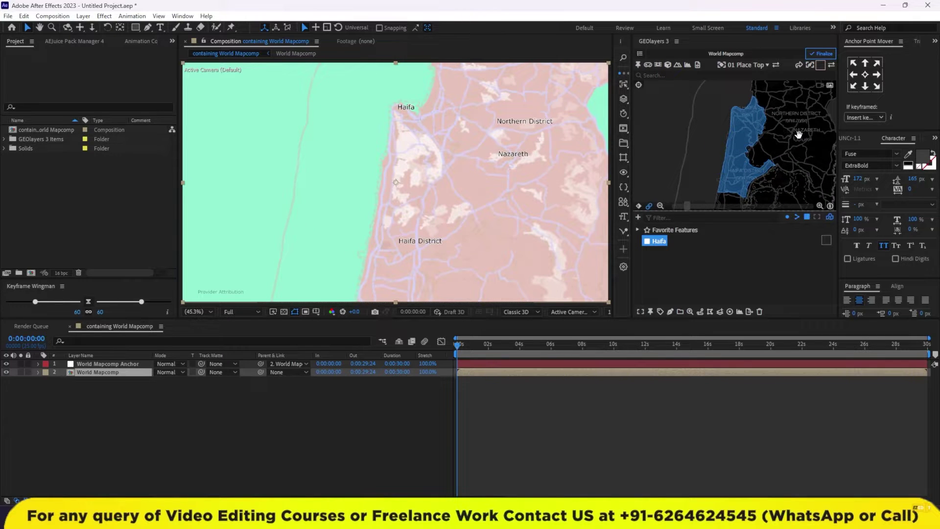
pyautogui.click(643, 55)
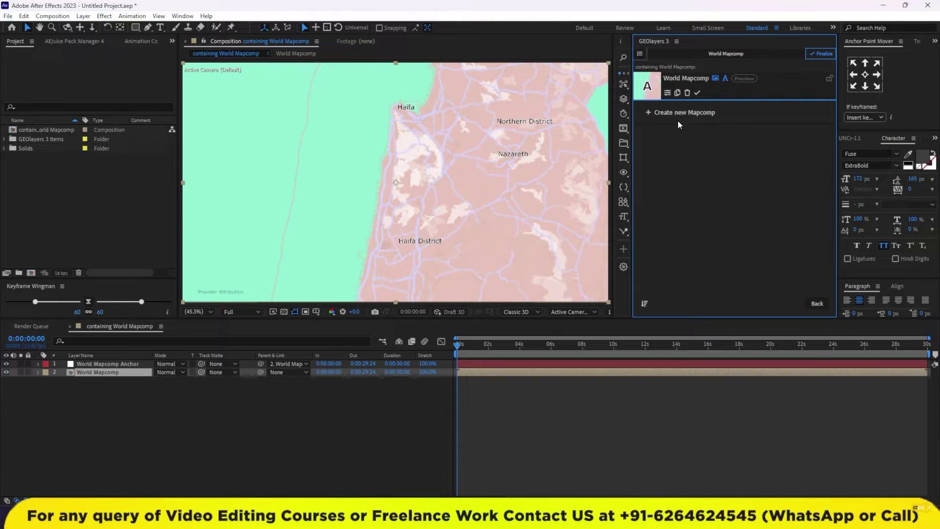
# Step: Recolour the Basic imagery's sea to muted grey-green #c2e3d9 in Mapcomp Settings
pyautogui.click(667, 93)
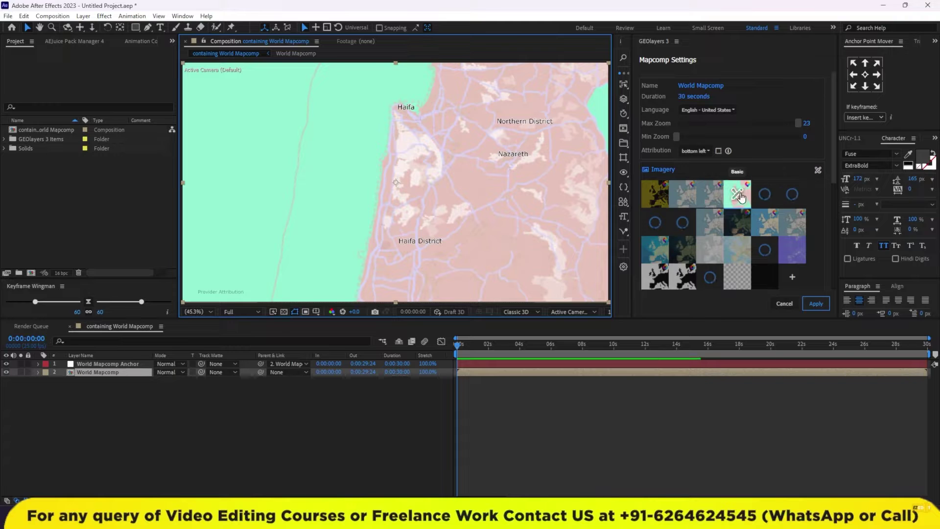
pyautogui.click(818, 170)
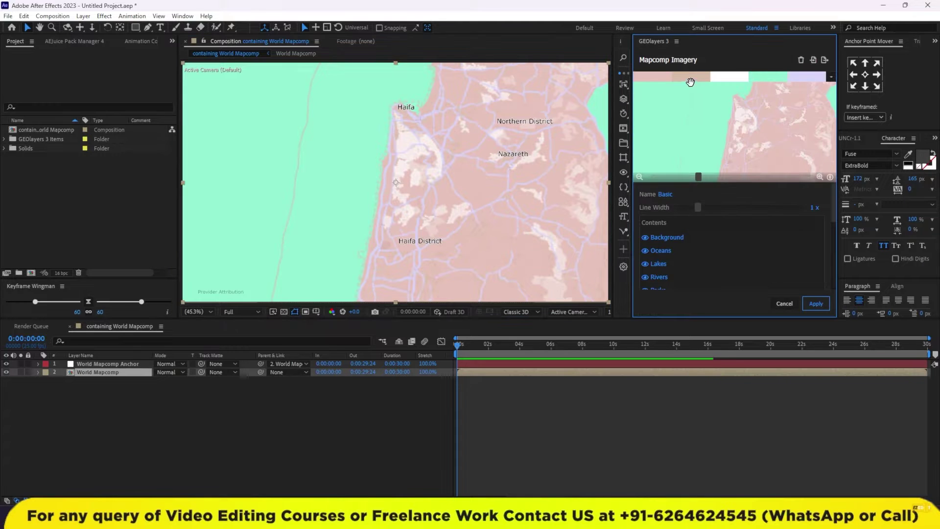
pyautogui.click(751, 76)
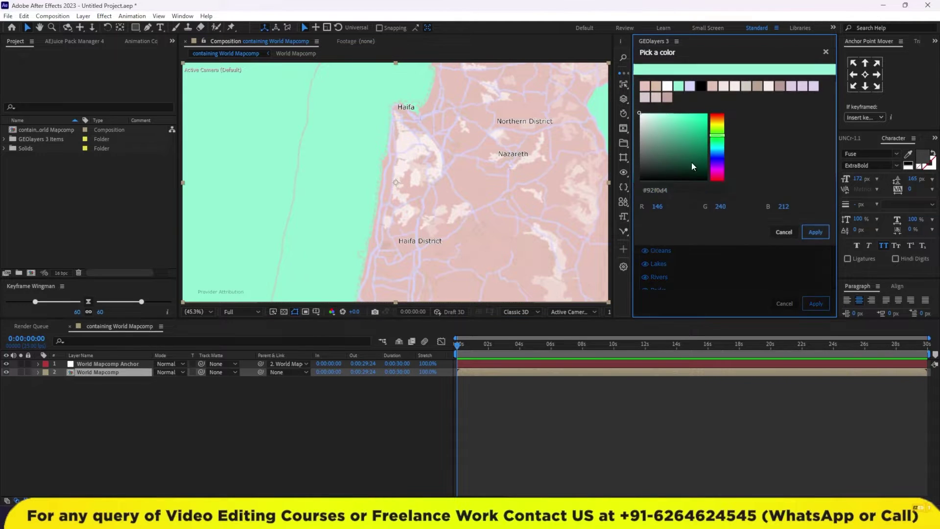
pyautogui.click(645, 135)
pyautogui.click(812, 241)
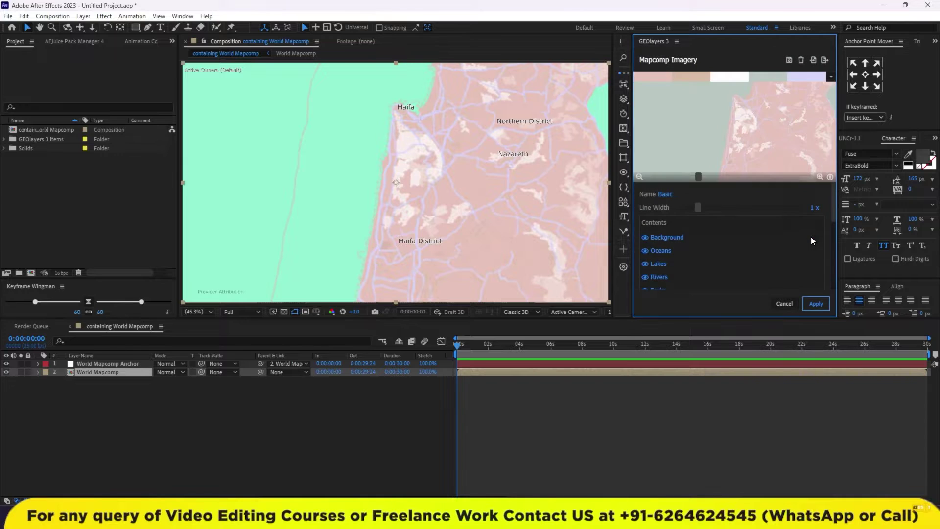
pyautogui.click(824, 305)
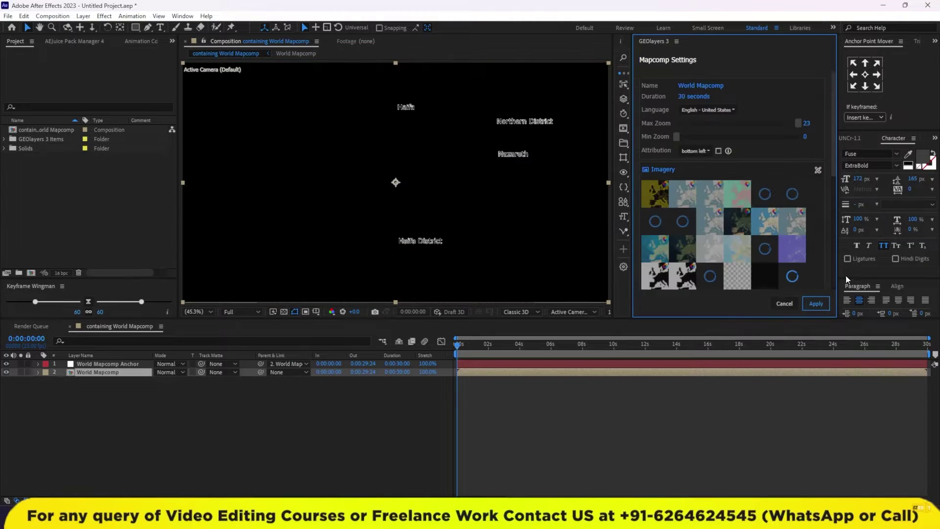
pyautogui.click(816, 305)
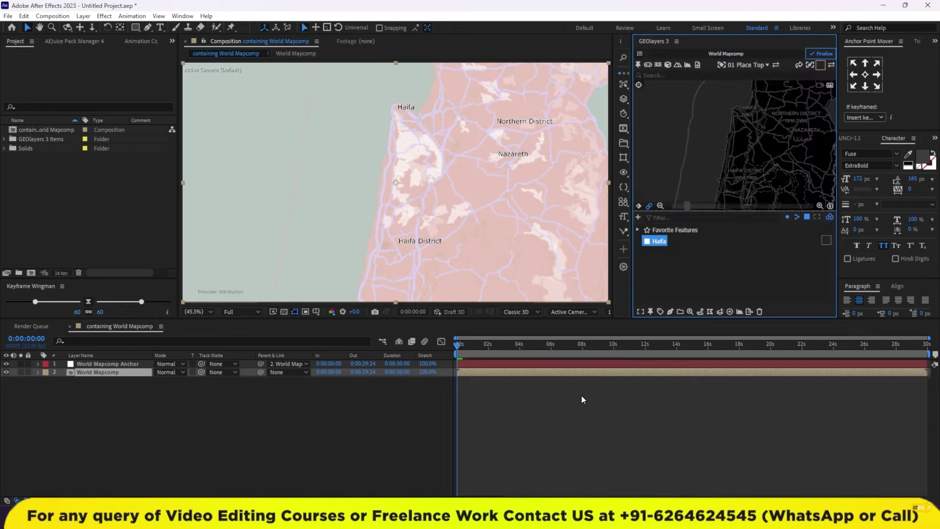
pyautogui.click(494, 383)
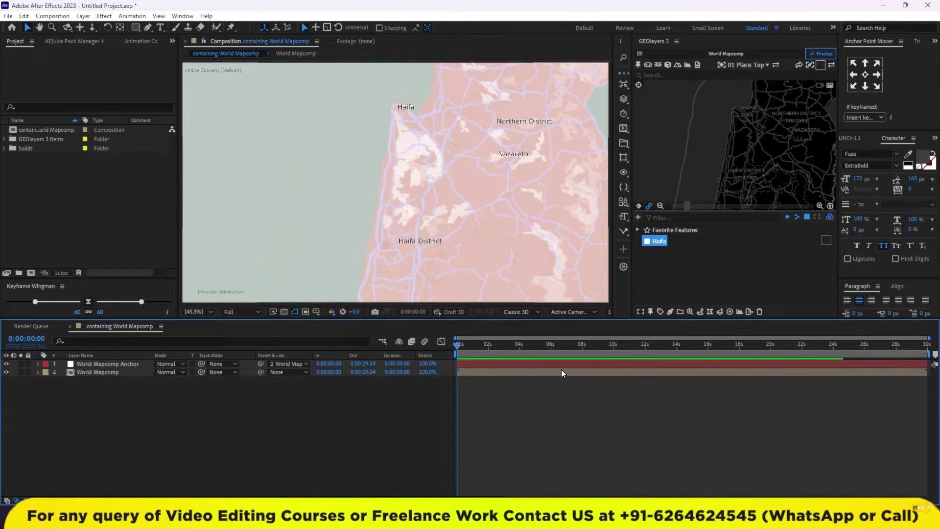
pyautogui.click(640, 53)
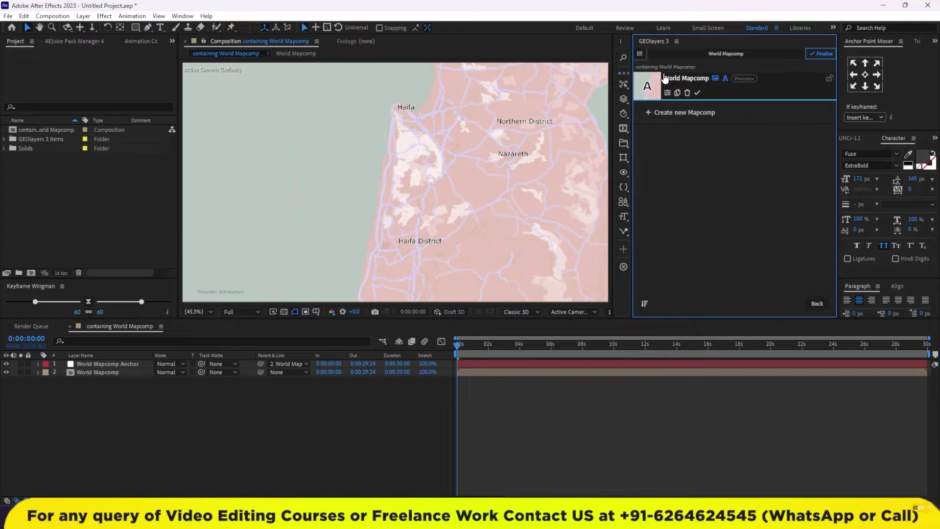
# Step: Hide the map's place-name labels and draw the Haifa region as a shape layer
pyautogui.click(380, 163)
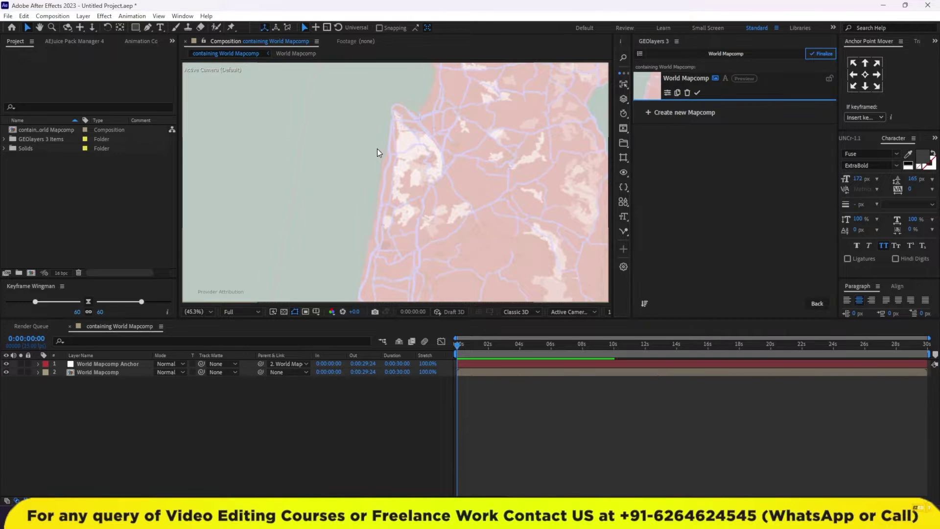
pyautogui.click(559, 438)
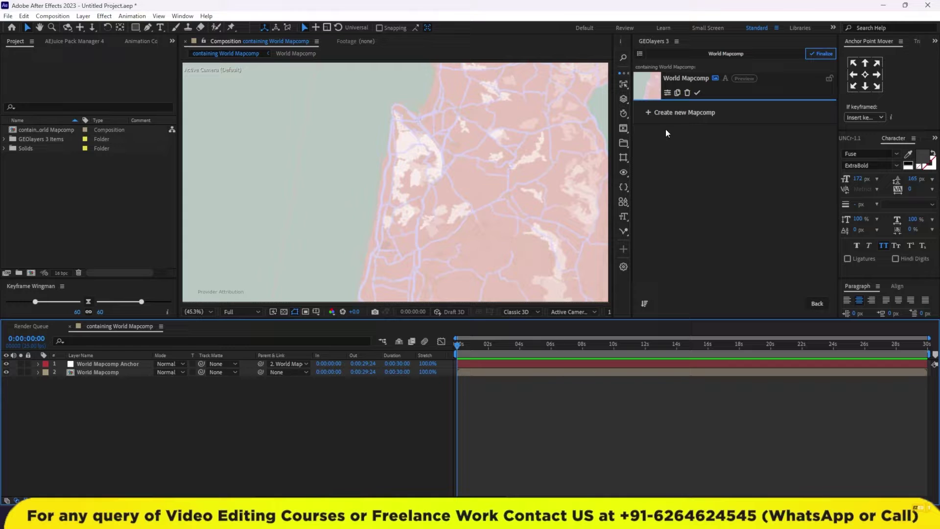
pyautogui.click(816, 304)
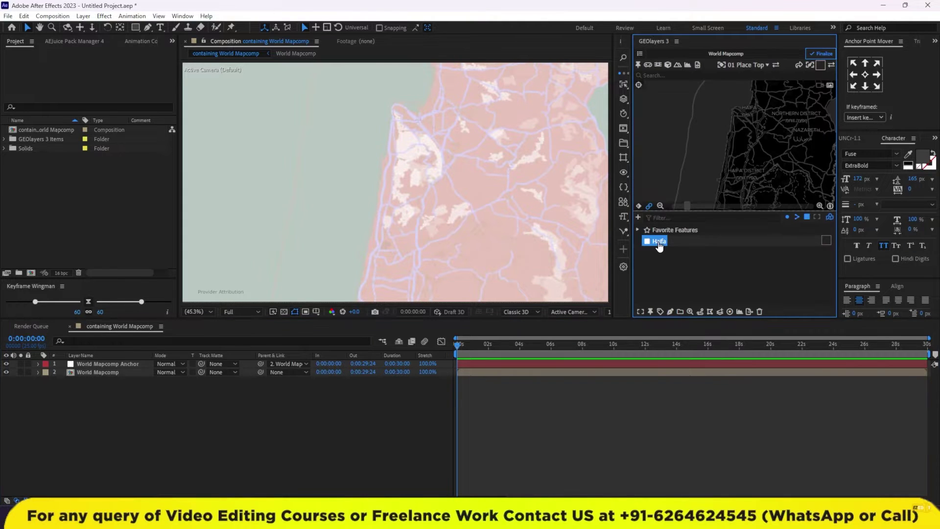
pyautogui.moveTo(660, 311)
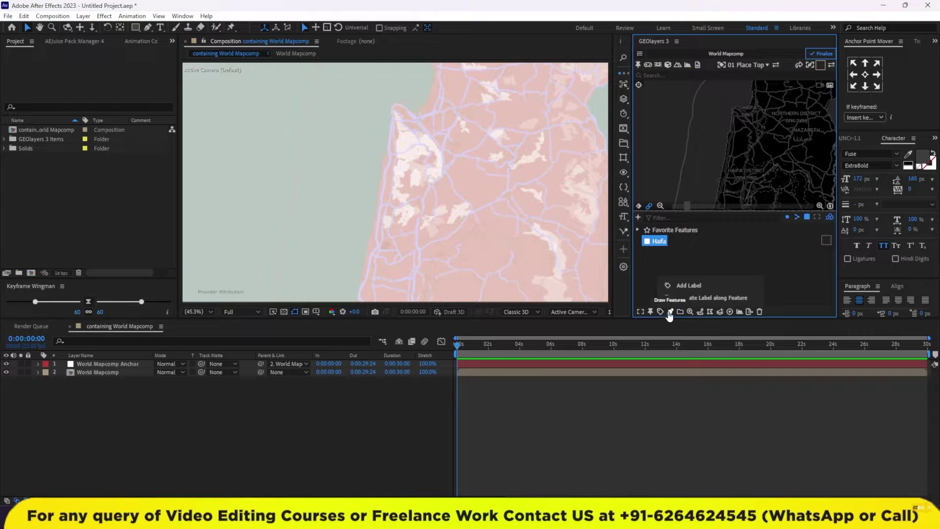
pyautogui.click(689, 284)
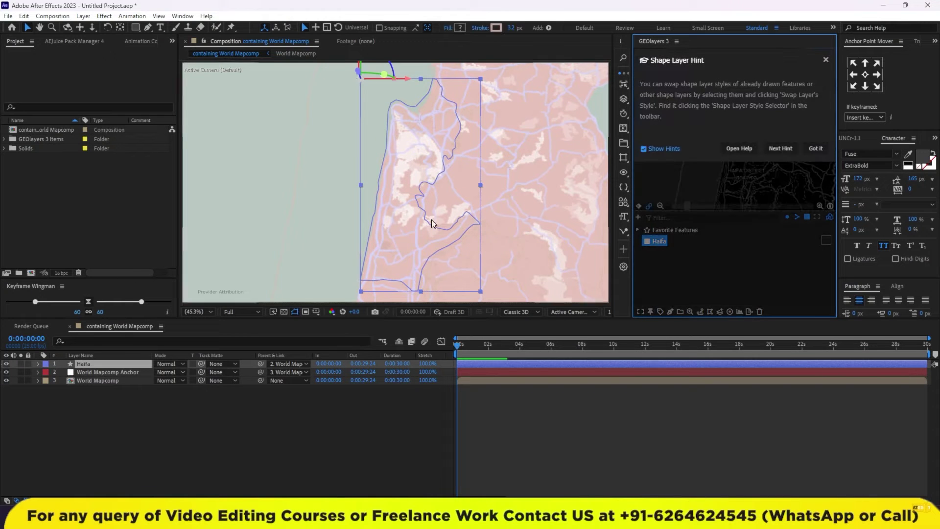
pyautogui.click(816, 148)
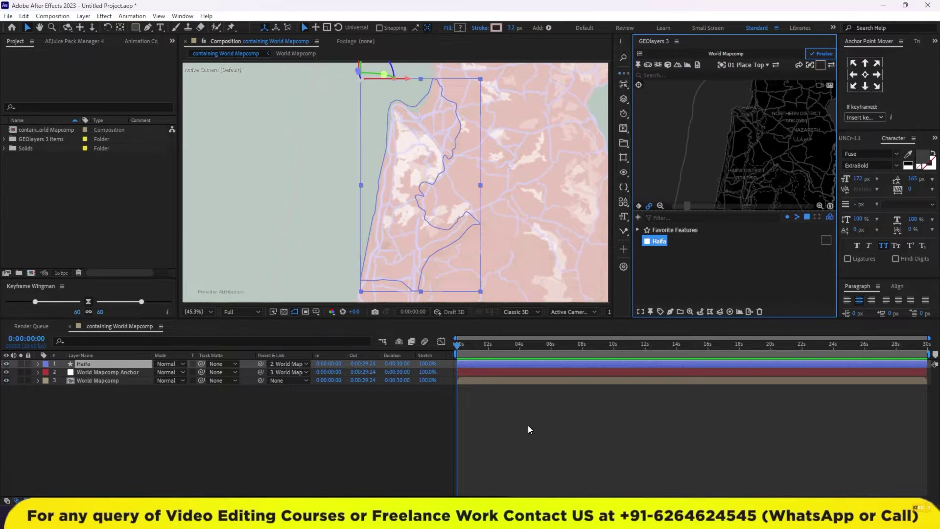
# Step: At about two seconds, give the Haifa region shape a pink fill
pyautogui.click(490, 345)
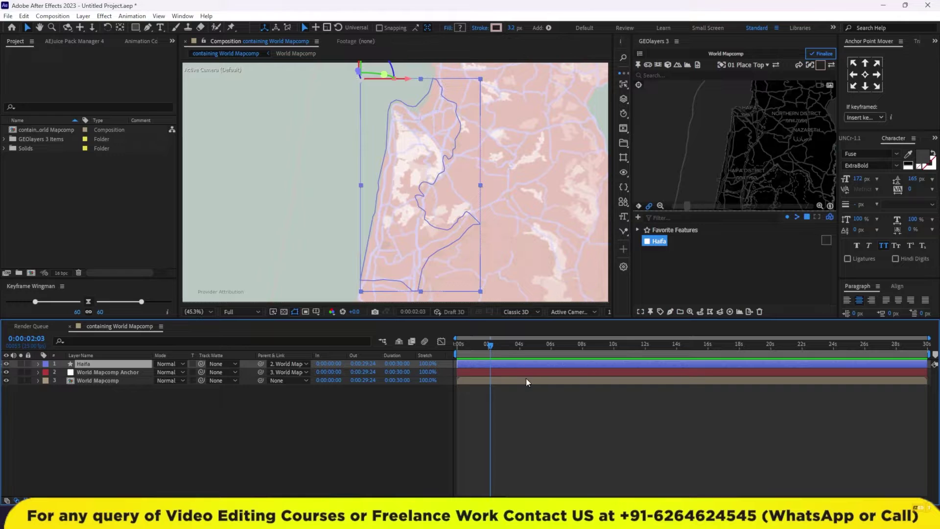
pyautogui.click(820, 65)
pyautogui.click(722, 93)
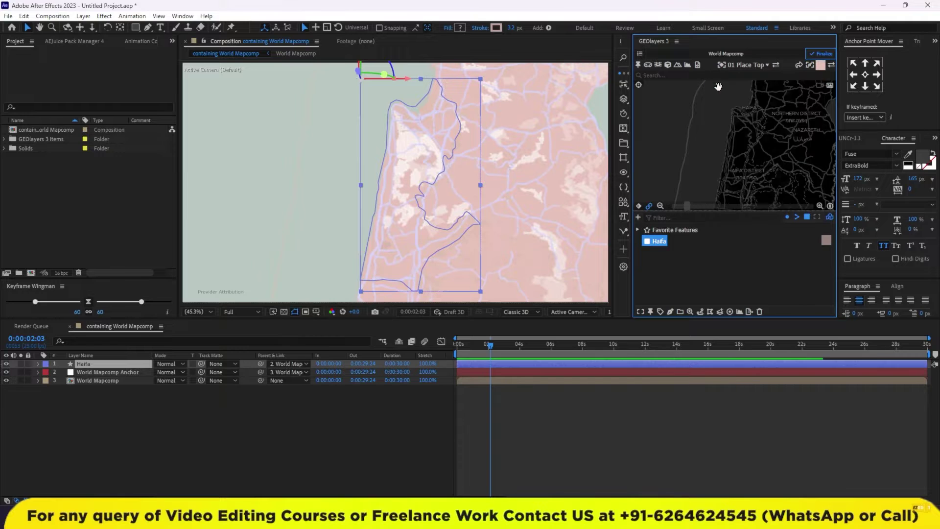
pyautogui.click(831, 65)
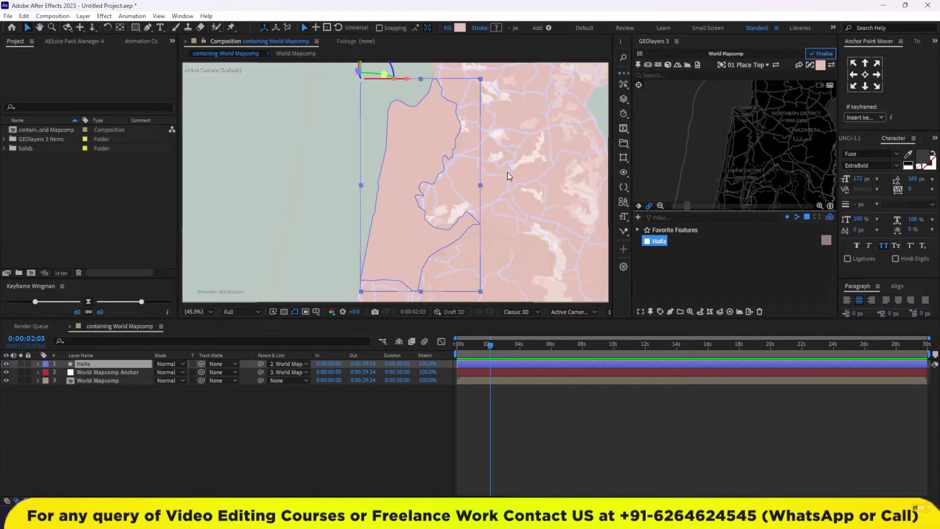
pyautogui.click(544, 428)
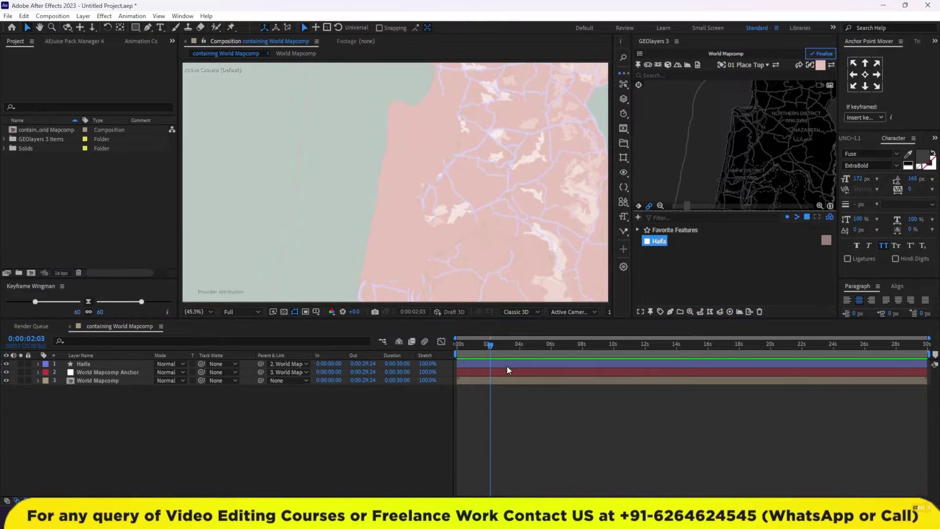
# Step: Change the Haifa shape's fill to strong red #E15F47 and minimize the reference video
pyautogui.click(541, 363)
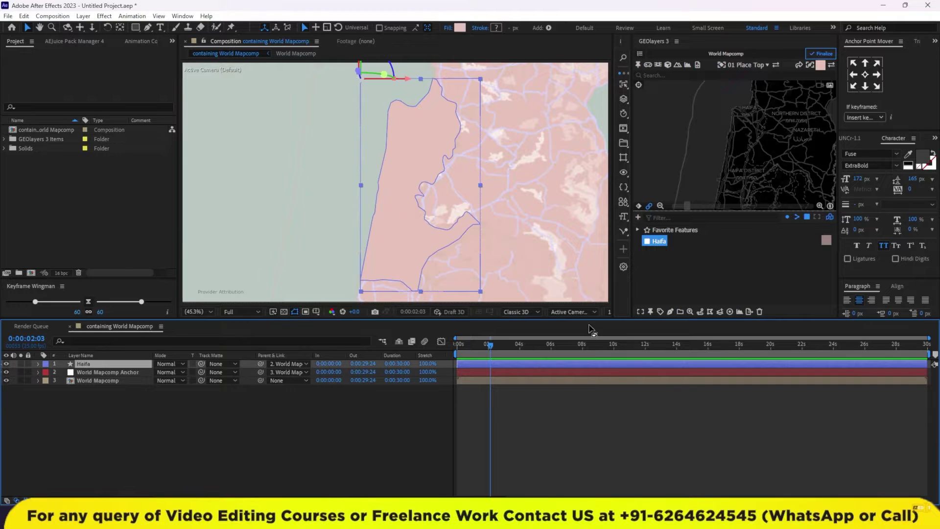
pyautogui.click(459, 28)
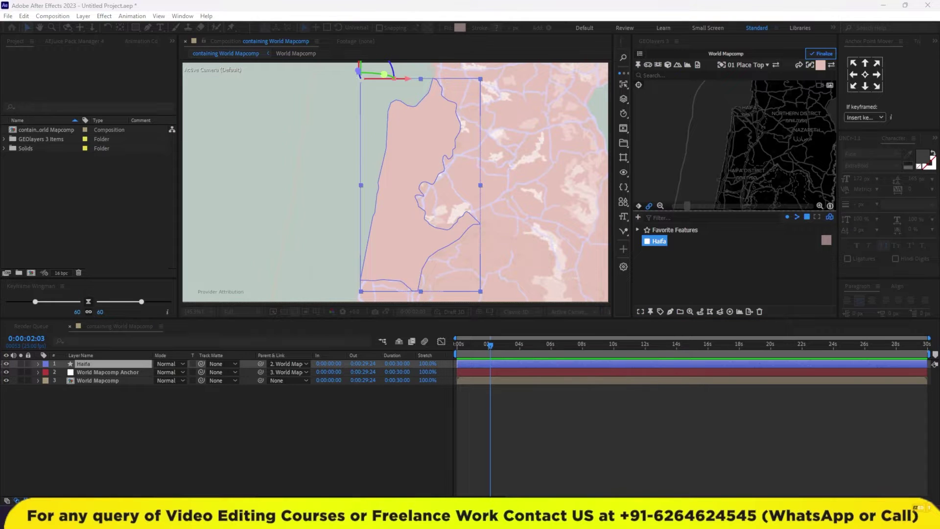
pyautogui.moveTo(415, 156); pyautogui.dragTo(437, 140)
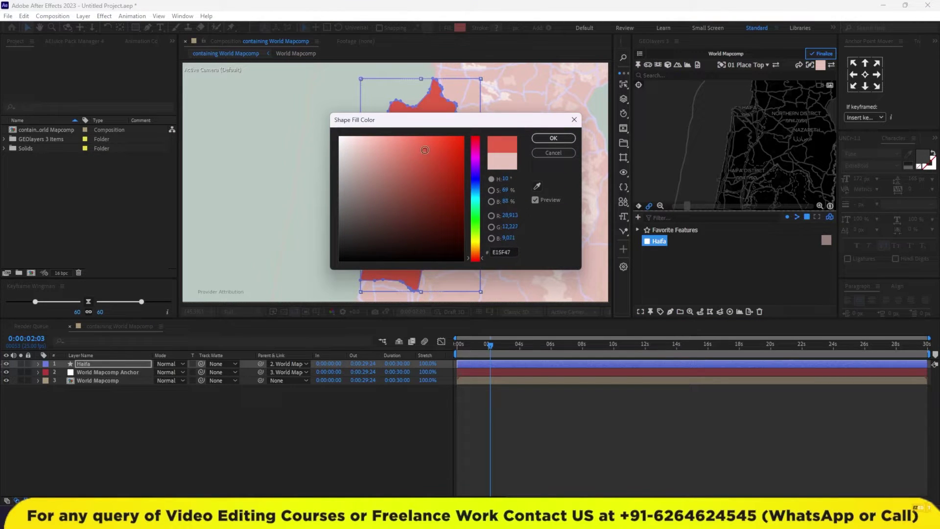
pyautogui.click(540, 141)
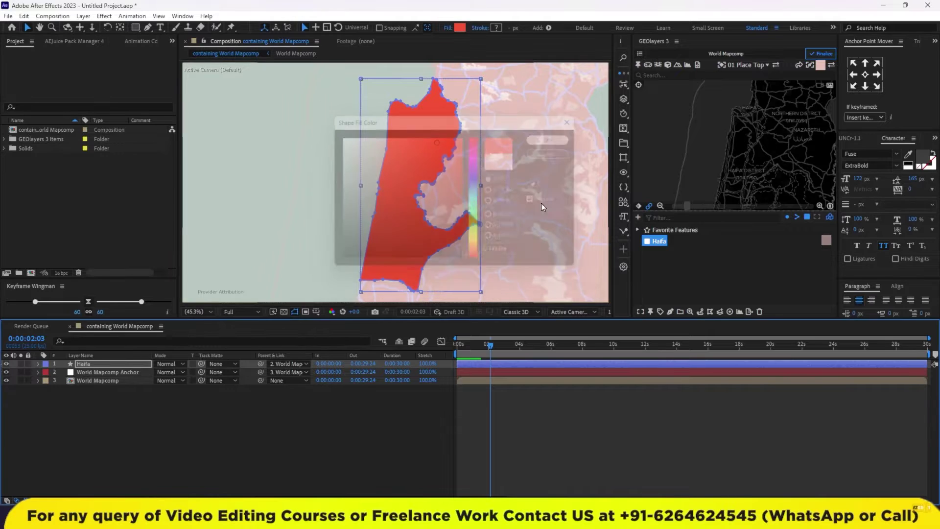
pyautogui.click(542, 420)
pyautogui.click(476, 433)
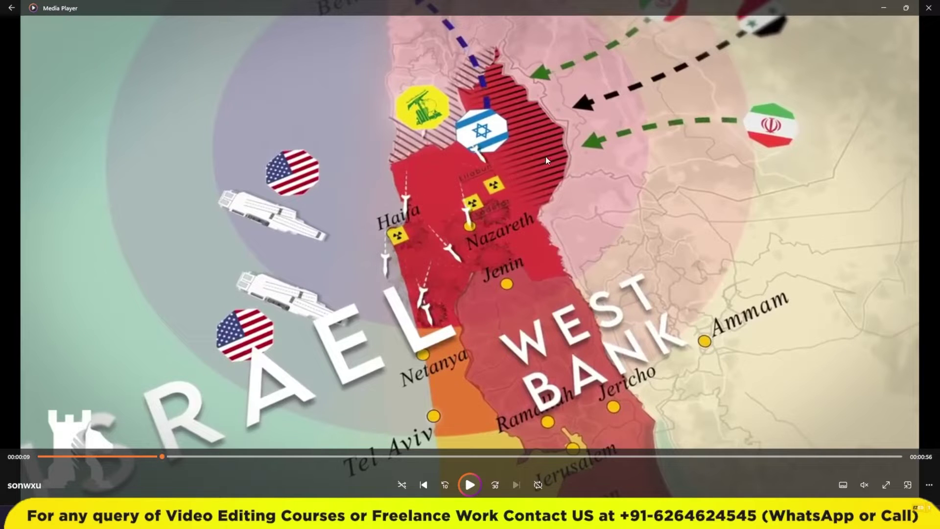
pyautogui.click(883, 8)
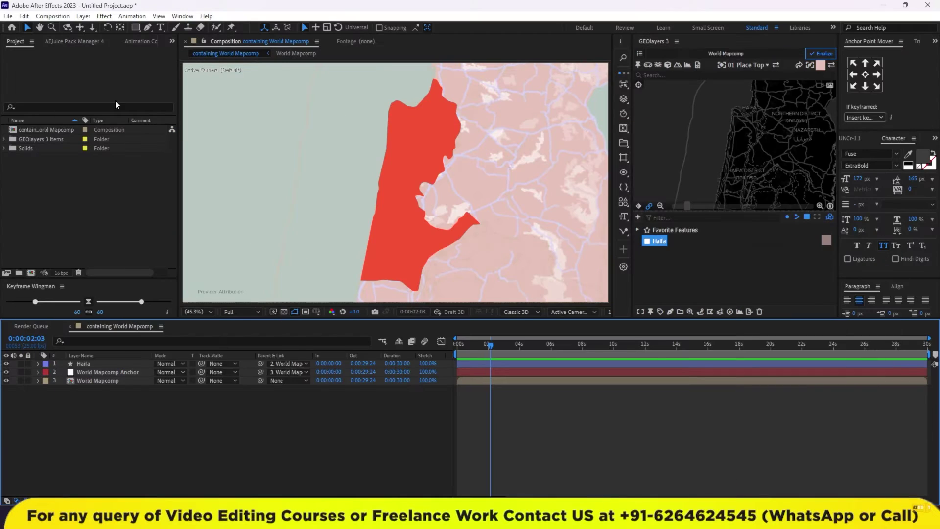
# Step: Draw a horizontal line across the map with the Pen tool and an 8 px stroke
pyautogui.click(148, 28)
pyautogui.click(240, 159)
pyautogui.click(517, 159)
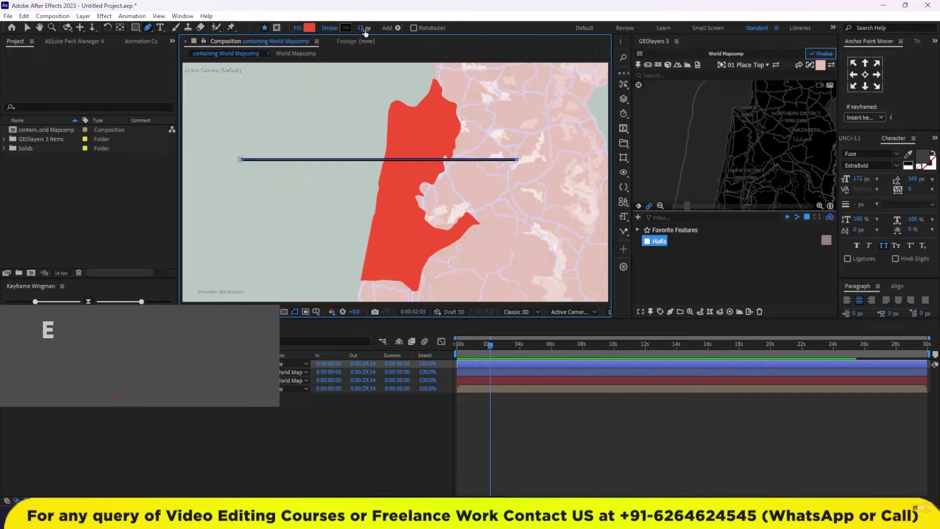
pyautogui.moveTo(366, 30); pyautogui.dragTo(363, 32)
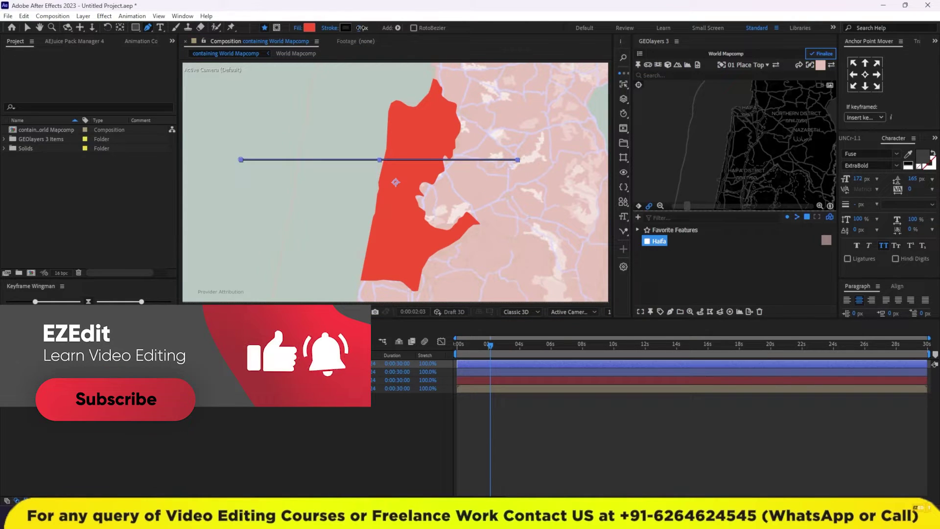
pyautogui.click(361, 28)
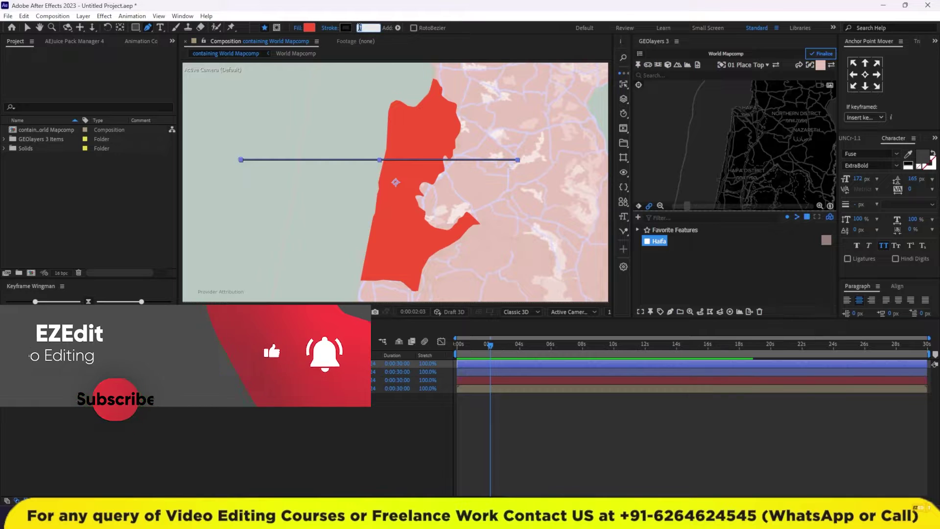
pyautogui.press('Return')
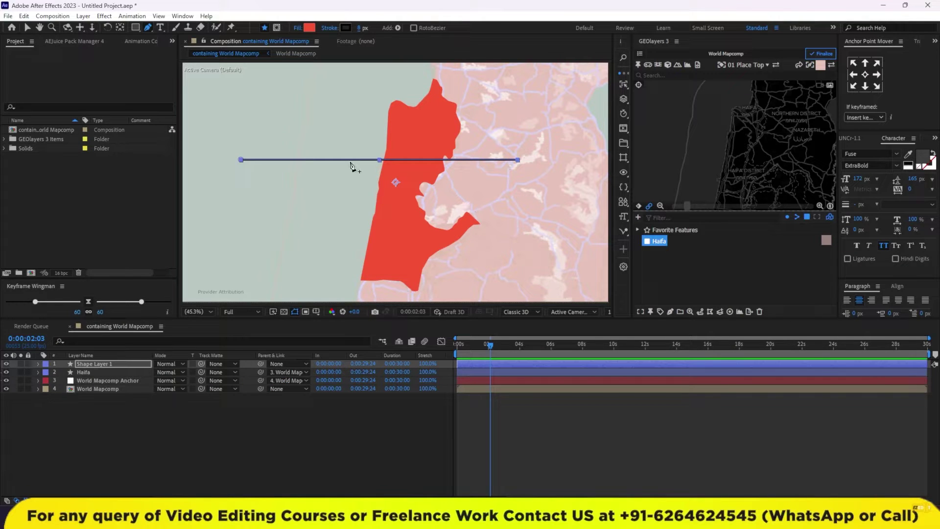
# Step: Add a Repeater to the line with copies offset 0,32 vertically
pyautogui.click(391, 28)
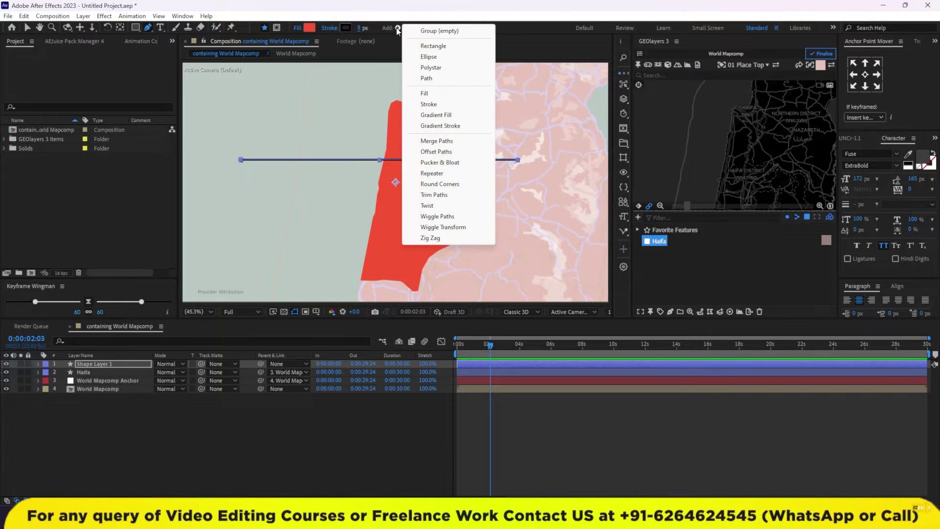
pyautogui.click(433, 174)
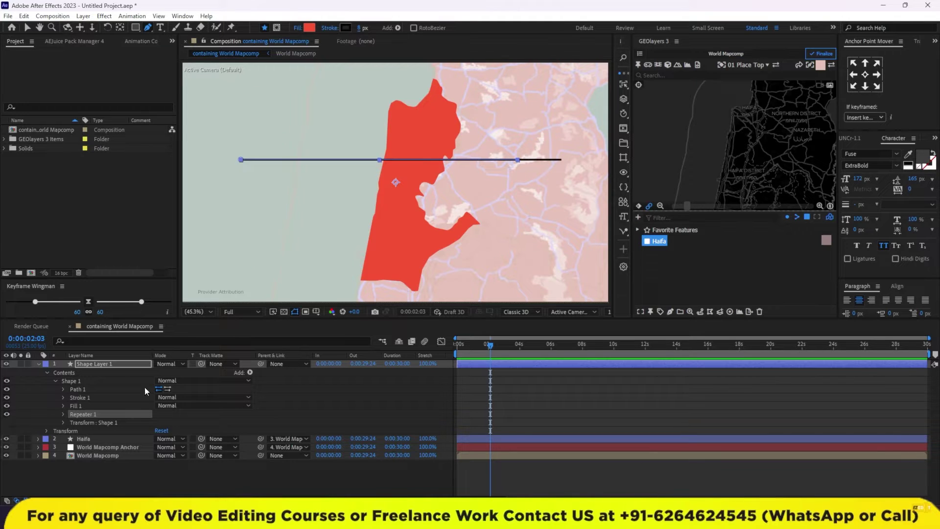
pyautogui.click(64, 414)
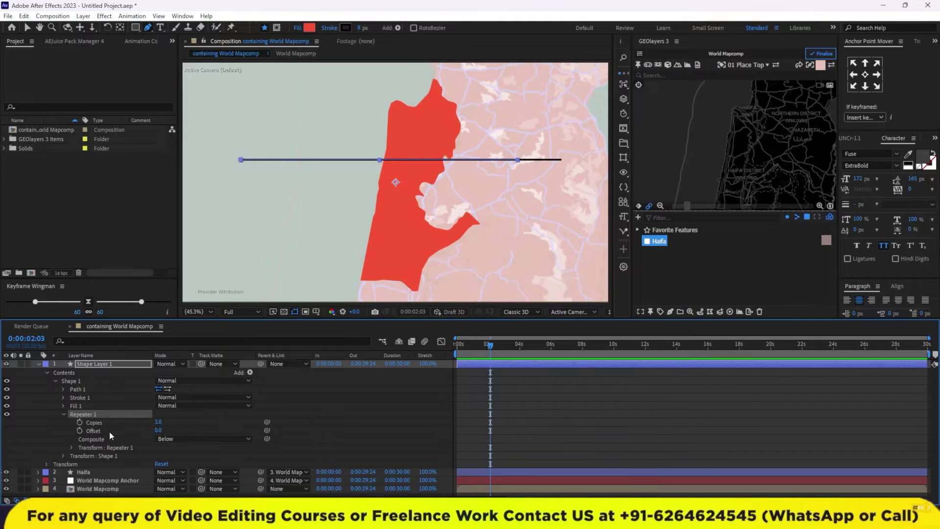
pyautogui.click(71, 447)
pyautogui.click(162, 459)
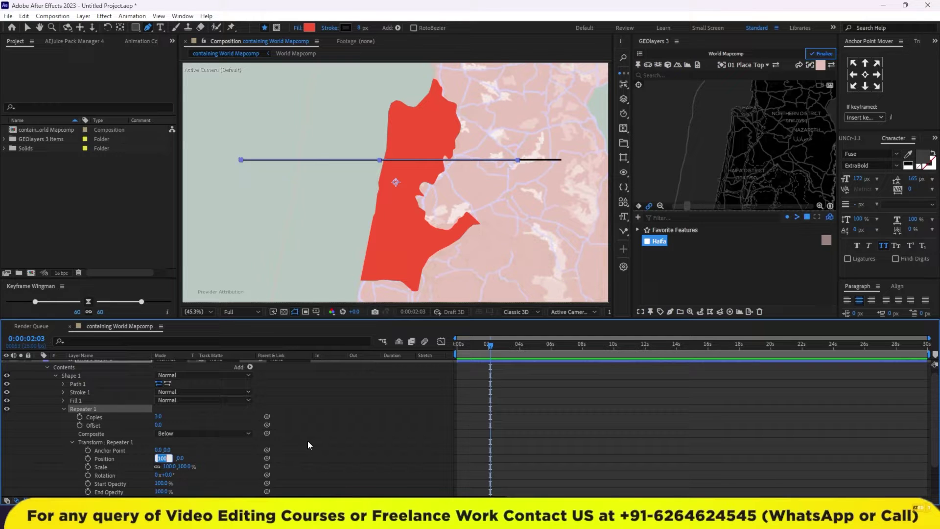
pyautogui.write('0')
pyautogui.press('Return')
pyautogui.moveTo(169, 459); pyautogui.dragTo(184, 457)
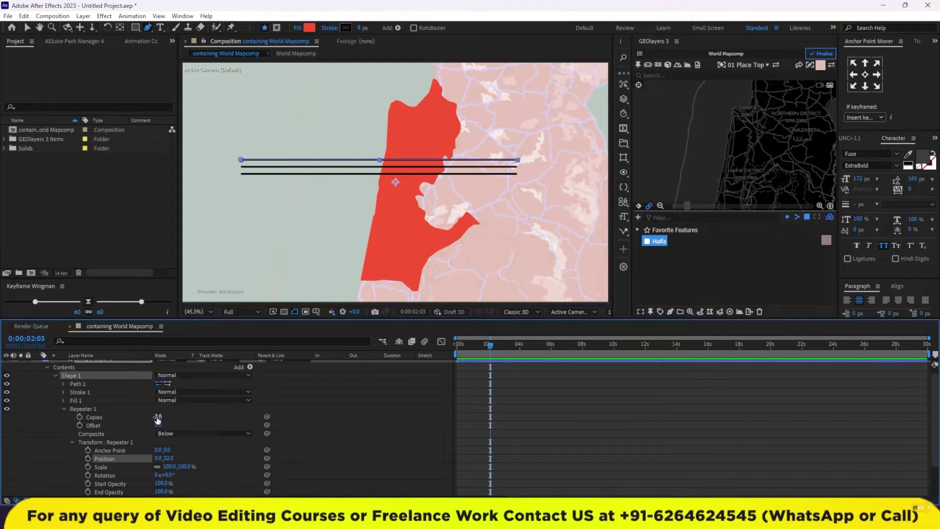
pyautogui.moveTo(157, 419); pyautogui.dragTo(166, 416)
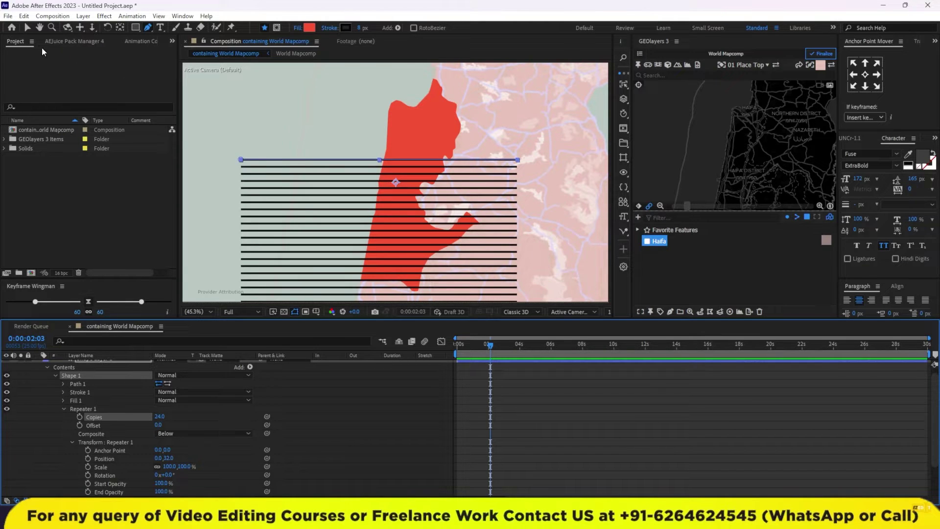
# Step: Move the stripe block up over Haifa, set 32 copies and tilt it -13°
pyautogui.press('v')
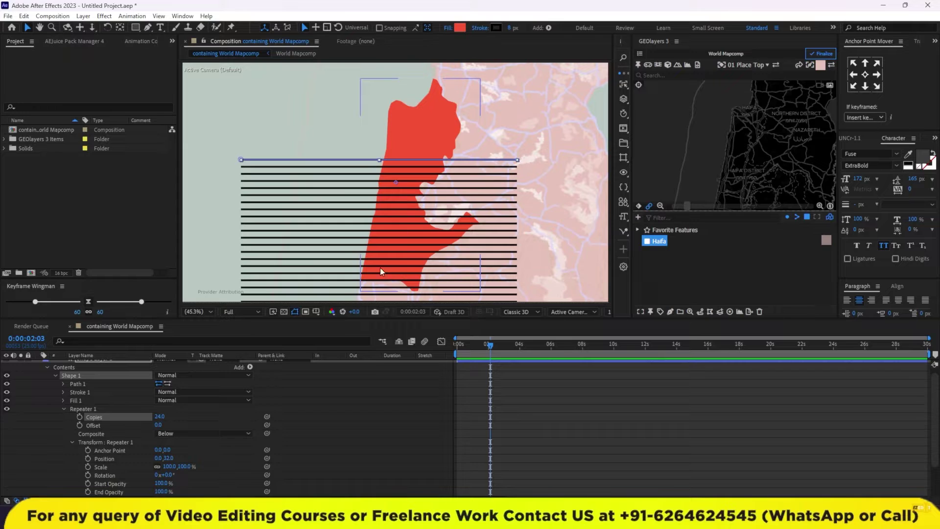
pyautogui.moveTo(396, 182)
pyautogui.mouseDown()
pyautogui.moveTo(400, 115)
pyautogui.moveTo(411, 112)
pyautogui.mouseUp()
pyautogui.moveTo(159, 417); pyautogui.dragTo(163, 416)
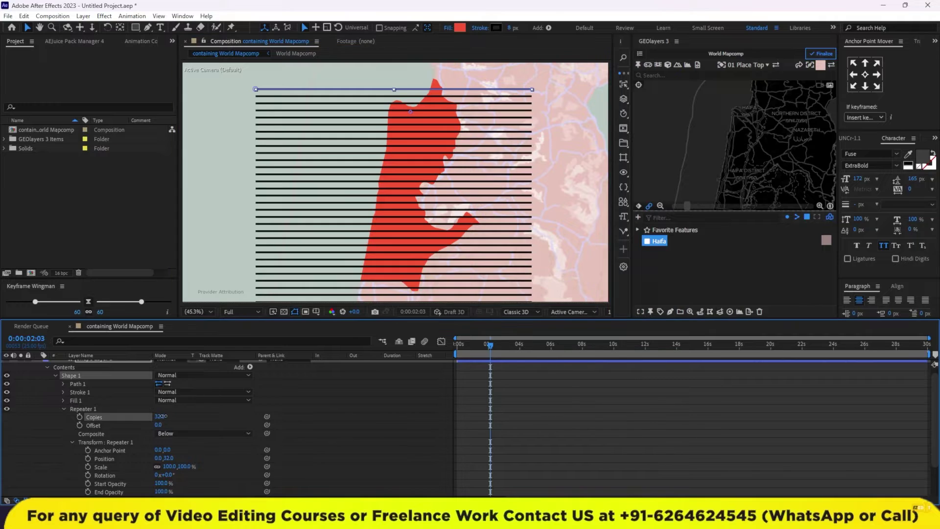
pyautogui.scroll(1, 85, 401)
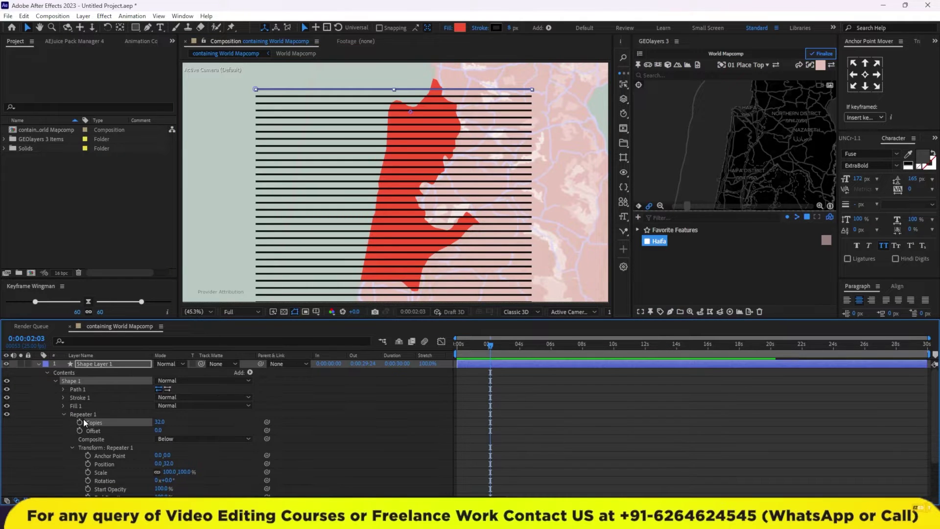
pyautogui.press('r')
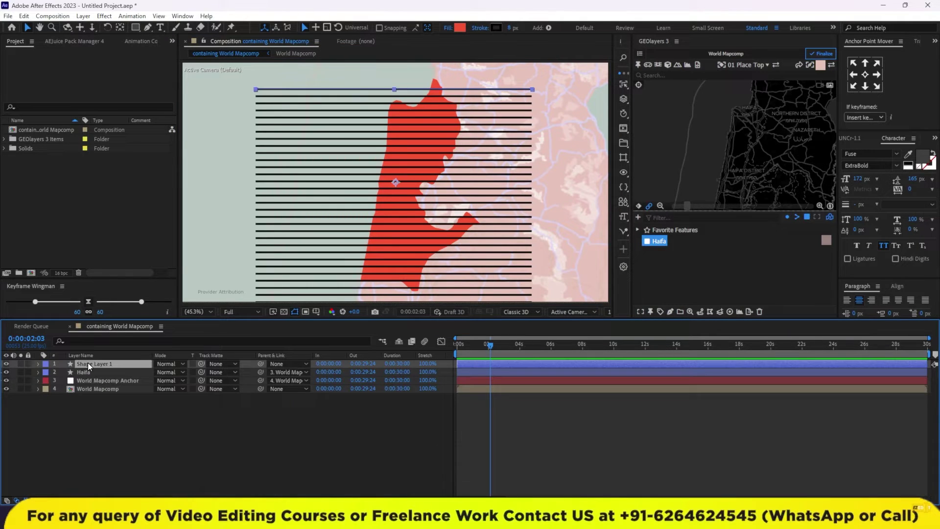
pyautogui.moveTo(165, 372); pyautogui.dragTo(158, 371)
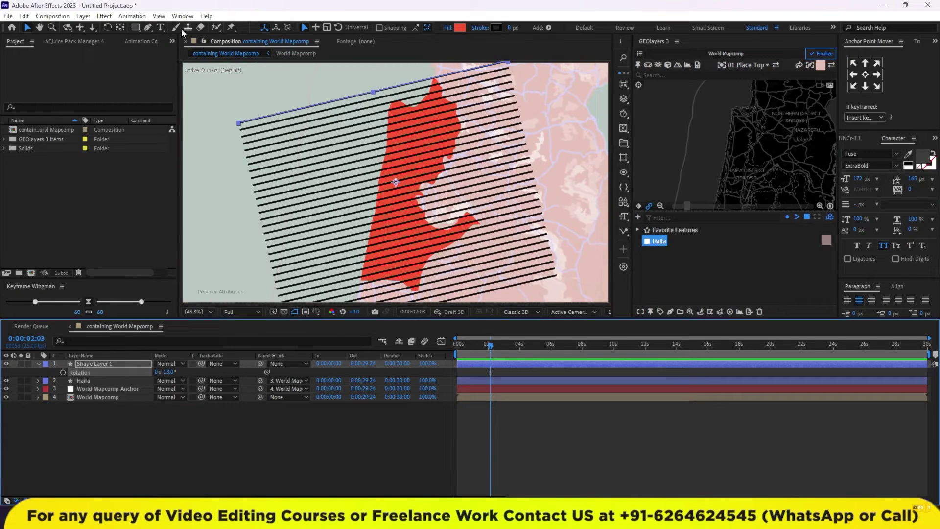
# Step: Start a Pen mask on the stripe layer, tracing points down the Haifa coastline
pyautogui.click(277, 28)
pyautogui.click(213, 105)
pyautogui.click(332, 80)
pyautogui.click(401, 79)
pyautogui.click(410, 102)
pyautogui.click(425, 133)
pyautogui.click(418, 173)
pyautogui.click(422, 201)
pyautogui.click(437, 226)
pyautogui.click(444, 253)
pyautogui.click(450, 272)
pyautogui.click(438, 301)
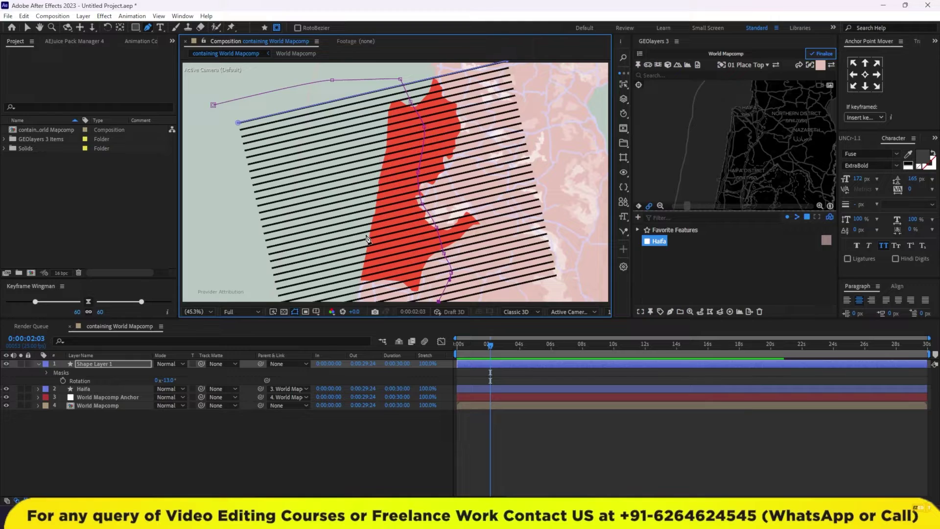
# Step: Complete the mask below and left of the map and close it at its first point
pyautogui.moveTo(369, 241); pyautogui.dragTo(371, 157)
pyautogui.click(354, 247)
pyautogui.click(321, 269)
pyautogui.click(249, 280)
pyautogui.click(238, 166)
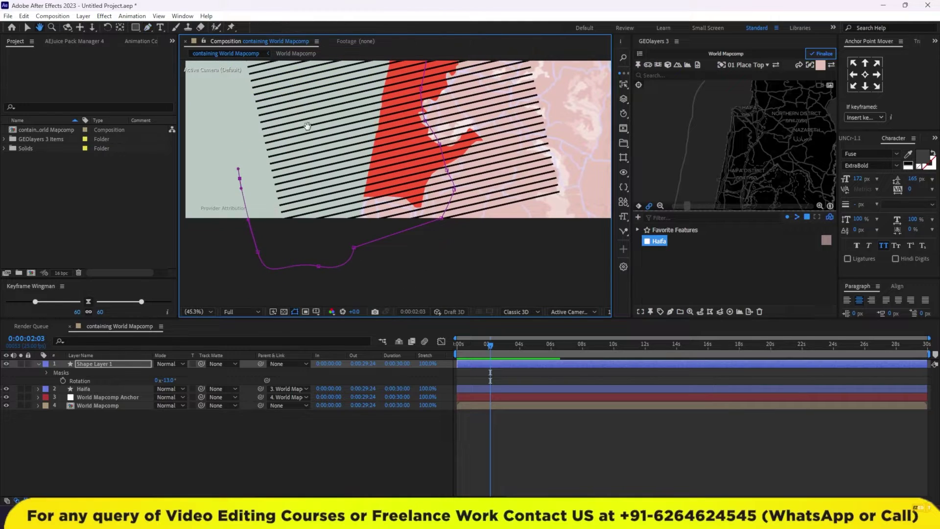
pyautogui.scroll(5, 245, 186)
pyautogui.click(273, 159)
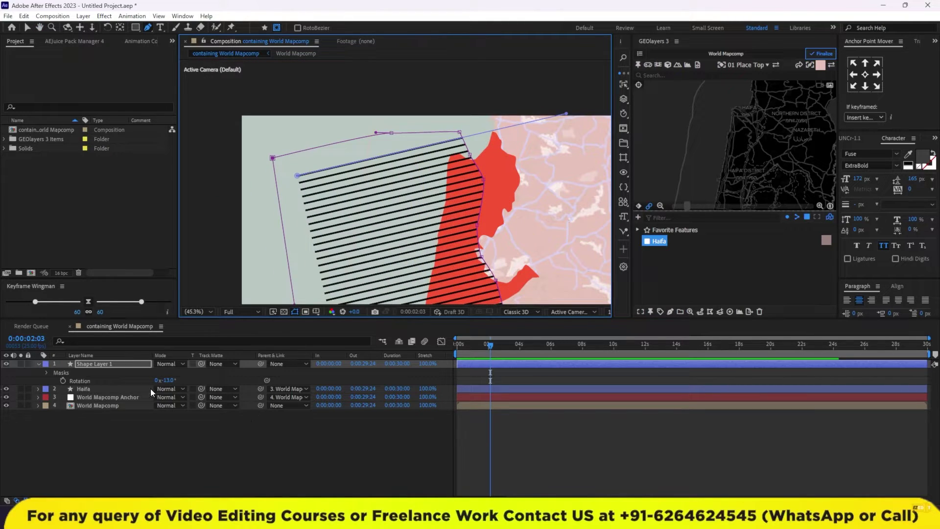
# Step: Set Mask 1 to Subtract and feather its edge to 113 pixels
pyautogui.click(46, 373)
pyautogui.click(167, 381)
pyautogui.click(173, 414)
pyautogui.click(55, 381)
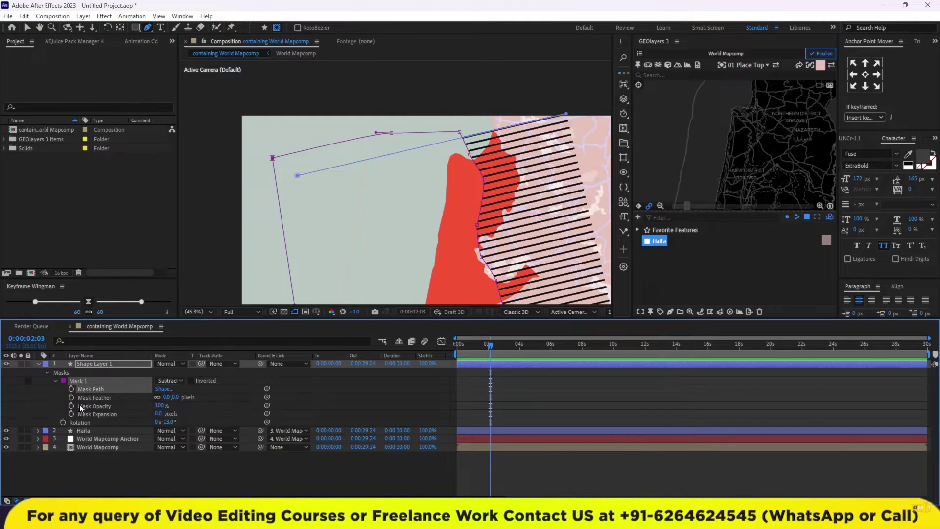
pyautogui.moveTo(167, 397); pyautogui.dragTo(221, 397)
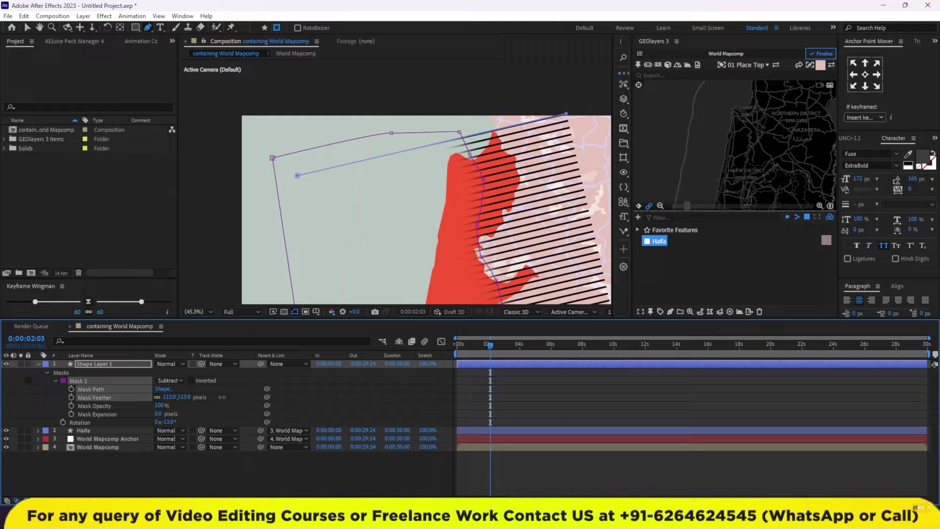
# Step: Use the Haifa layer as the stripe layer's track matte
pyautogui.click(550, 397)
pyautogui.click(500, 364)
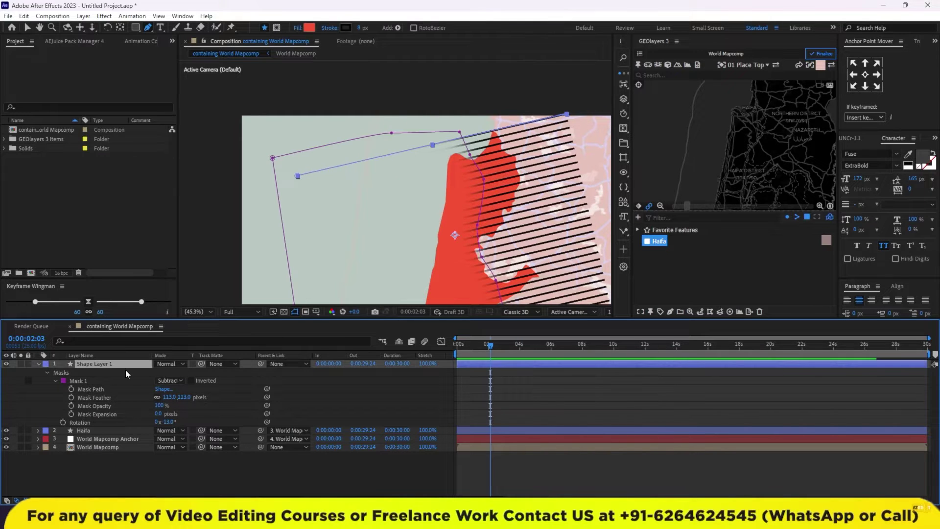
pyautogui.click(39, 364)
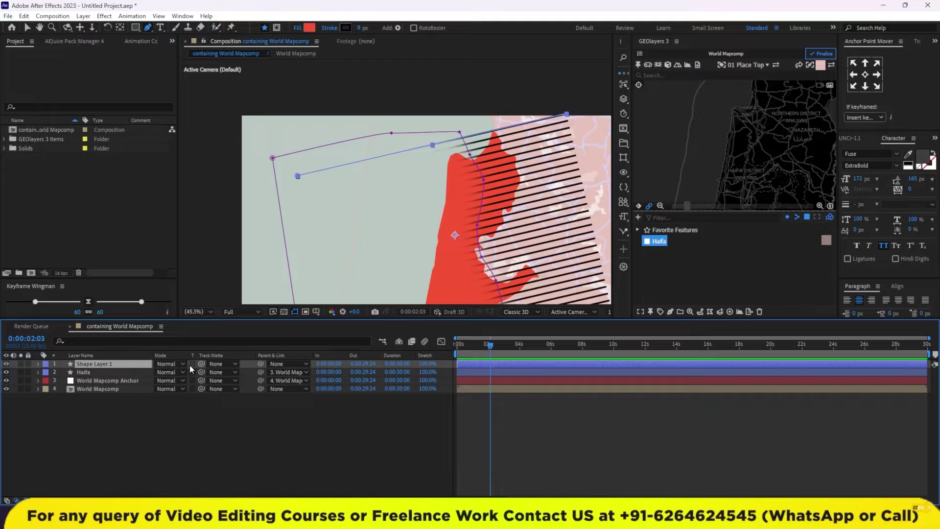
pyautogui.moveTo(202, 365); pyautogui.dragTo(111, 373)
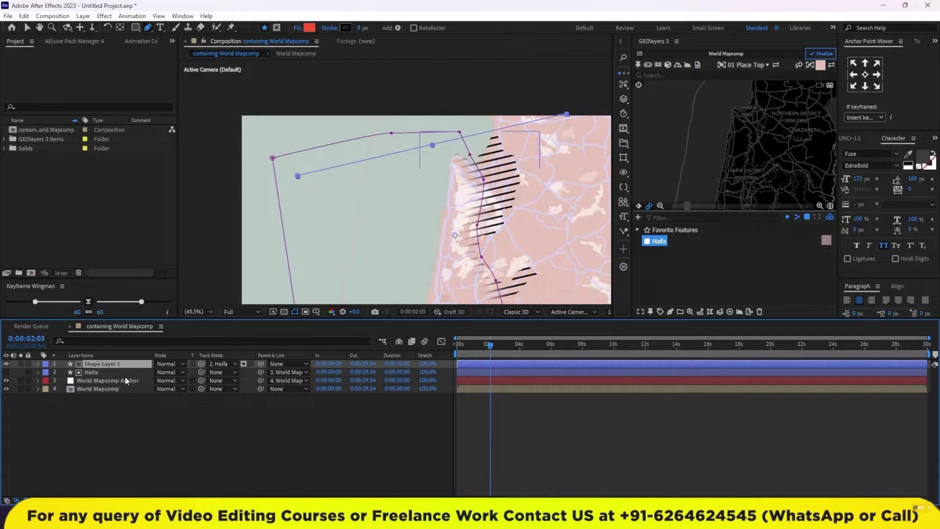
pyautogui.click(171, 442)
pyautogui.moveTo(462, 211); pyautogui.dragTo(399, 136)
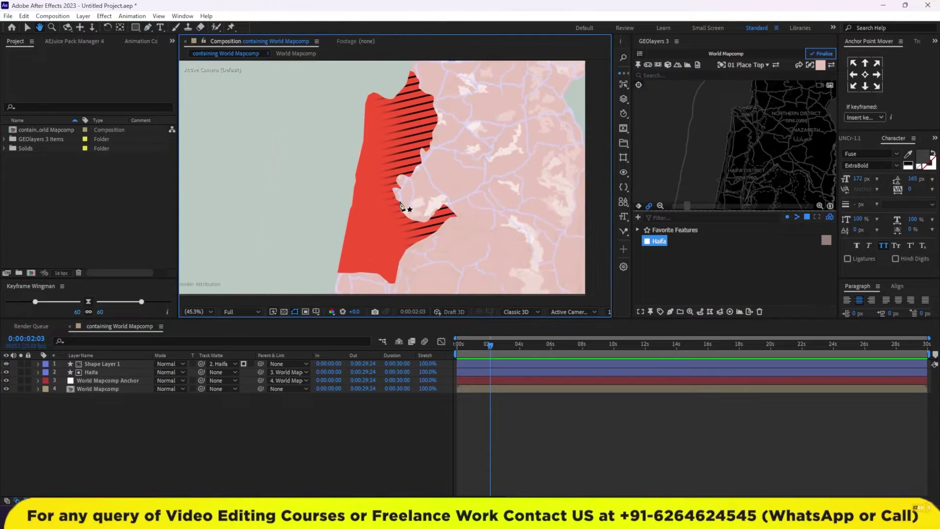
pyautogui.click(28, 27)
pyautogui.click(198, 456)
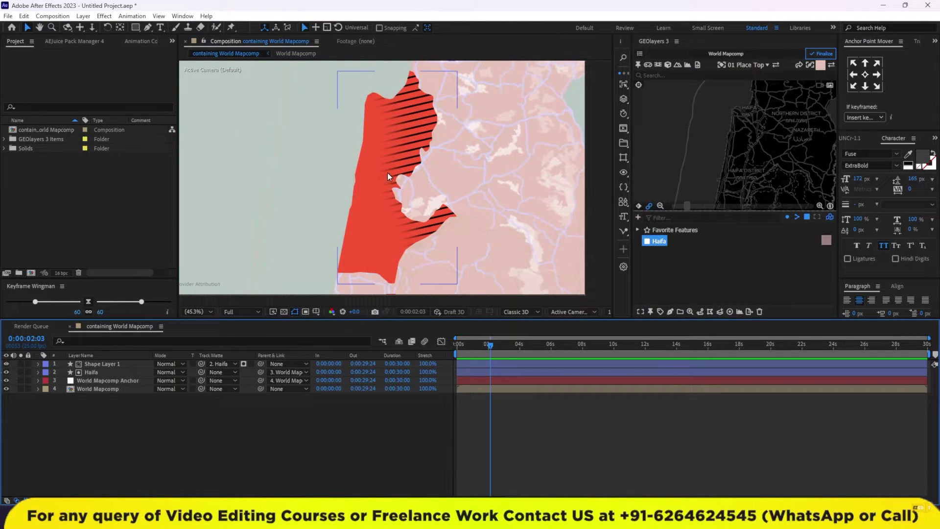
pyautogui.moveTo(263, 104); pyautogui.dragTo(214, 116)
pyautogui.hotkey('ctrl', 't')
# Step: Add a 99 px HAIFA text label placed just left of the red region
pyautogui.click(305, 190)
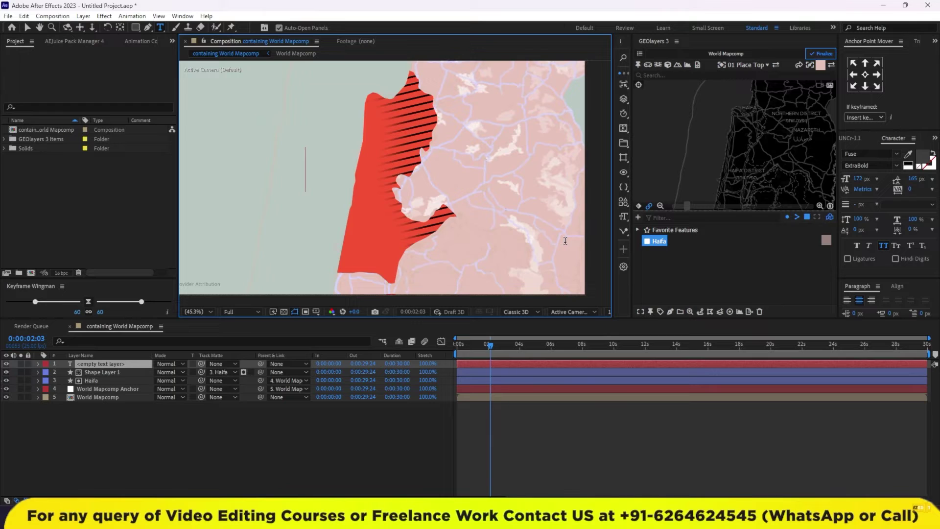
pyautogui.write('HAIFA')
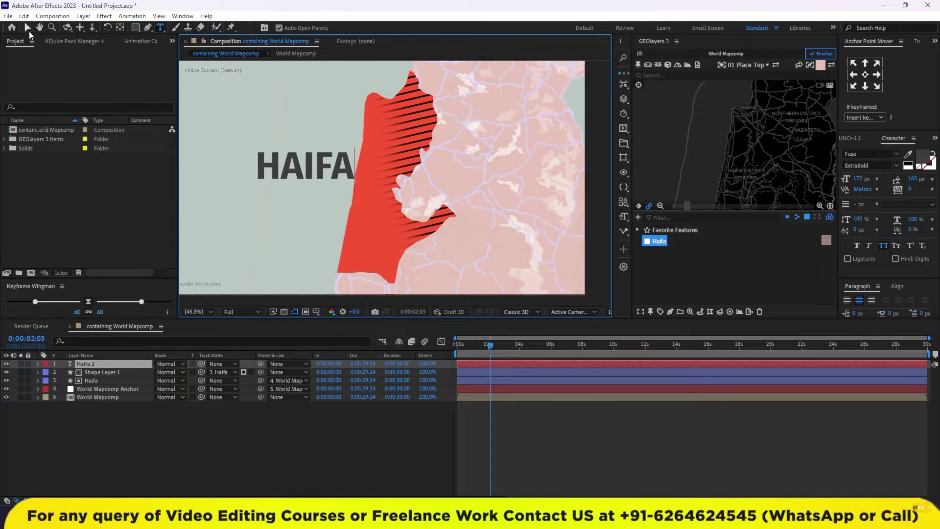
pyautogui.click(28, 30)
pyautogui.moveTo(863, 182); pyautogui.dragTo(827, 181)
pyautogui.click(326, 174)
pyautogui.moveTo(325, 174); pyautogui.dragTo(339, 167)
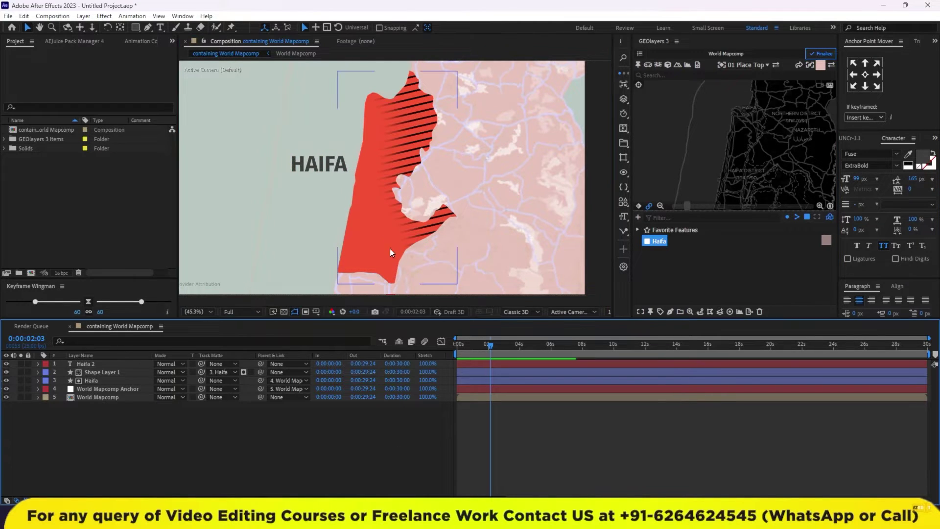
pyautogui.click(136, 28)
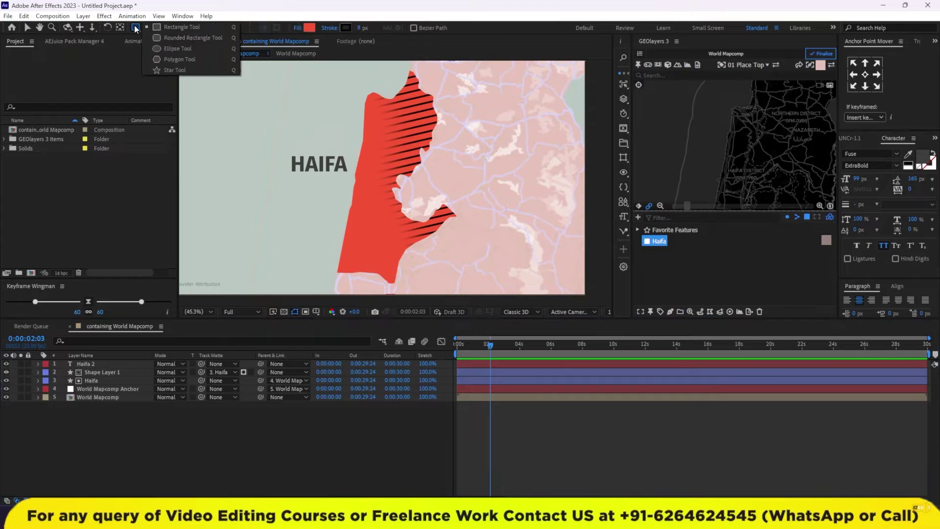
# Step: Draw a small circle right after the HAIFA label with the Ellipse tool
pyautogui.click(160, 49)
pyautogui.scroll(5, 345, 168)
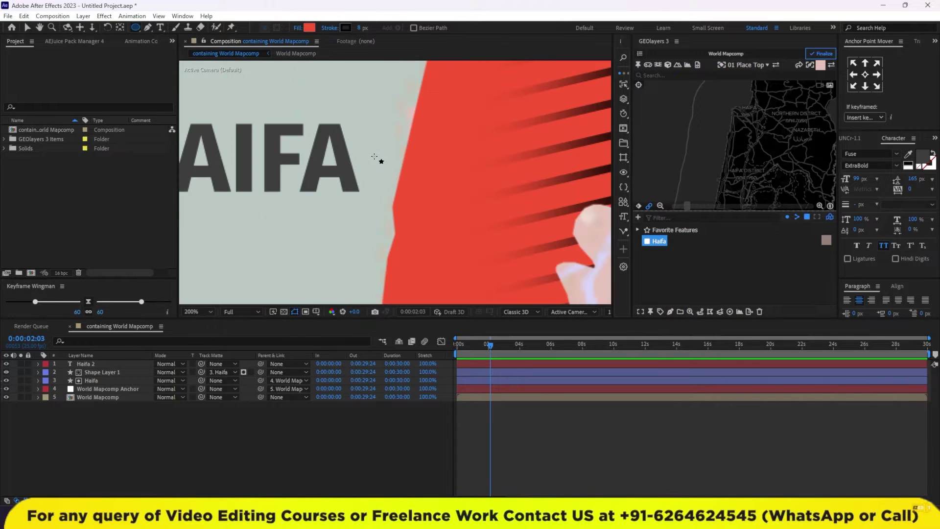
pyautogui.moveTo(373, 148); pyautogui.dragTo(417, 192)
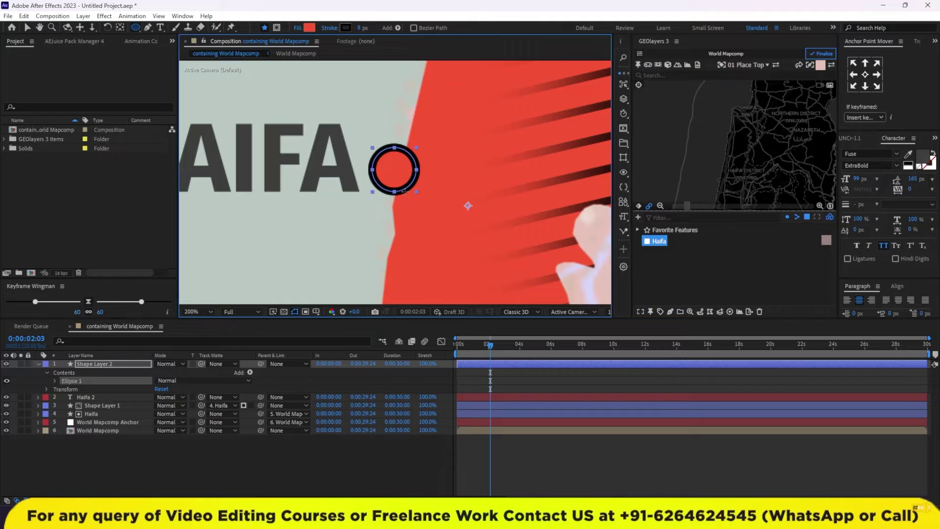
pyautogui.press('v')
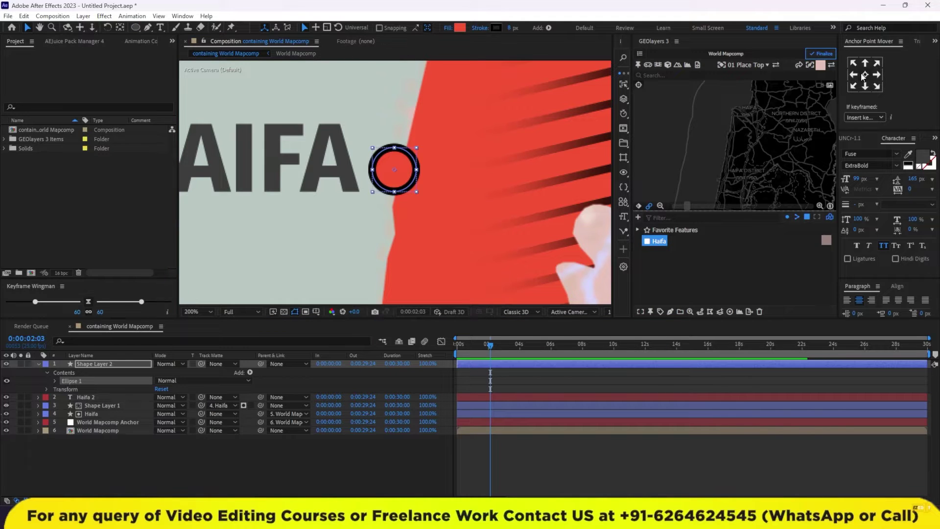
pyautogui.scroll(-2, 437, 191)
pyautogui.scroll(-4, 436, 186)
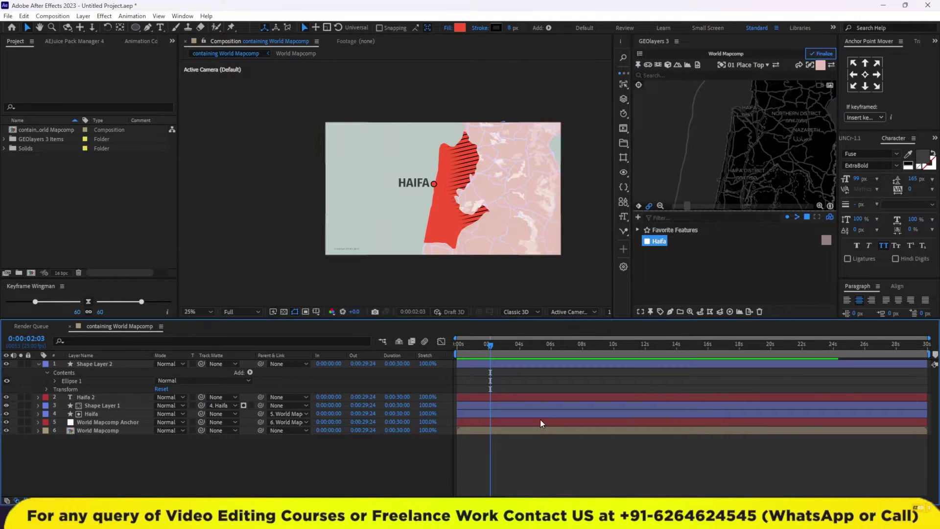
pyautogui.scroll(2, 431, 178)
# Step: Fill the circle with yellow #F6C634 and fit the composition into view
pyautogui.click(430, 175)
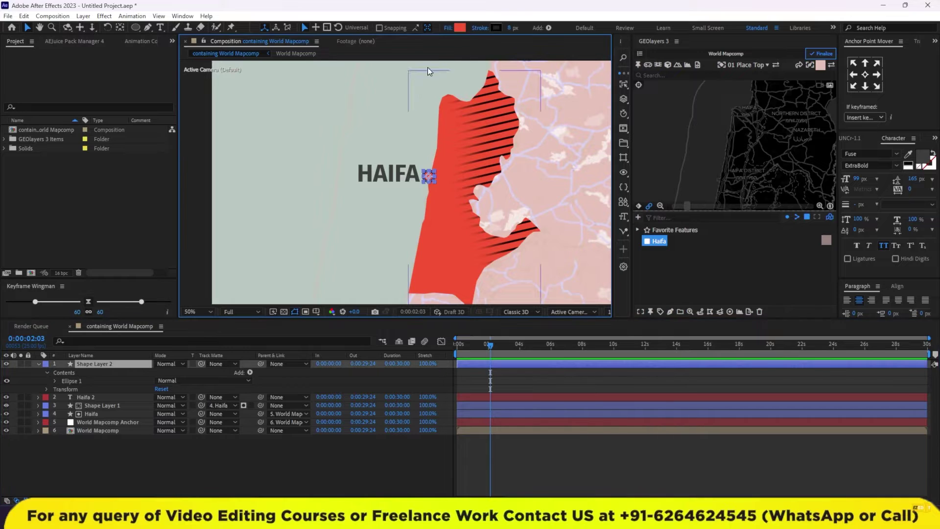
pyautogui.click(460, 27)
pyautogui.click(475, 246)
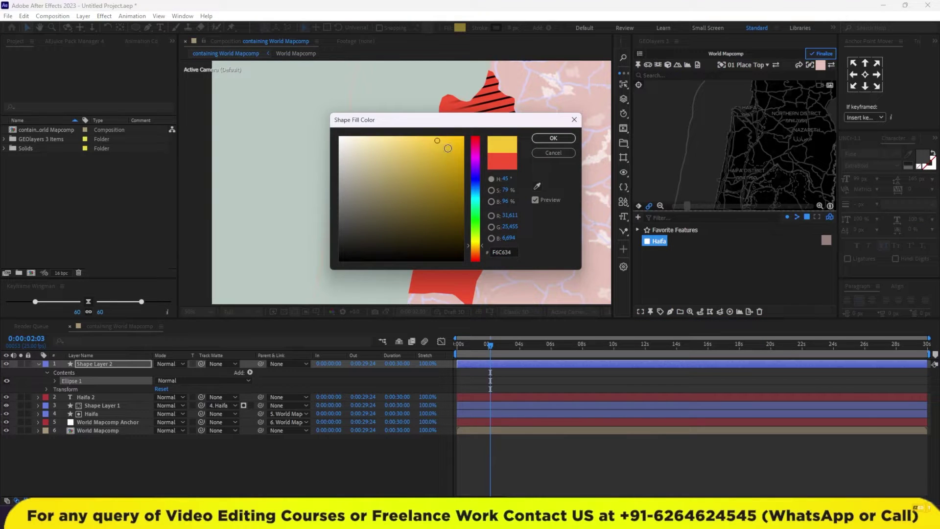
pyautogui.click(554, 138)
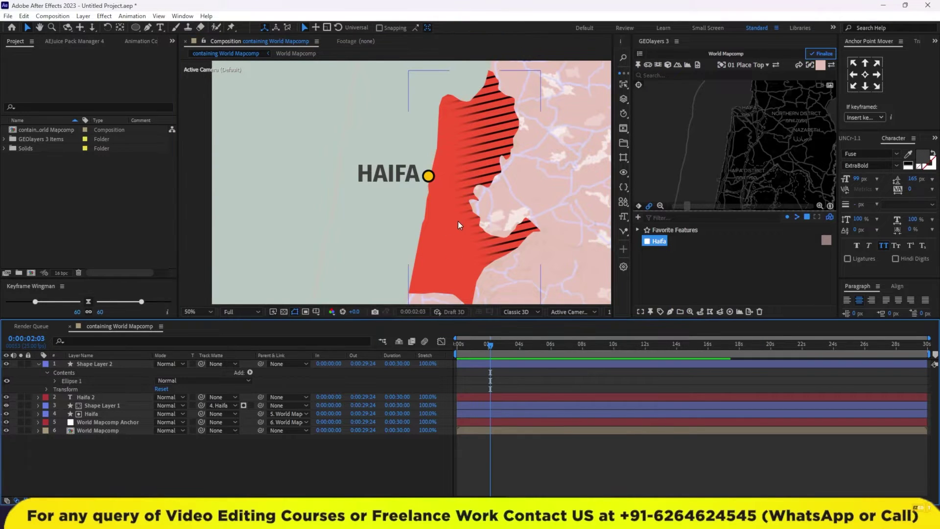
pyautogui.scroll(-2, 477, 194)
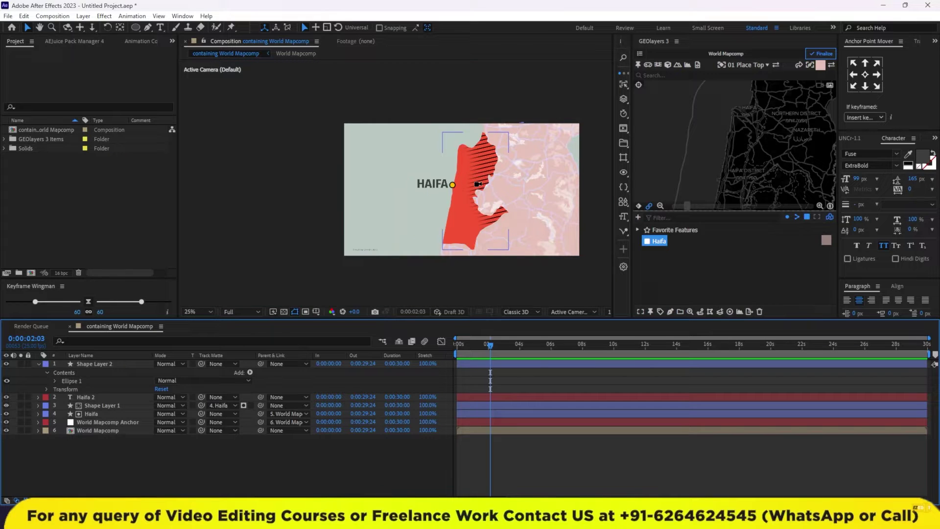
pyautogui.hotkey('shift', '/')
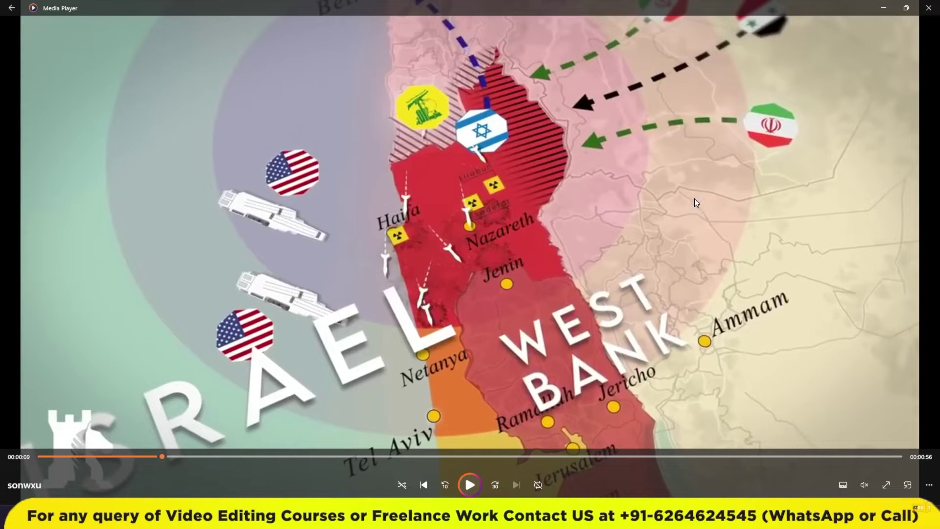
# Step: Resume the reference Israel map video in Media Player
pyautogui.click(469, 492)
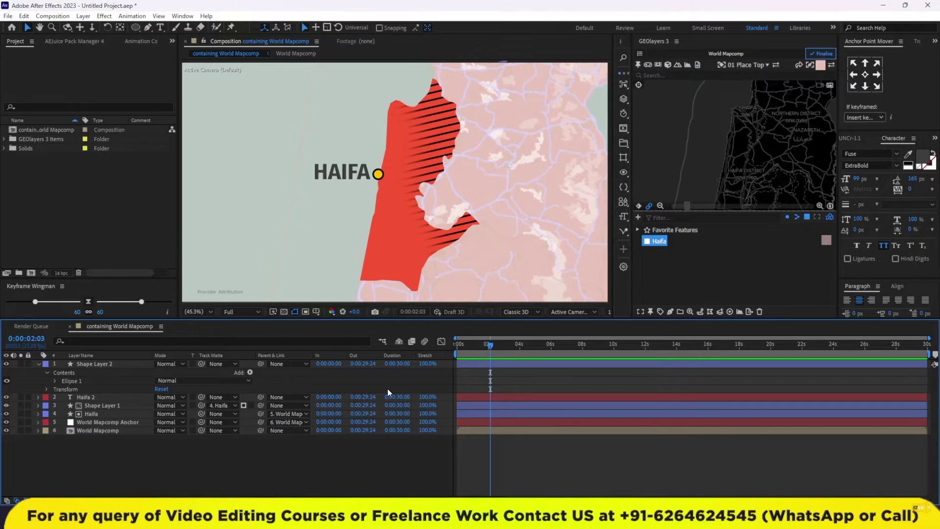
# Step: Draw a smooth three-point curve from below HAIFA down across the red region and up to the right
pyautogui.click(148, 27)
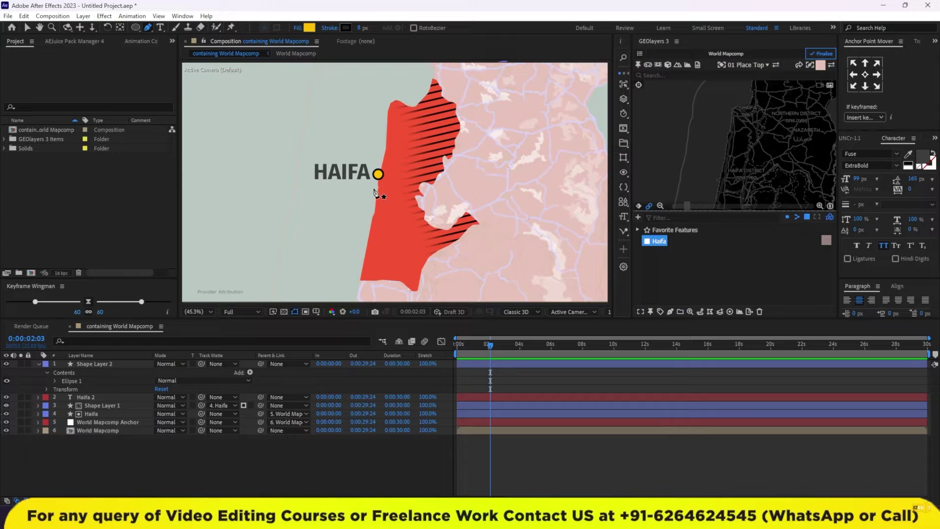
pyautogui.click(332, 185)
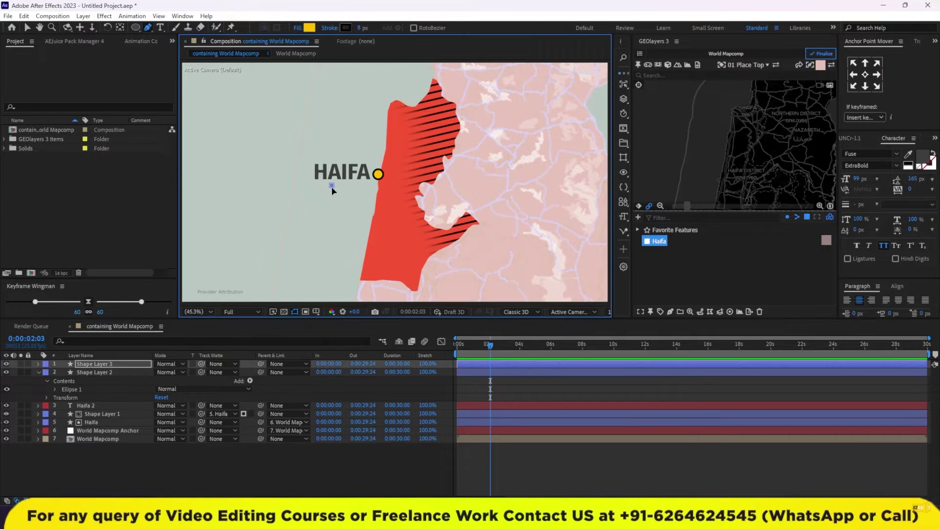
pyautogui.click(438, 260)
pyautogui.click(533, 178)
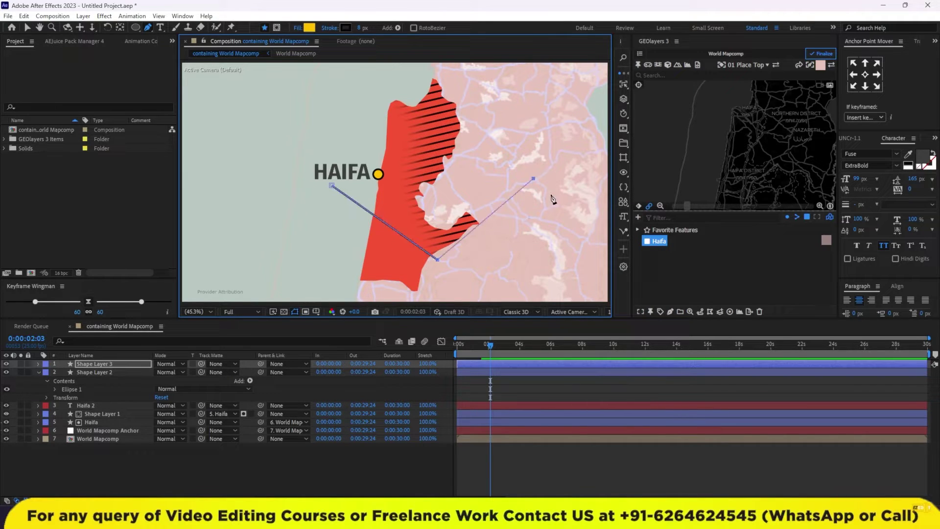
pyautogui.keyDown('alt'); pyautogui.click(437, 260); pyautogui.keyUp('alt')
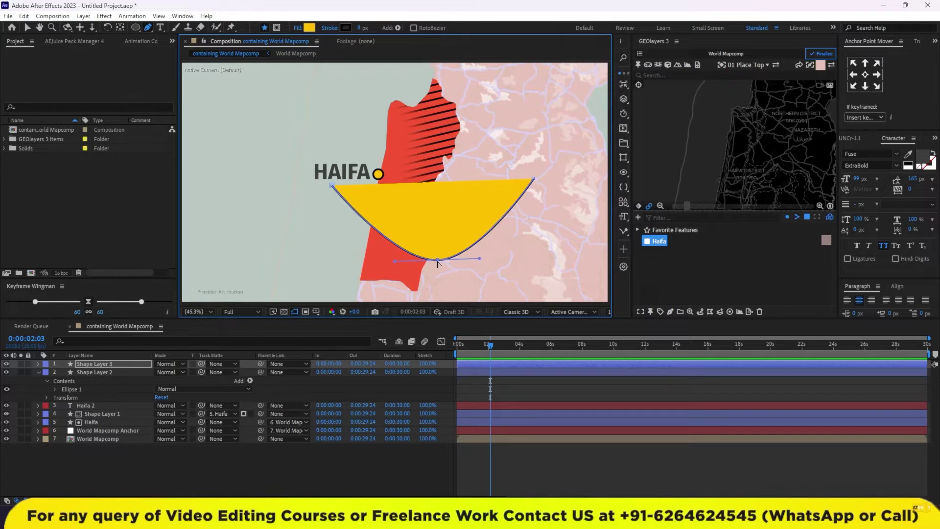
pyautogui.moveTo(395, 261); pyautogui.dragTo(369, 262)
pyautogui.moveTo(480, 258); pyautogui.dragTo(499, 259)
pyautogui.moveTo(438, 259); pyautogui.dragTo(438, 234)
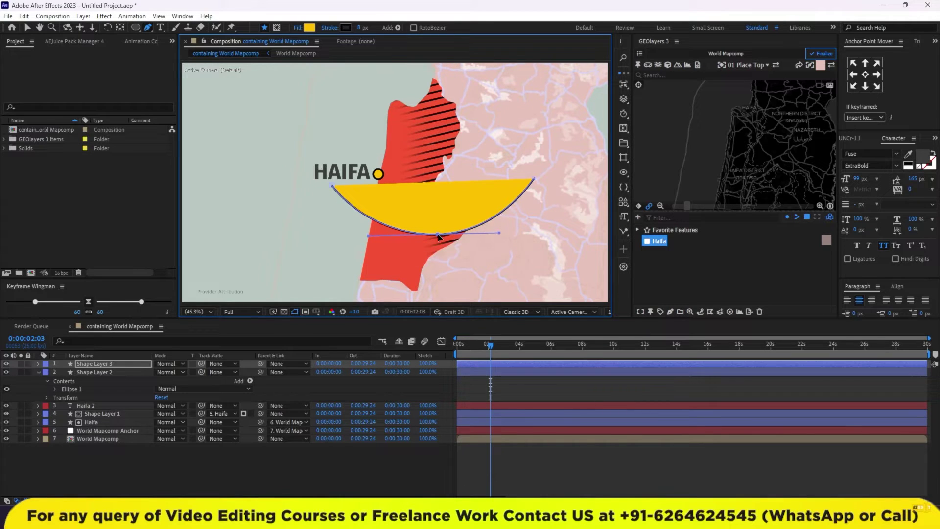
# Step: Give the arc no fill and a white 28 px stroke
pyautogui.click(298, 28)
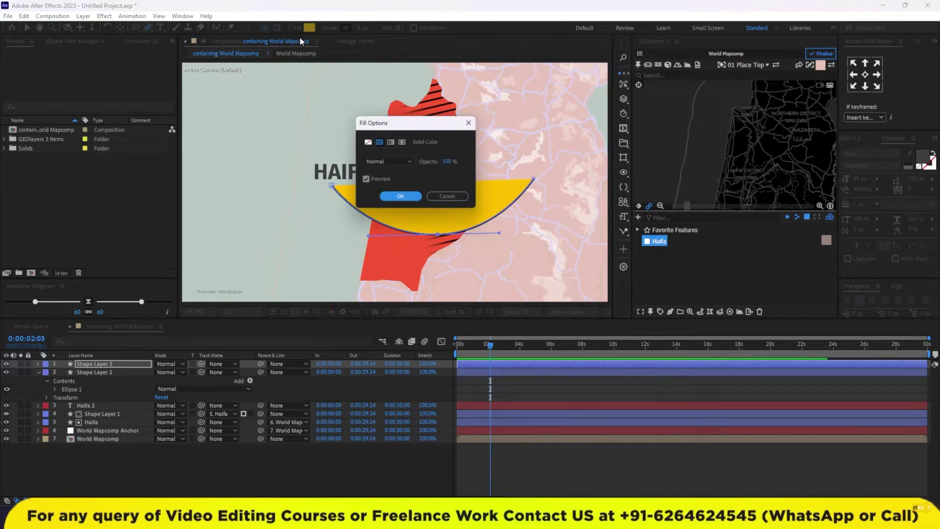
pyautogui.click(368, 141)
pyautogui.press('Return')
pyautogui.click(346, 28)
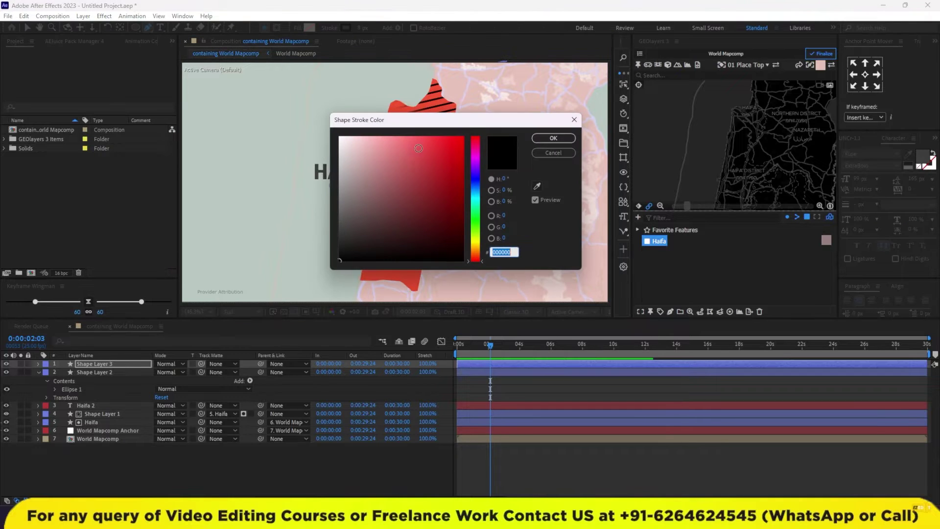
pyautogui.moveTo(360, 154); pyautogui.dragTo(338, 136)
pyautogui.click(553, 139)
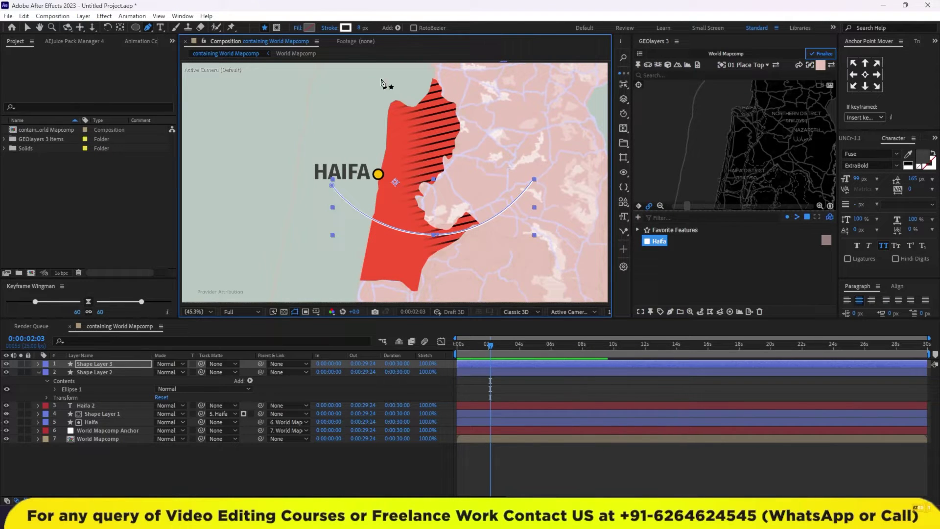
pyautogui.moveTo(360, 28); pyautogui.dragTo(377, 33)
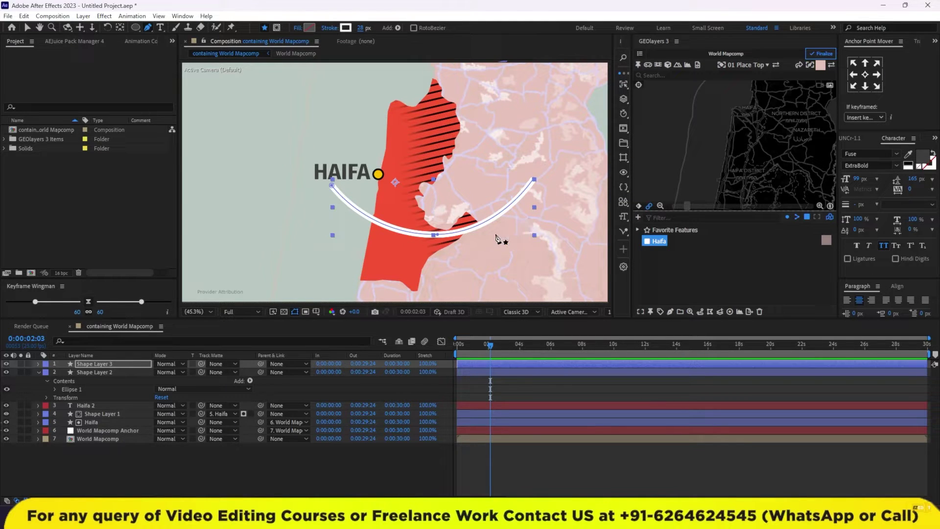
pyautogui.click(221, 461)
pyautogui.click(85, 364)
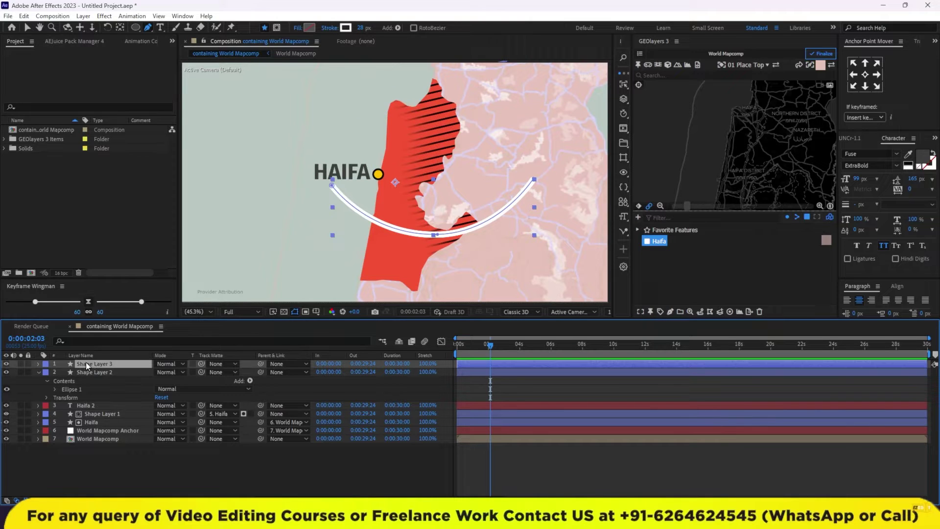
# Step: Rename Shape Layer 3 to 'Line'
pyautogui.rightClick(84, 363)
pyautogui.click(108, 334)
pyautogui.write('Line')
pyautogui.press('Return')
# Step: Add dashes to the arc's Stroke 1 with Dash 44 and a 46% Taper Start Length
pyautogui.click(38, 364)
pyautogui.click(47, 372)
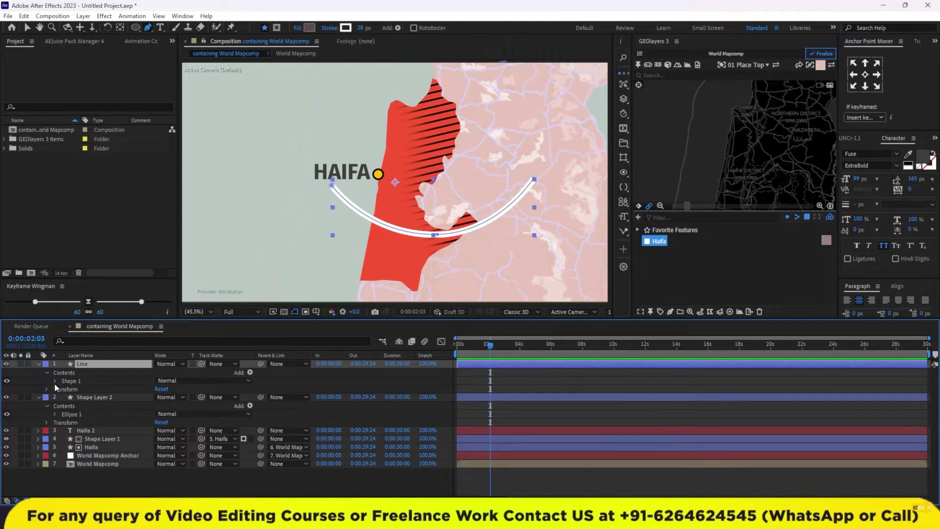
pyautogui.click(55, 381)
pyautogui.click(63, 398)
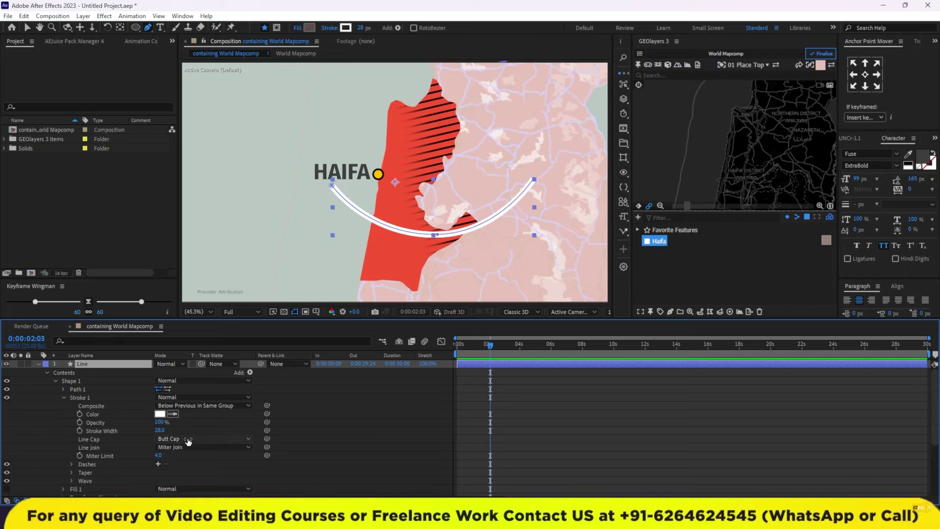
pyautogui.click(158, 464)
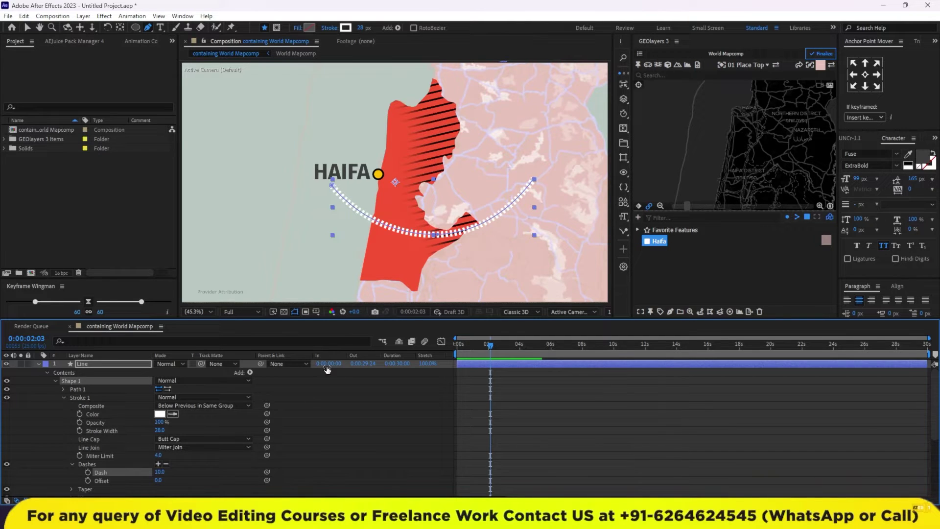
pyautogui.moveTo(161, 473); pyautogui.dragTo(177, 473)
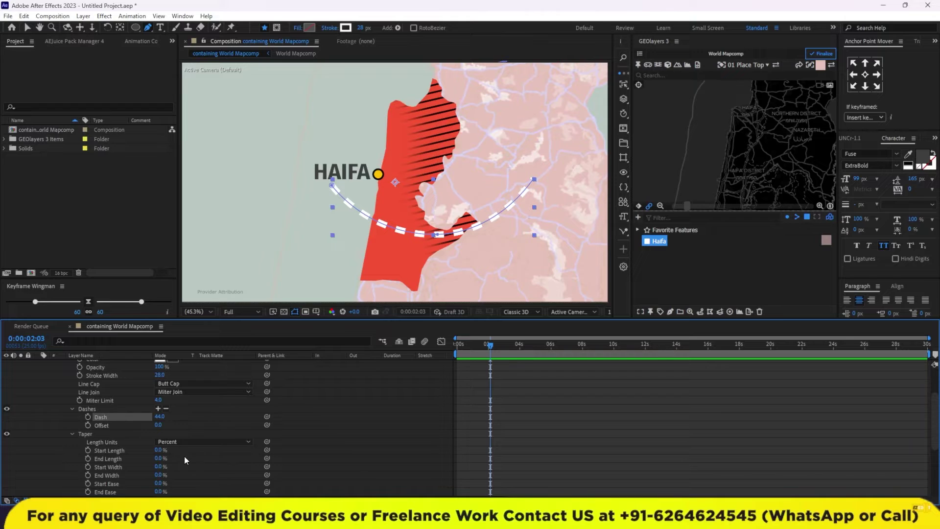
pyautogui.moveTo(161, 451); pyautogui.dragTo(176, 451)
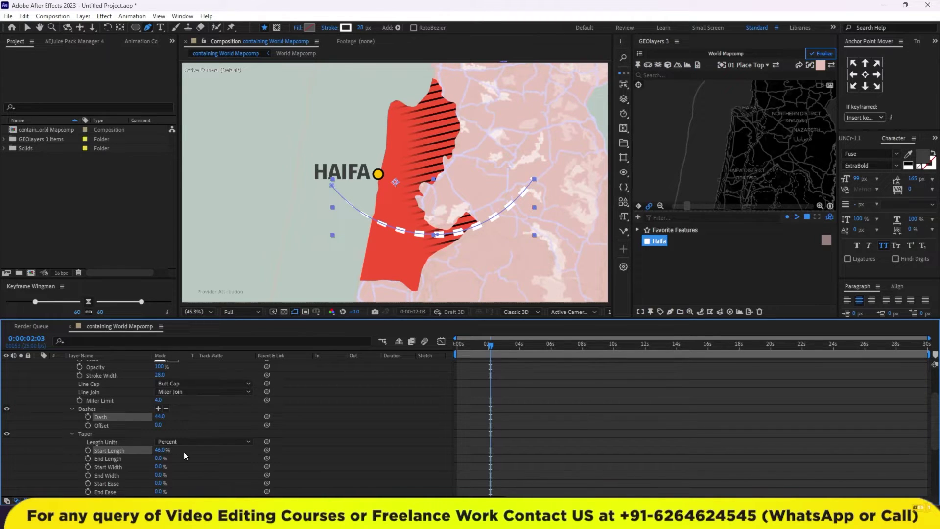
# Step: Preview the animation and select the Line layer's Dashes properties
pyautogui.click(381, 438)
pyautogui.press('space')
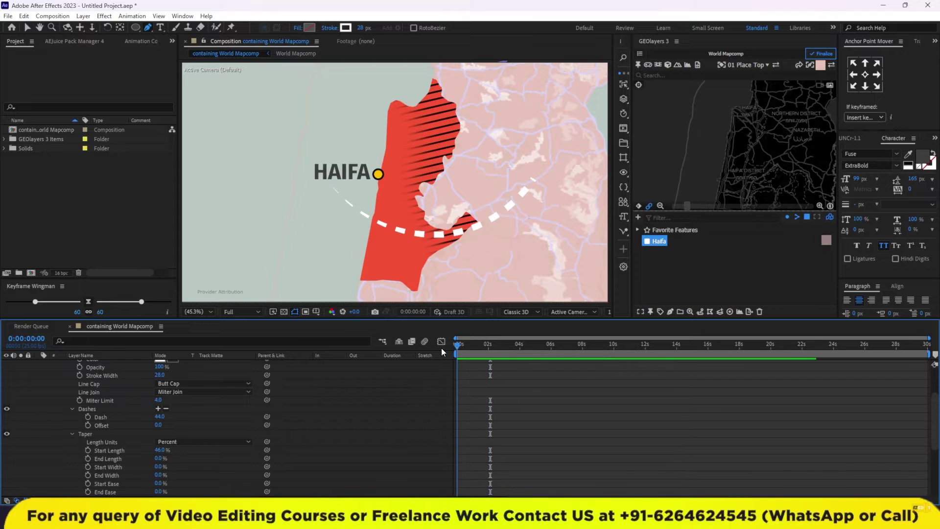
pyautogui.hotkey('ctrl', 'a')
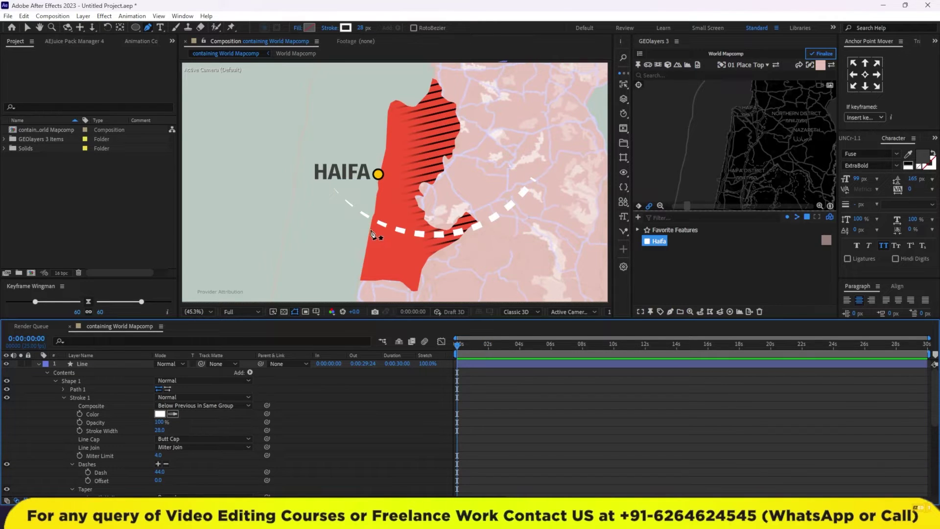
pyautogui.click(98, 465)
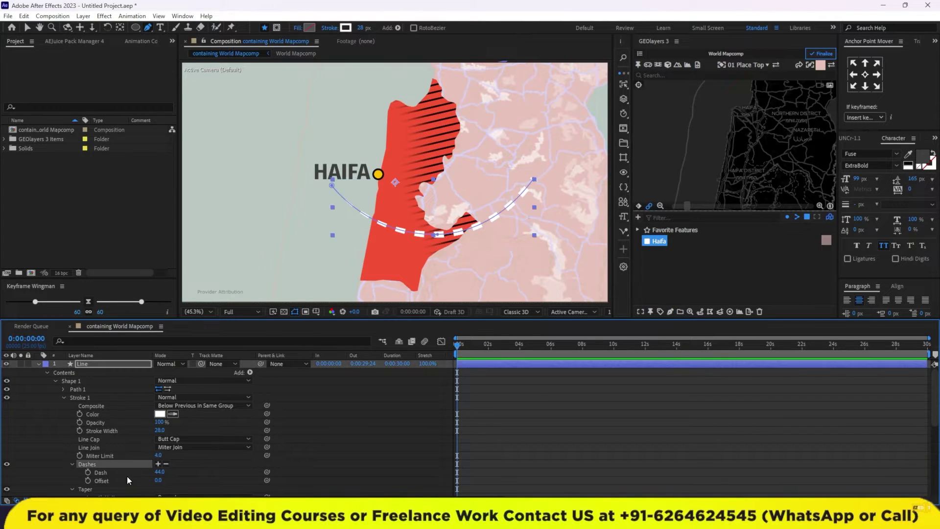
# Step: Set the dash Offset to 0 with a keyframe at 0 s, then move to the timeline's end
pyautogui.moveTo(159, 481); pyautogui.dragTo(172, 484)
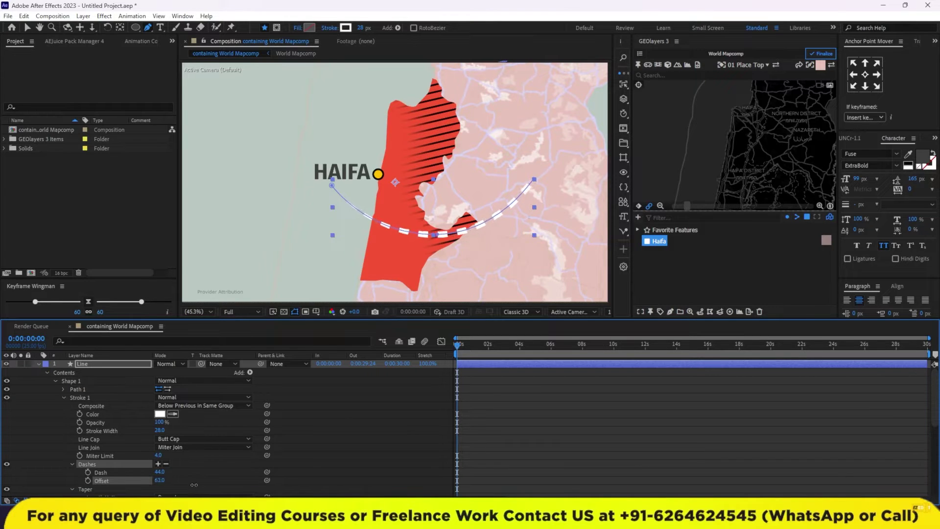
pyautogui.click(162, 481)
pyautogui.write('0')
pyautogui.press('Return')
pyautogui.click(88, 481)
pyautogui.moveTo(525, 346); pyautogui.dragTo(928, 344)
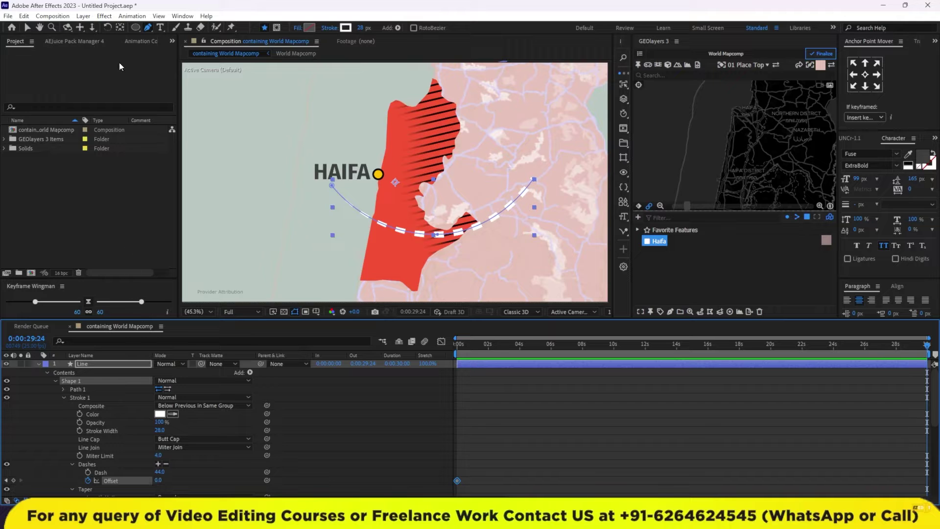
pyautogui.click(54, 16)
# Step: Set the composition Duration to 0:00:10:00
pyautogui.click(65, 42)
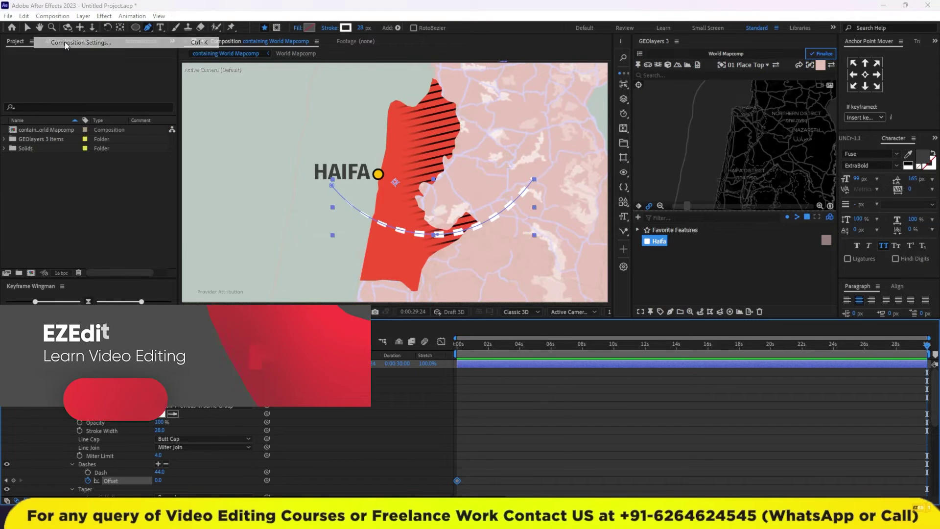
pyautogui.click(345, 301)
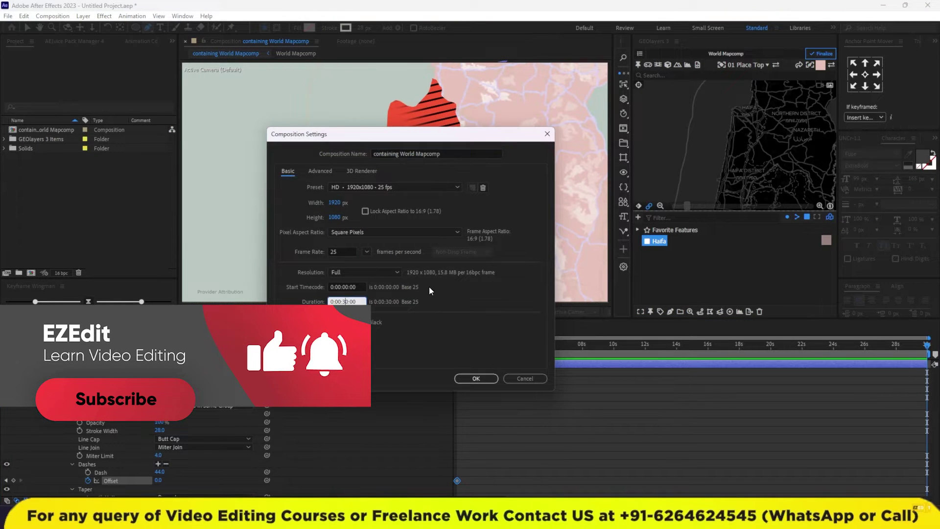
pyautogui.write('1000')
pyautogui.press('Return')
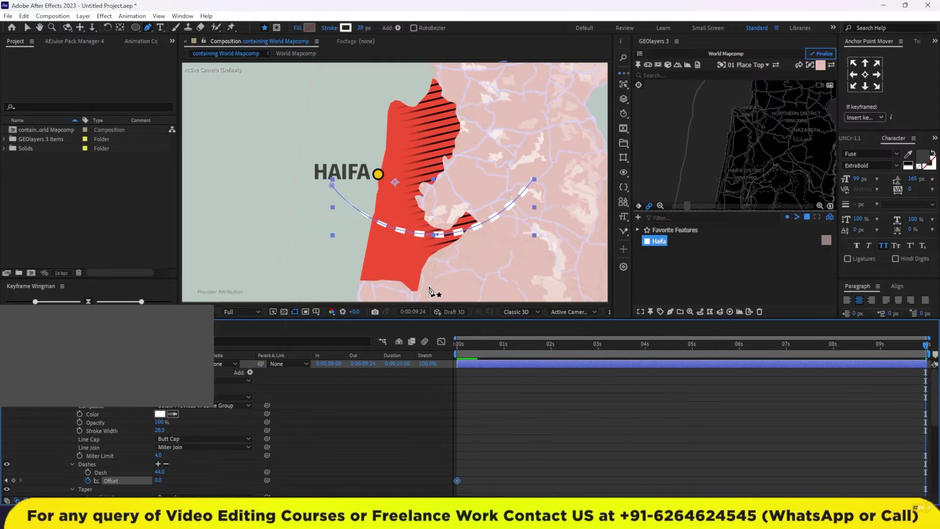
# Step: Keyframe a negative dash Offset at the composition's end and preview the marching dashes
pyautogui.moveTo(159, 485); pyautogui.dragTo(87, 489)
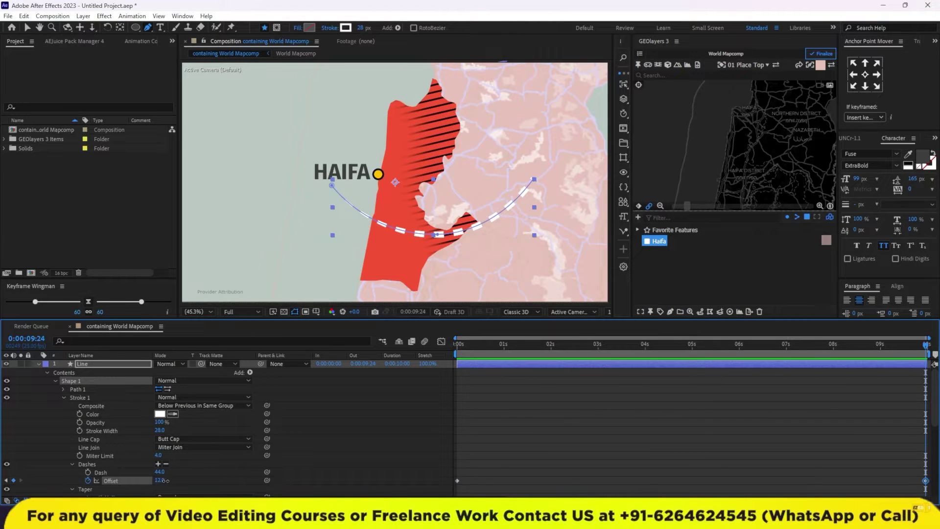
pyautogui.moveTo(162, 480); pyautogui.dragTo(123, 480)
pyautogui.press('space')
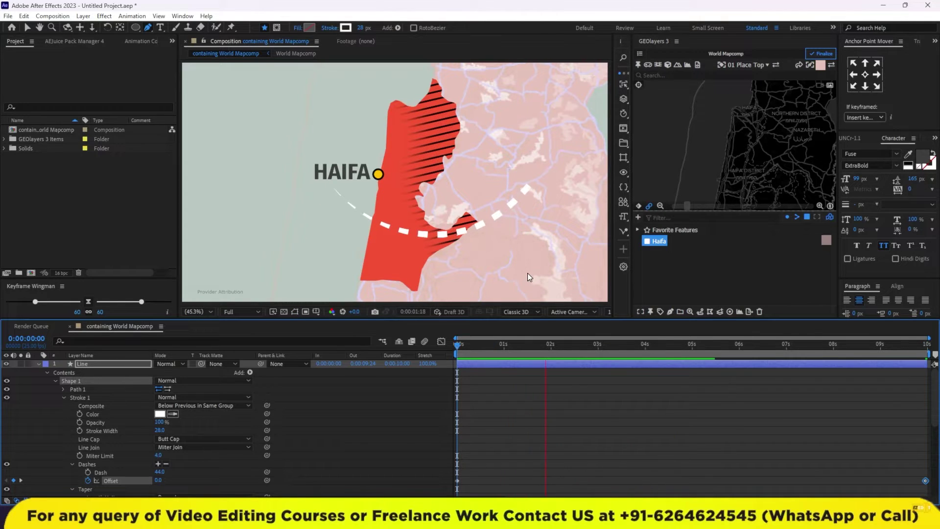
pyautogui.press('space')
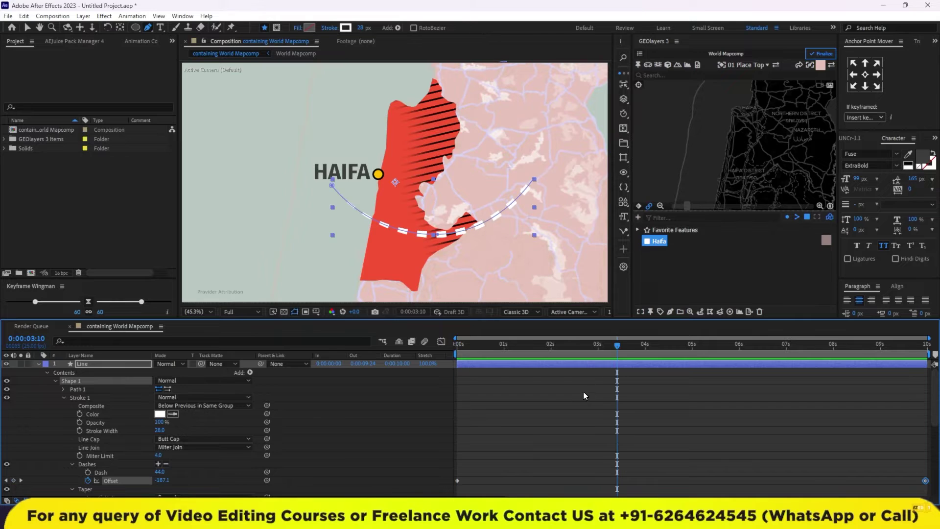
pyautogui.click(136, 30)
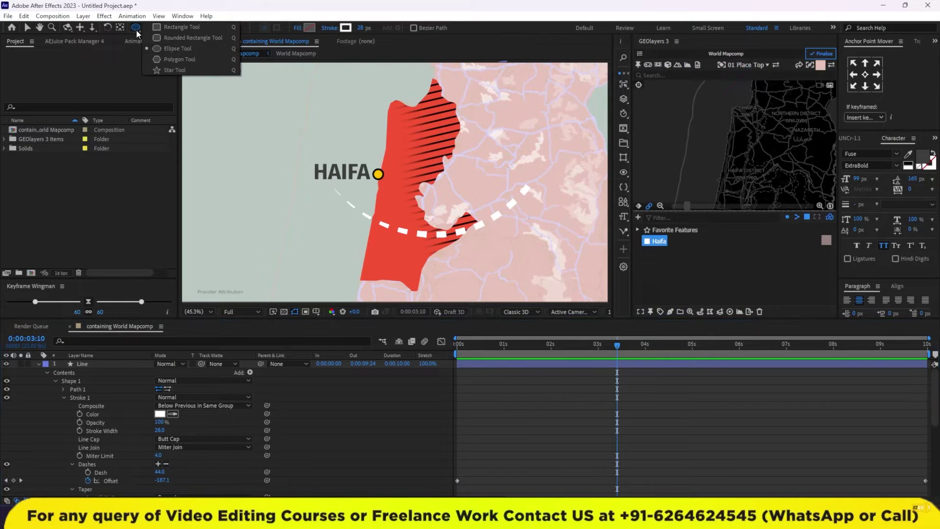
# Step: Draw a polygon east of the Haifa label and set its Polystar Points to 3
pyautogui.click(171, 60)
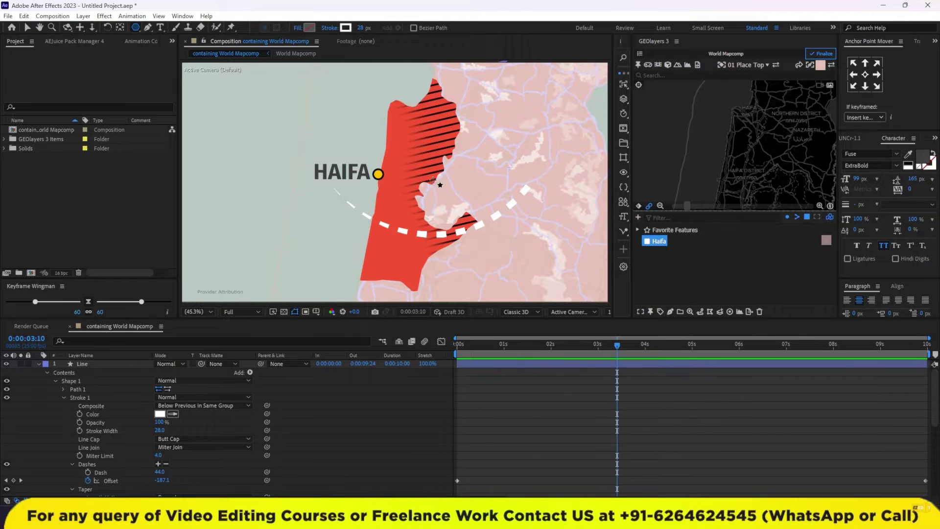
pyautogui.moveTo(433, 180); pyautogui.dragTo(440, 188)
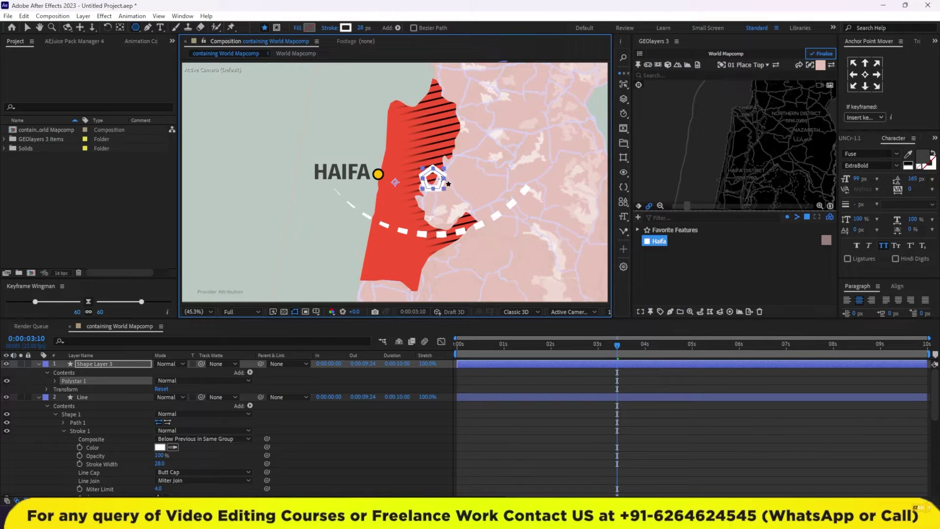
pyautogui.click(56, 380)
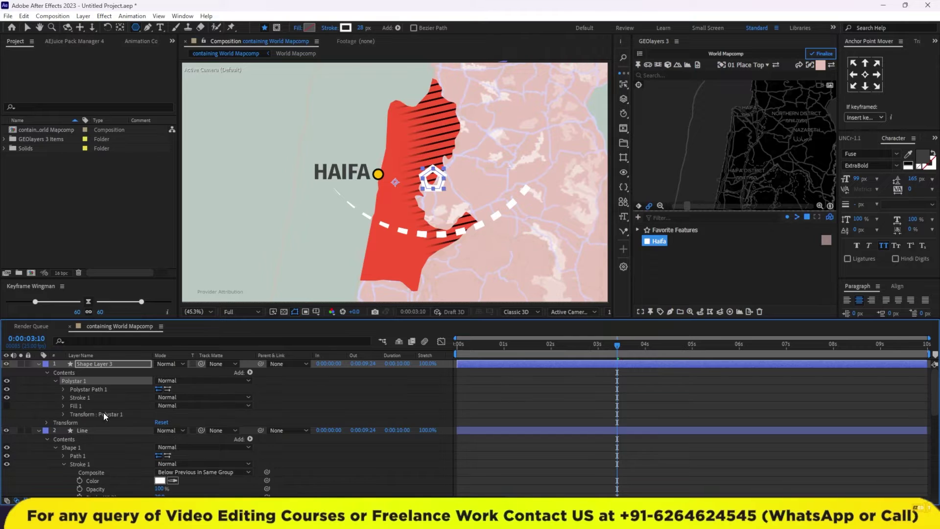
pyautogui.click(63, 389)
pyautogui.click(159, 406)
pyautogui.write('3')
pyautogui.press('Return')
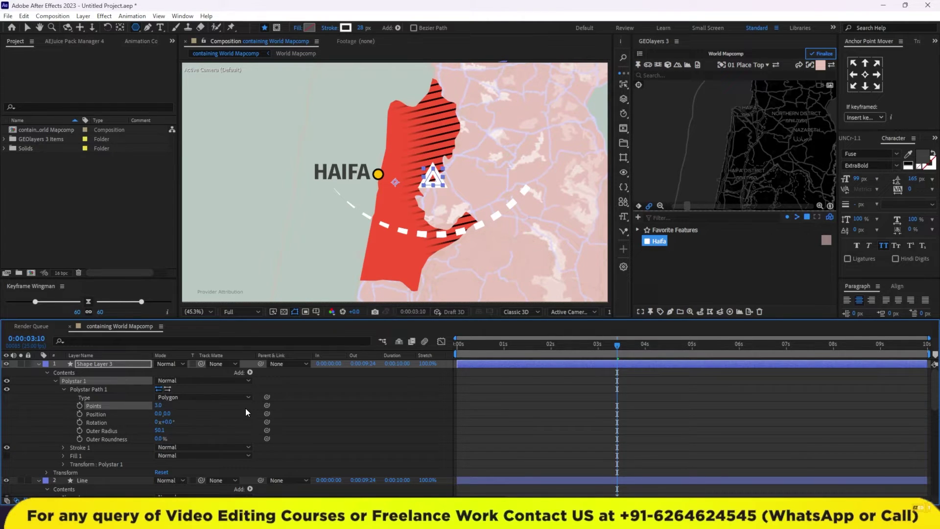
# Step: Give the triangle a solid white fill
pyautogui.click(299, 29)
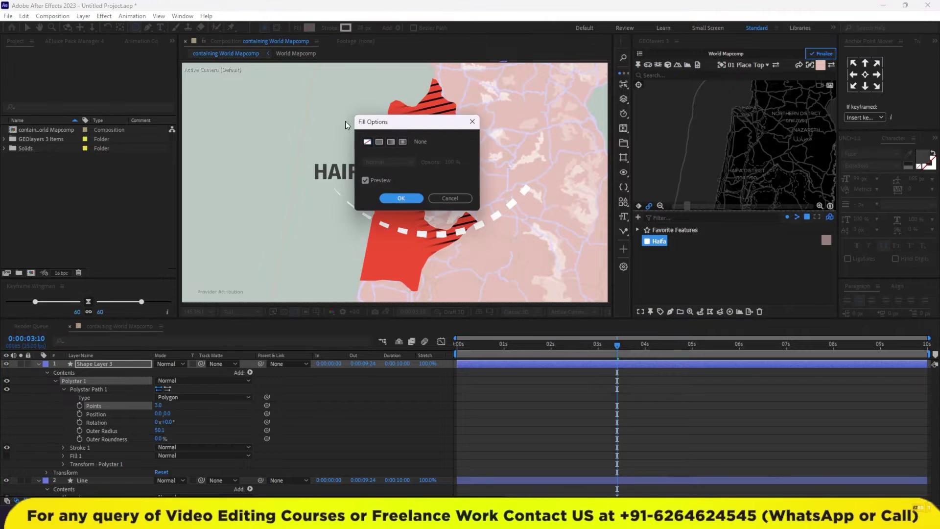
pyautogui.click(379, 142)
pyautogui.click(400, 198)
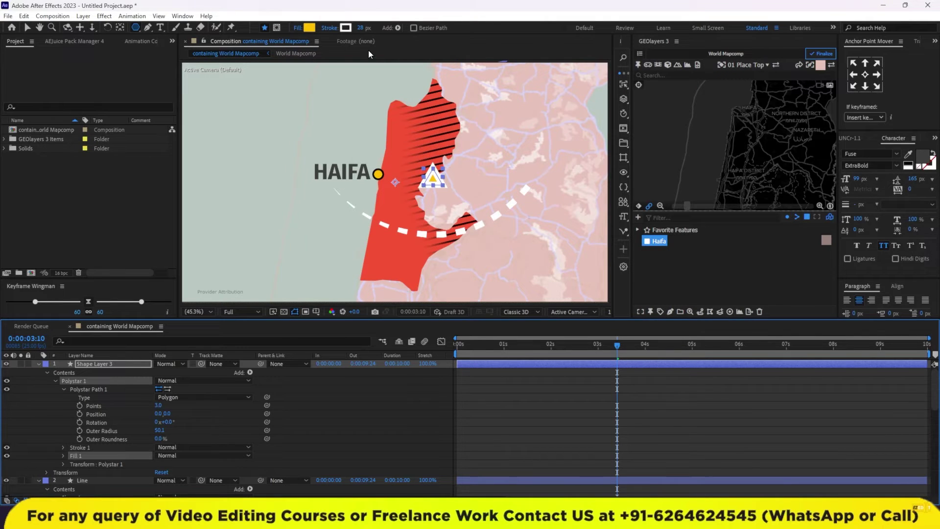
pyautogui.click(309, 28)
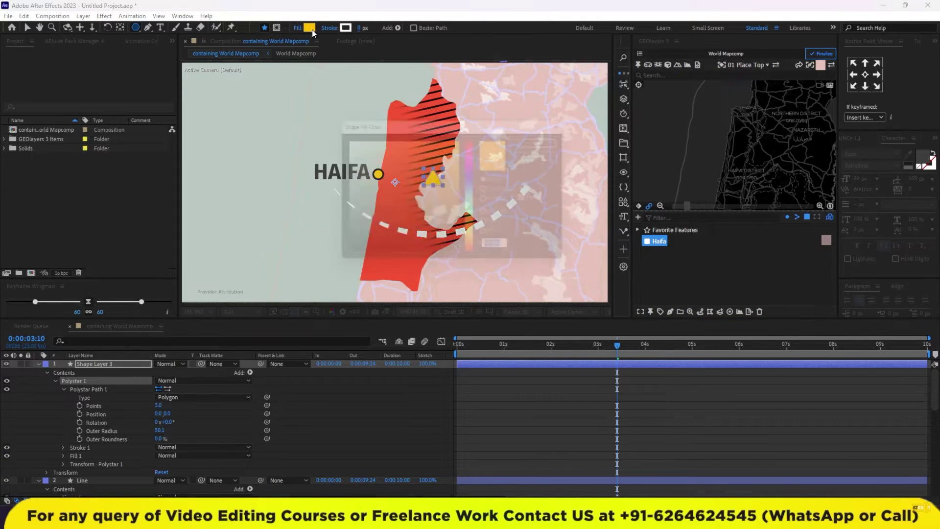
pyautogui.moveTo(409, 163); pyautogui.dragTo(340, 136)
pyautogui.click(553, 138)
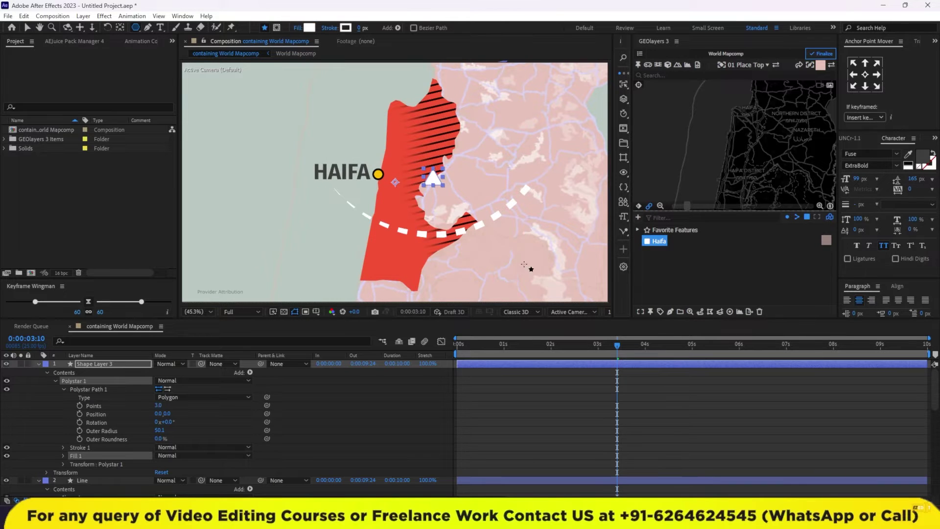
# Step: Centre the triangle's anchor point, then select the Line layer at the composition start
pyautogui.click(869, 77)
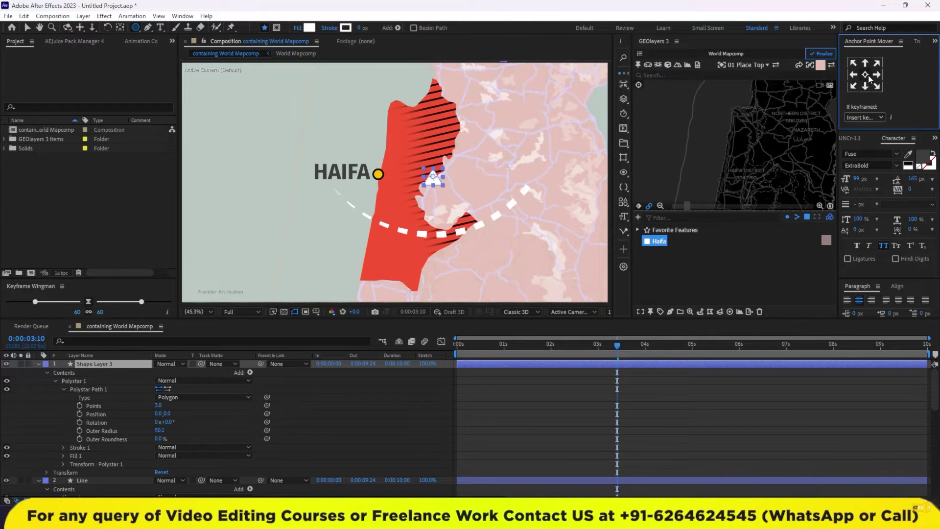
pyautogui.click(597, 413)
pyautogui.click(517, 368)
pyautogui.click(512, 482)
pyautogui.press('Home')
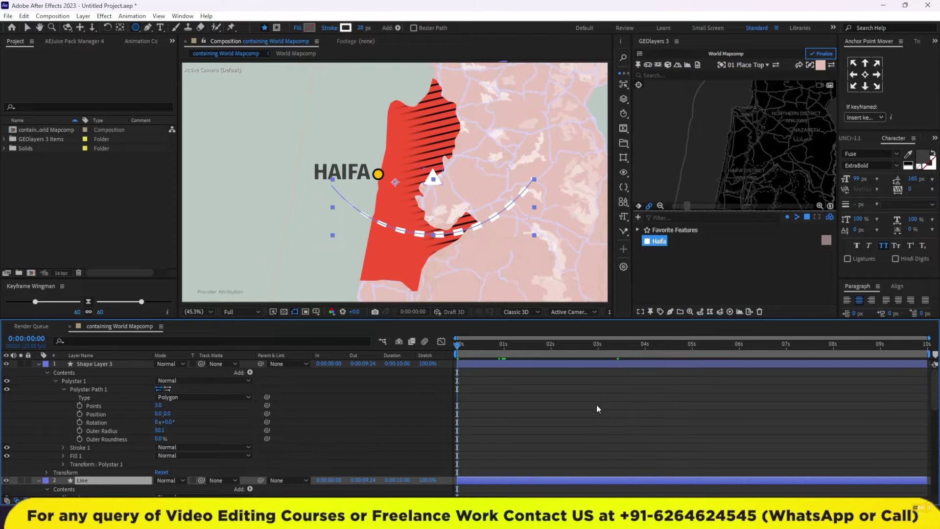
# Step: Add Trim Paths to the Line, keyframing End from 0% to 100% by 2 seconds, eased
pyautogui.click(551, 348)
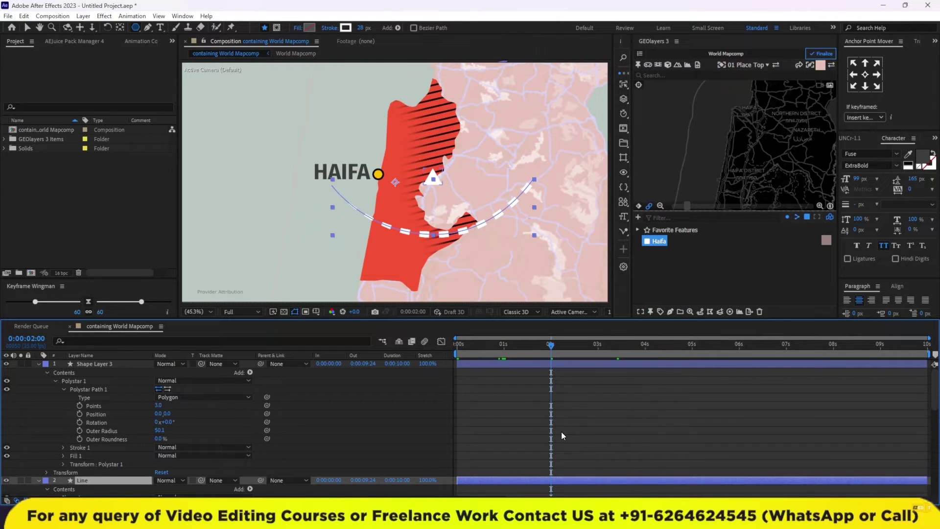
pyautogui.click(398, 28)
pyautogui.click(436, 193)
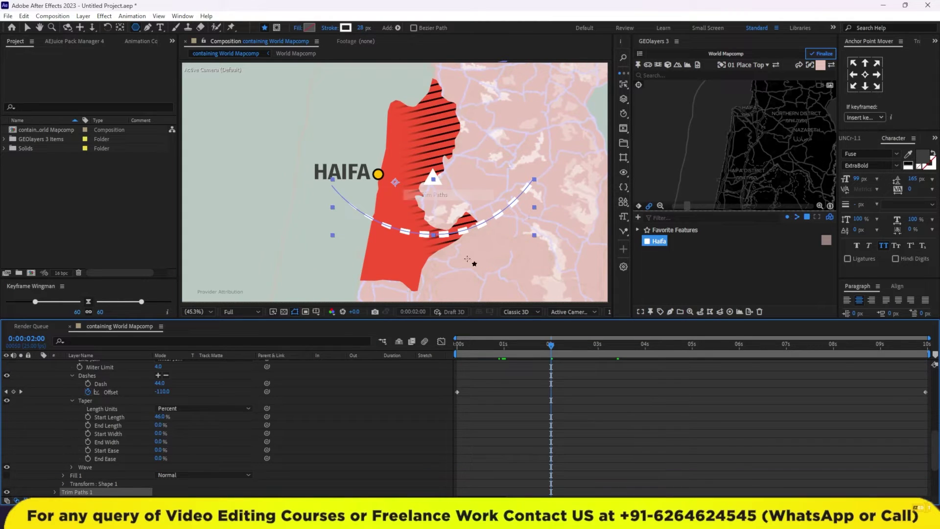
pyautogui.click(55, 492)
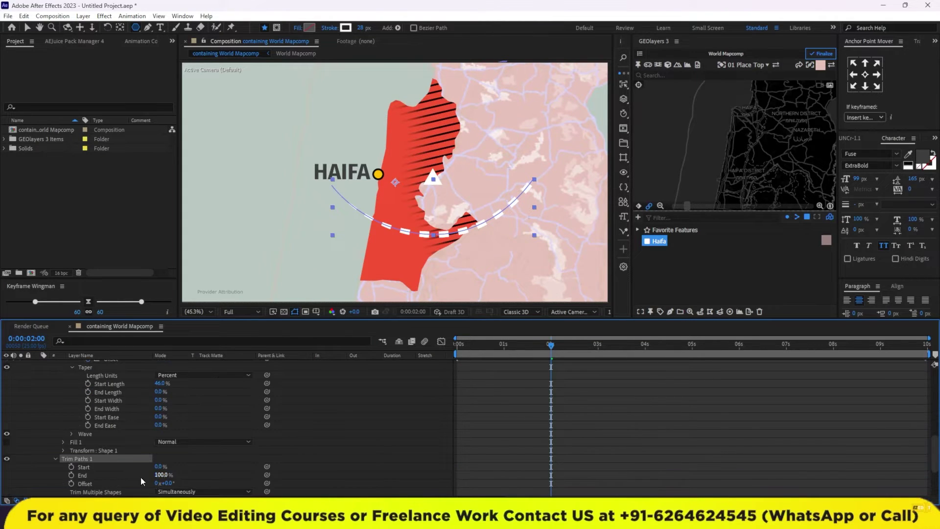
pyautogui.press('Home')
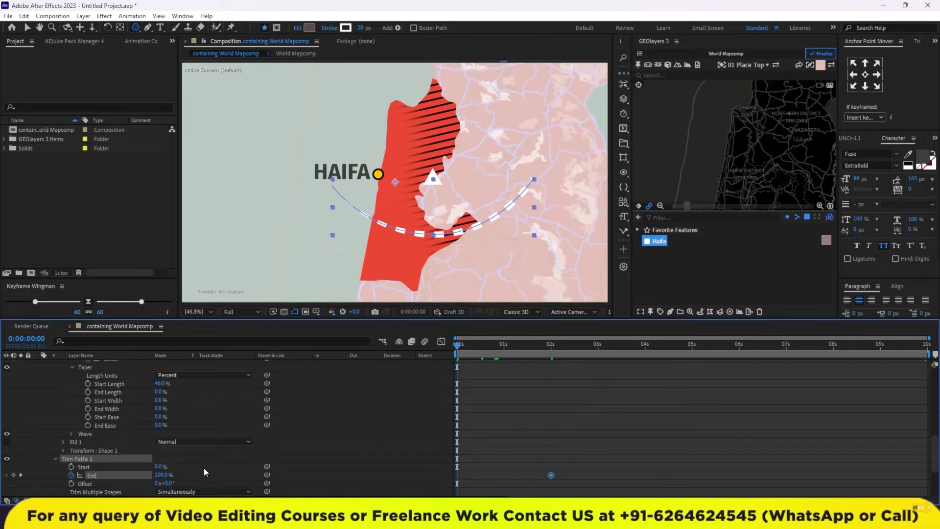
pyautogui.write('0')
pyautogui.press('Return')
pyautogui.press('space')
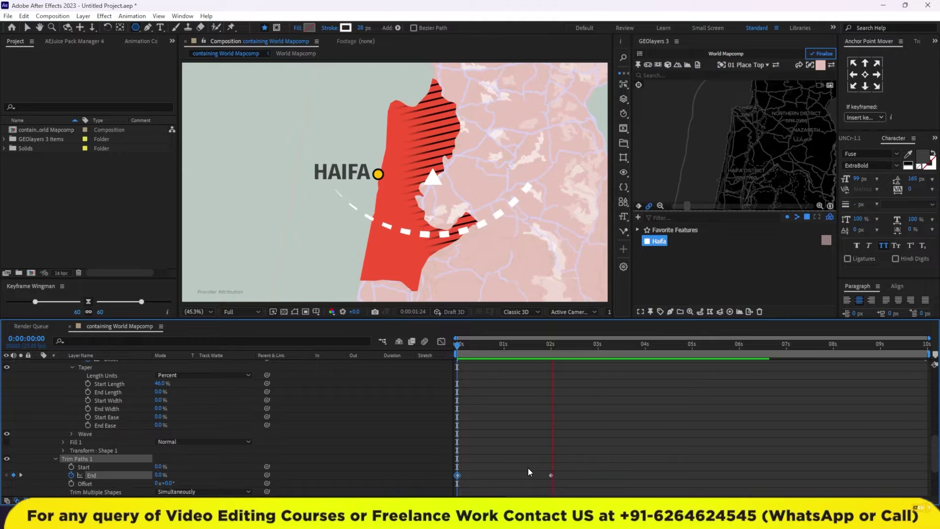
pyautogui.moveTo(563, 471)
pyautogui.mouseDown()
pyautogui.moveTo(483, 494)
pyautogui.moveTo(453, 490)
pyautogui.mouseUp()
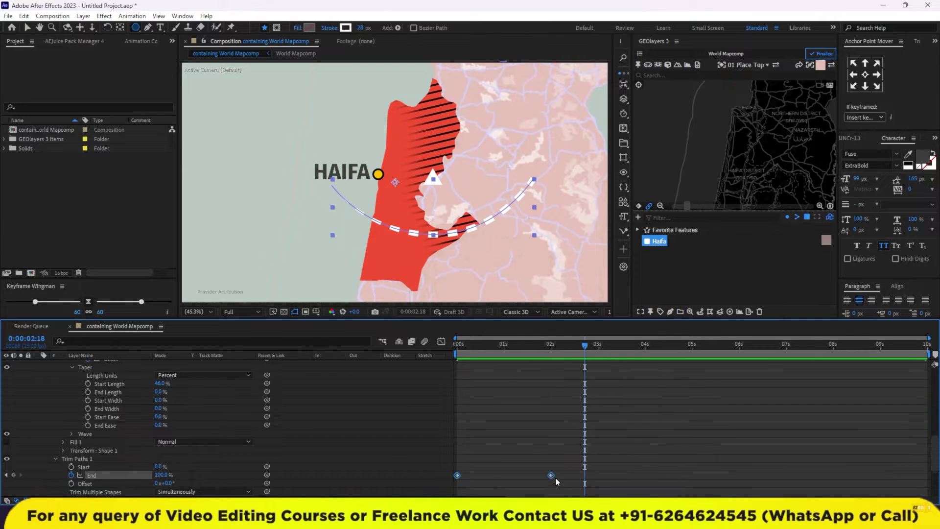
pyautogui.press('F9')
# Step: Select the Line's Path property, then select the triangle layer at the start of the timeline
pyautogui.scroll(6, 108, 439)
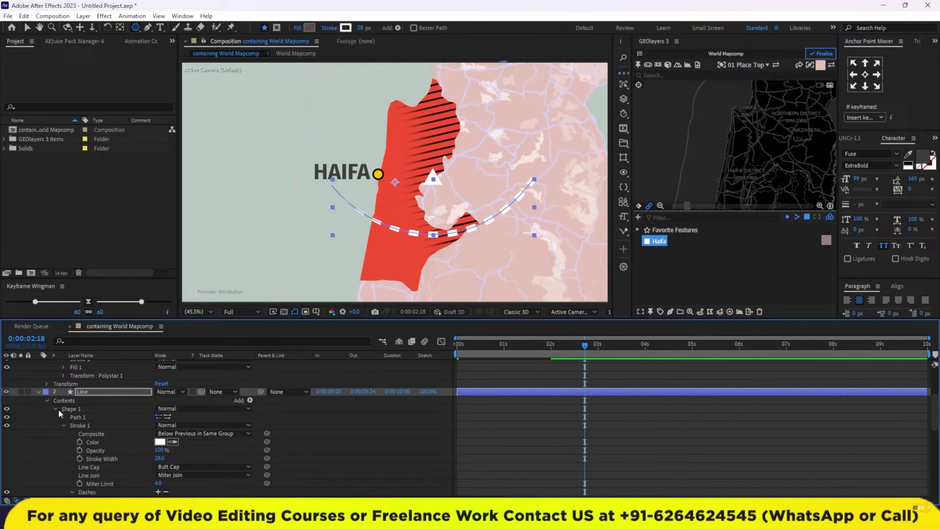
pyautogui.click(39, 393)
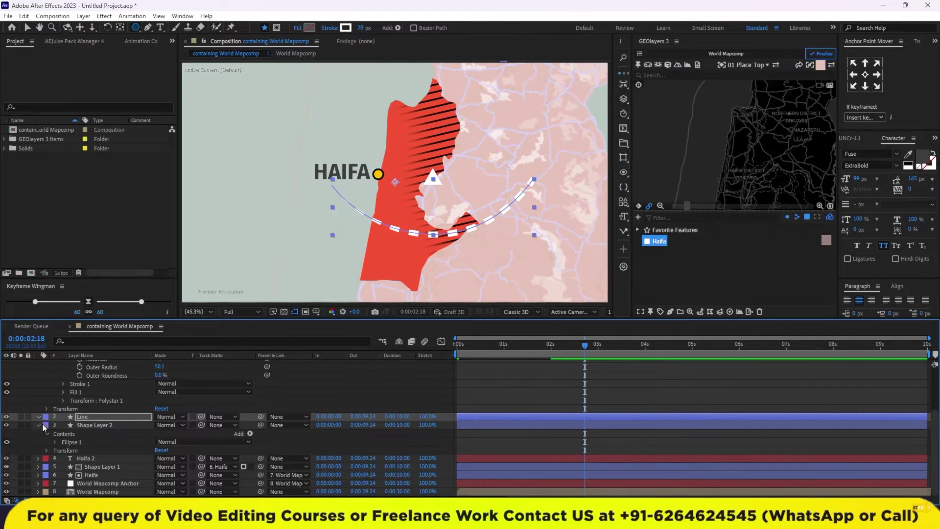
pyautogui.click(41, 424)
pyautogui.click(63, 390)
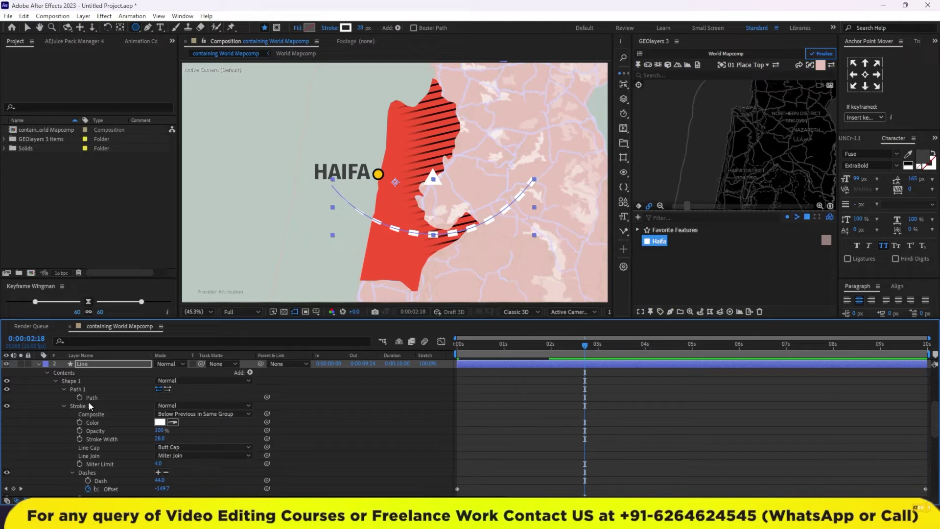
pyautogui.click(92, 397)
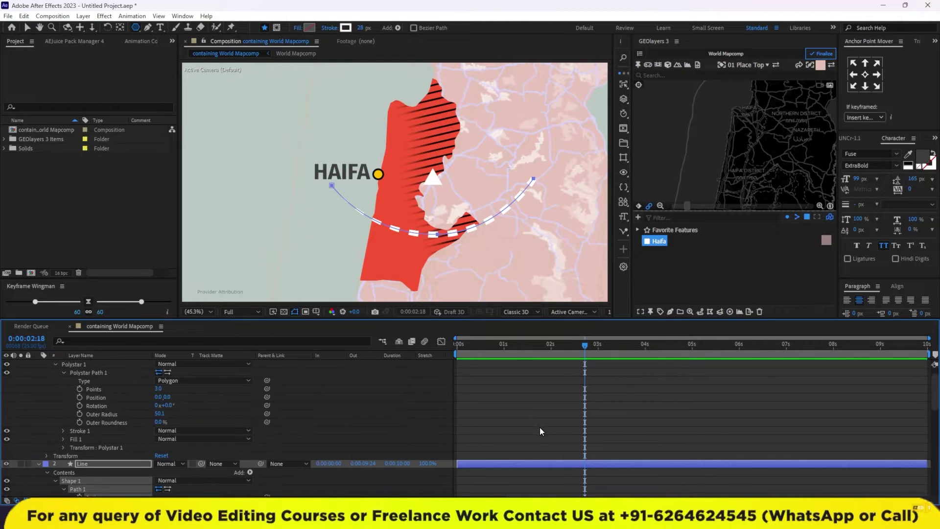
pyautogui.scroll(5, 540, 427)
pyautogui.press('Home')
pyautogui.click(467, 362)
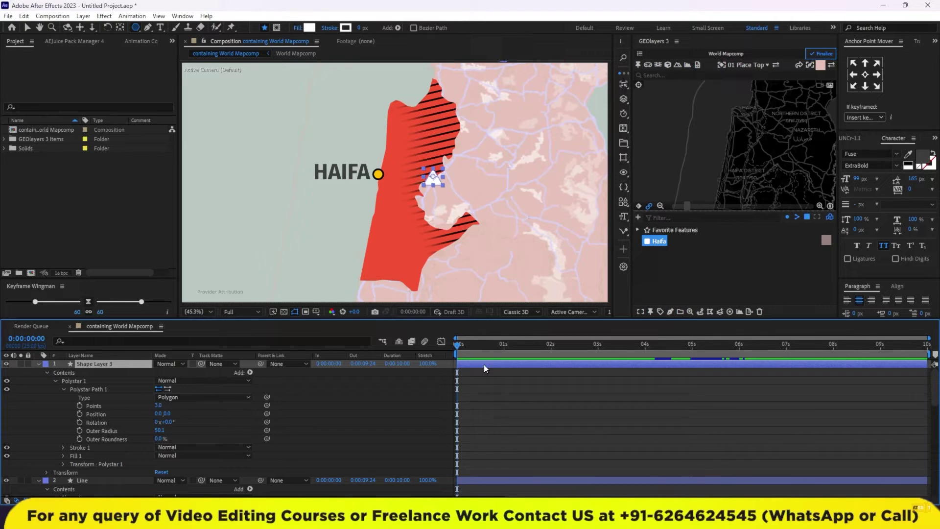
# Step: Paste the Line's path into the triangle's Position so it travels along the arc, then preview
pyautogui.press('p')
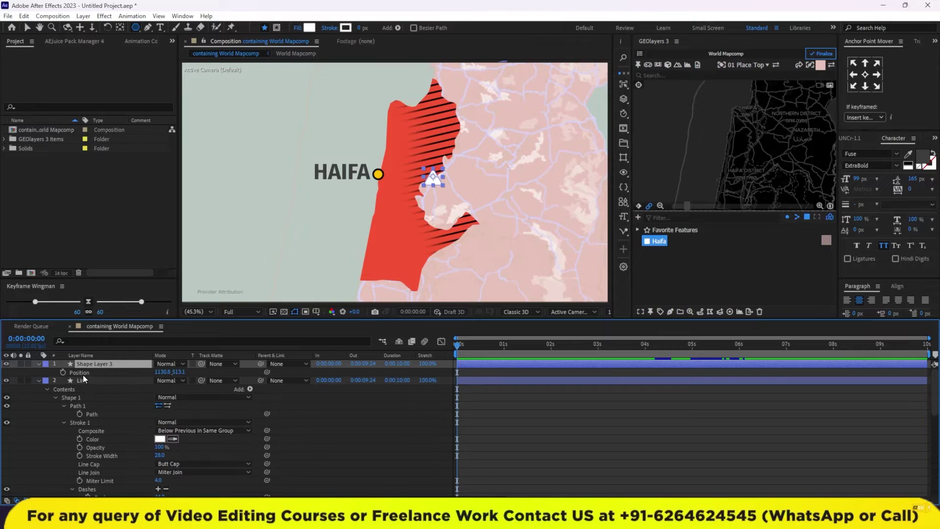
pyautogui.click(83, 373)
pyautogui.hotkey('ctrl', 'v')
pyautogui.press('space')
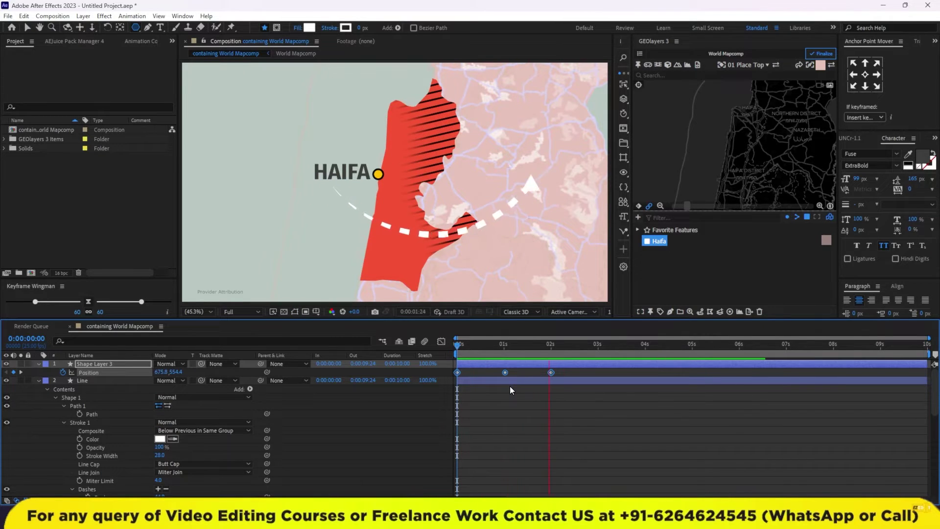
pyautogui.press('space')
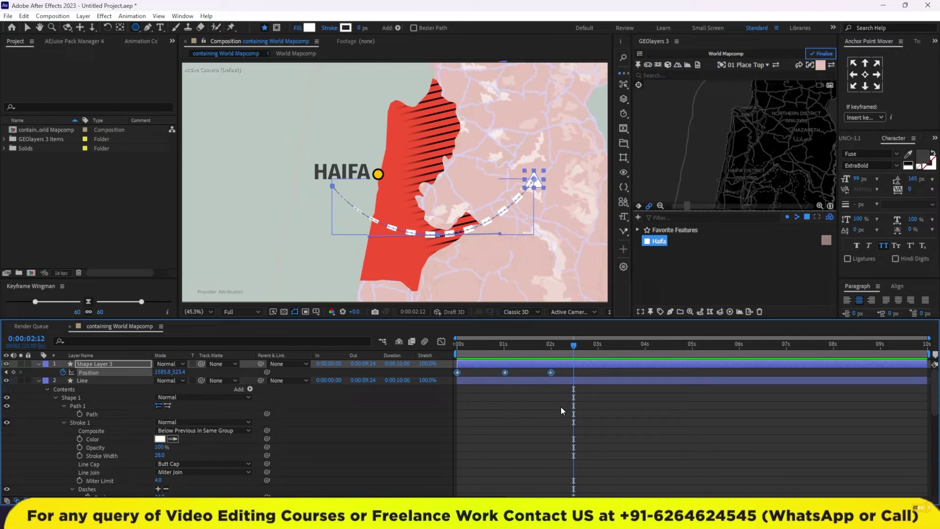
# Step: Set the triangle to Auto-Orient along its path and preview it
pyautogui.rightClick(116, 362)
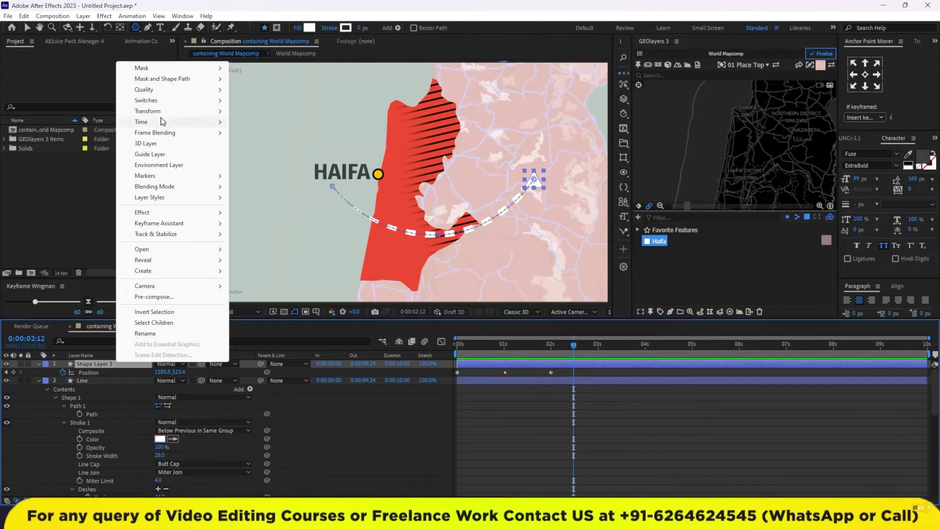
pyautogui.moveTo(164, 112)
pyautogui.click(263, 280)
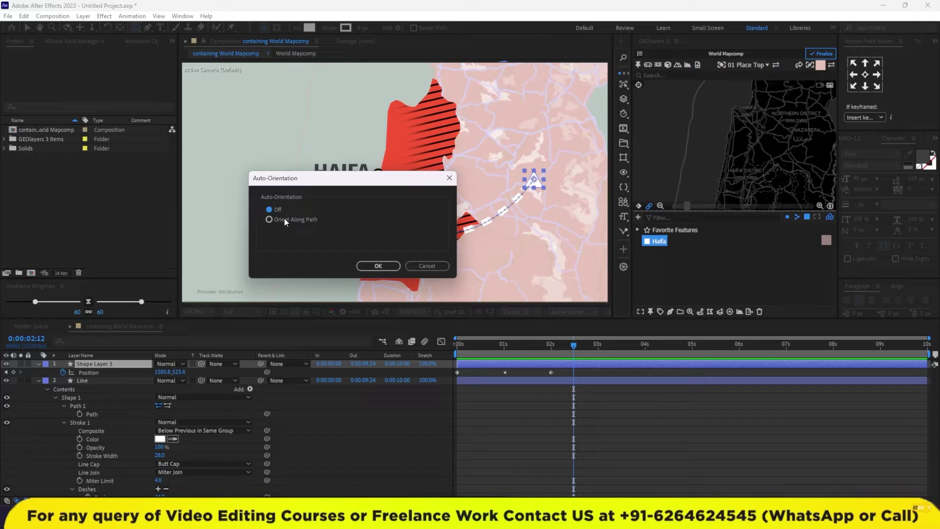
pyautogui.click(382, 268)
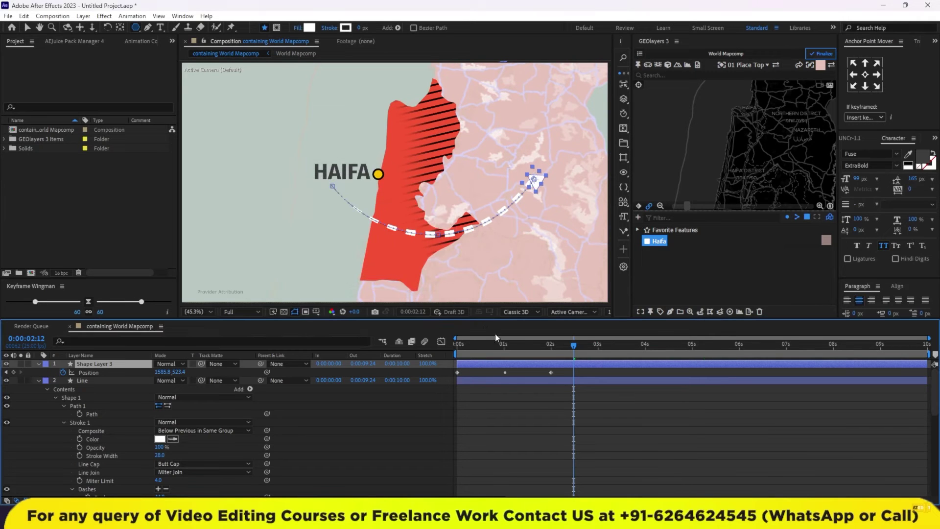
pyautogui.press('space')
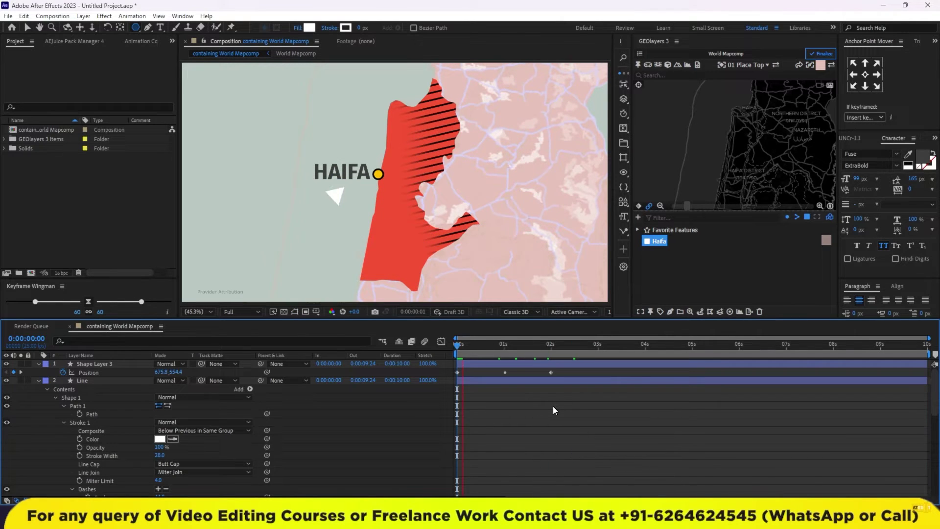
pyautogui.press('space')
# Step: Rotate the triangle so it points along the curve
pyautogui.click(521, 348)
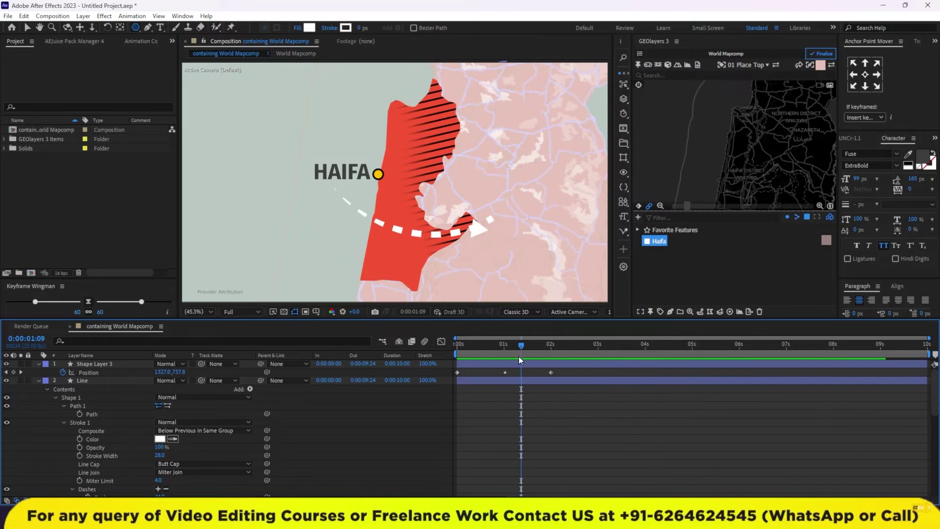
pyautogui.click(518, 365)
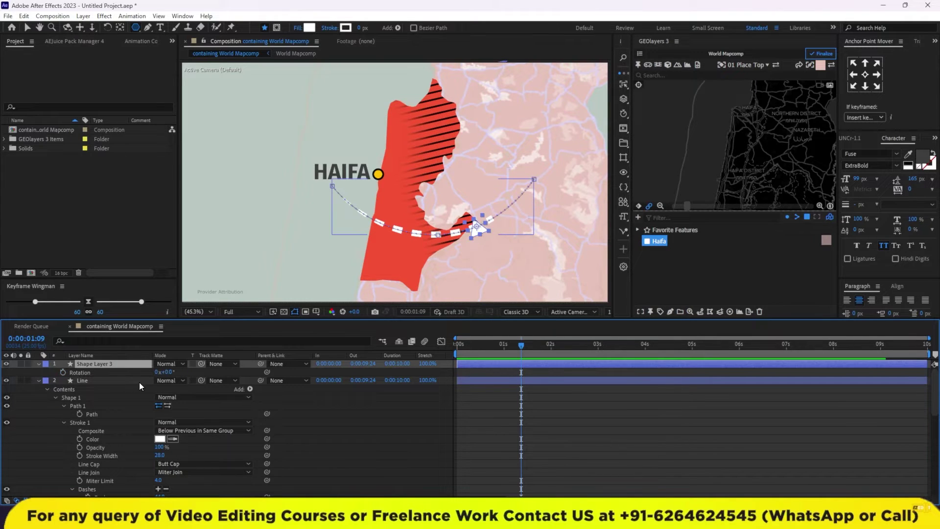
pyautogui.press('r')
pyautogui.moveTo(166, 372); pyautogui.dragTo(211, 375)
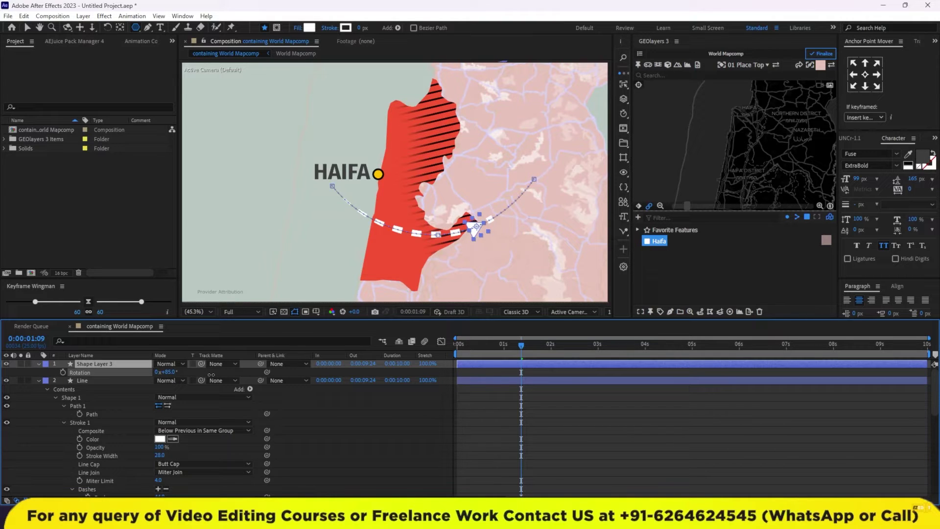
# Step: Apply Easy Ease to the triangle's three Position keyframes and preview the motion
pyautogui.press('p')
pyautogui.moveTo(548, 376); pyautogui.dragTo(459, 378)
pyautogui.press('F9')
pyautogui.press('Home')
pyautogui.click(625, 439)
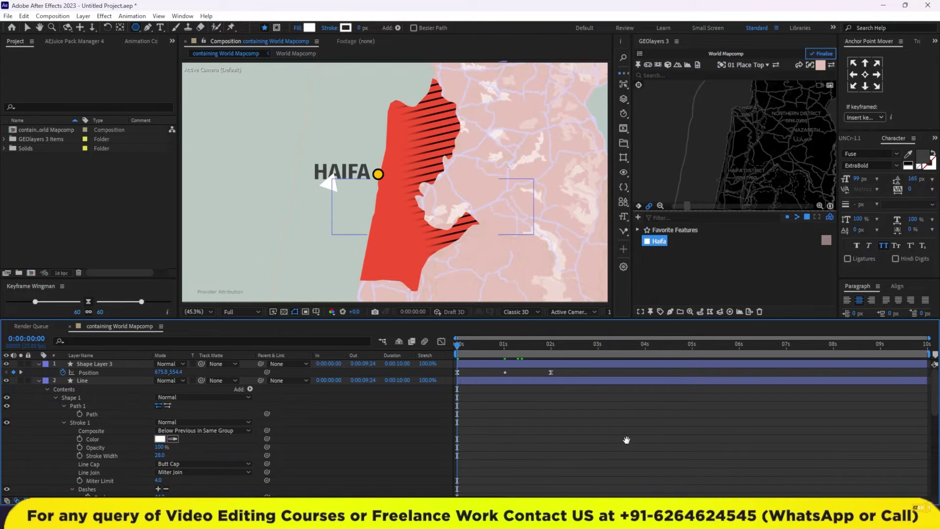
pyautogui.press('space')
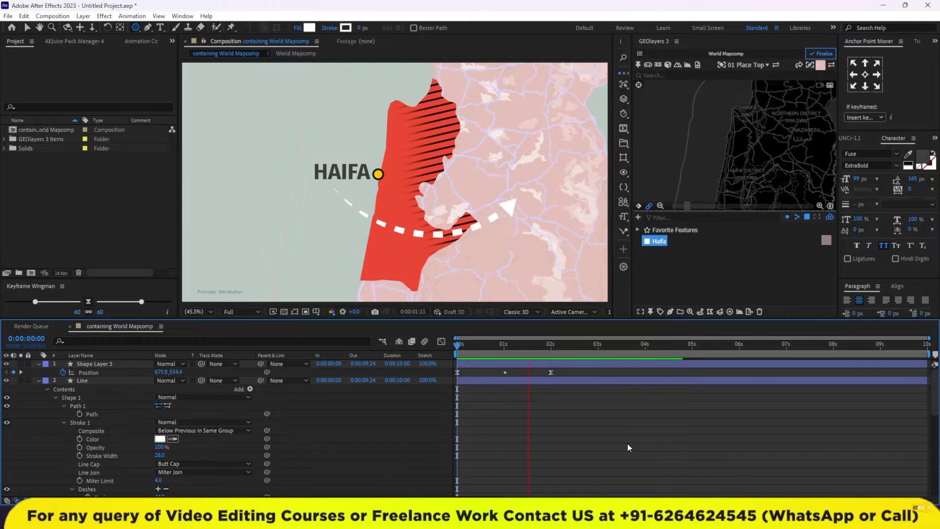
pyautogui.press('space')
# Step: Preview the arrow animation again and select both the line and triangle layers
pyautogui.click(657, 456)
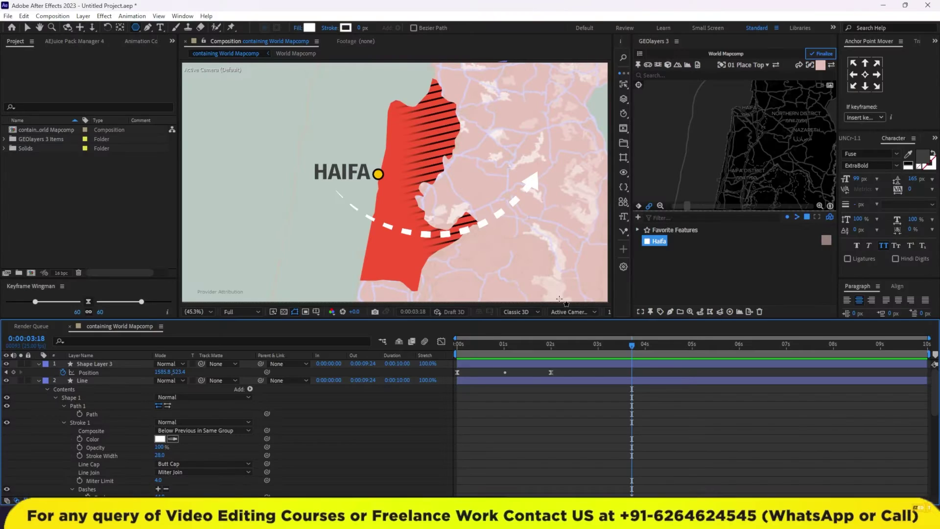
pyautogui.press('space')
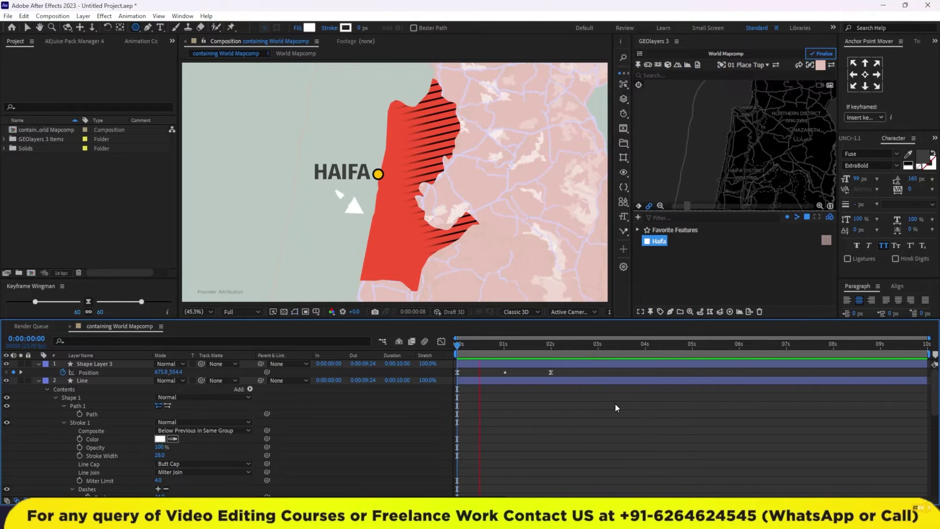
pyautogui.press('space')
pyautogui.click(539, 366)
pyautogui.keyDown('shift'); pyautogui.click(540, 381); pyautogui.keyUp('shift')
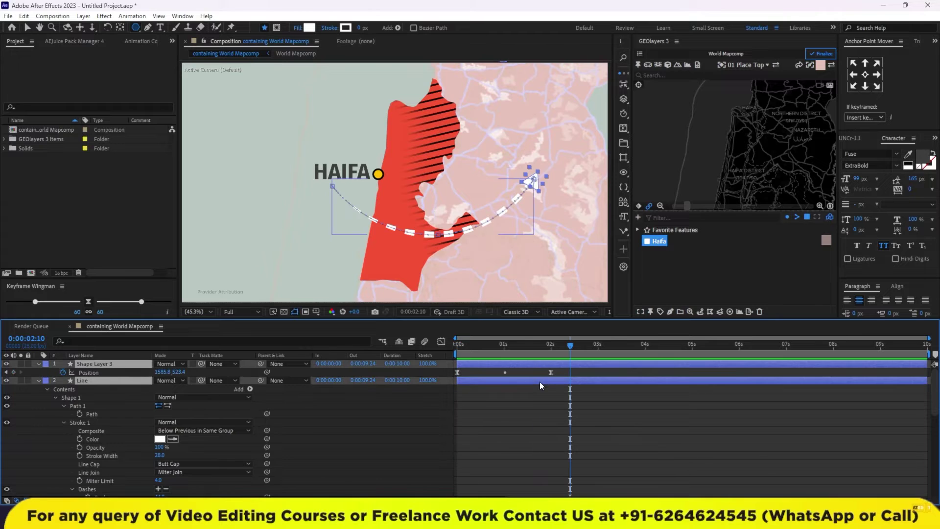
# Step: Change the Line's stroke colour to yellow FFC600
pyautogui.click(346, 28)
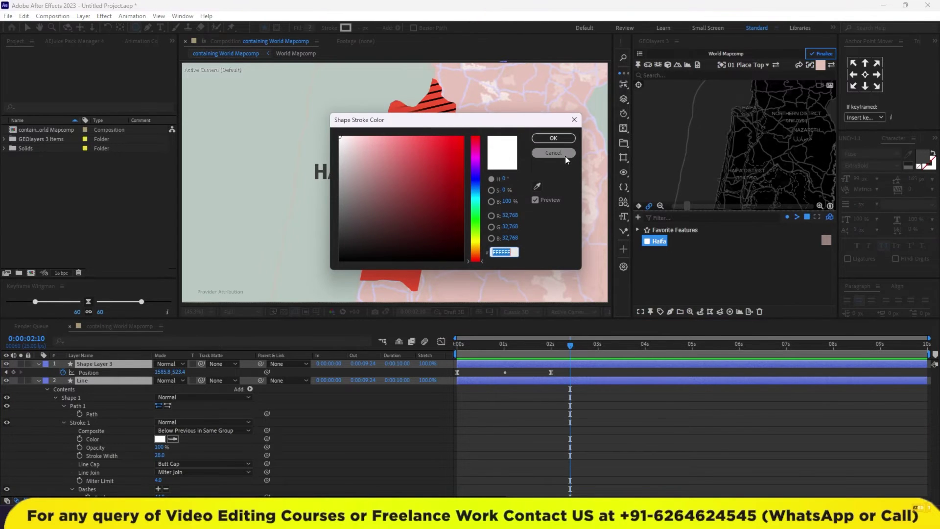
pyautogui.click(474, 244)
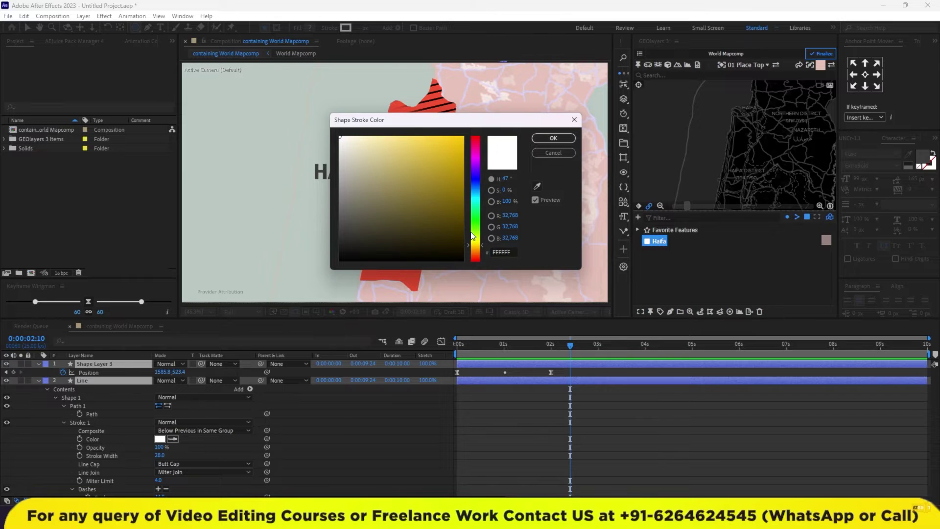
pyautogui.click(446, 158)
pyautogui.click(554, 138)
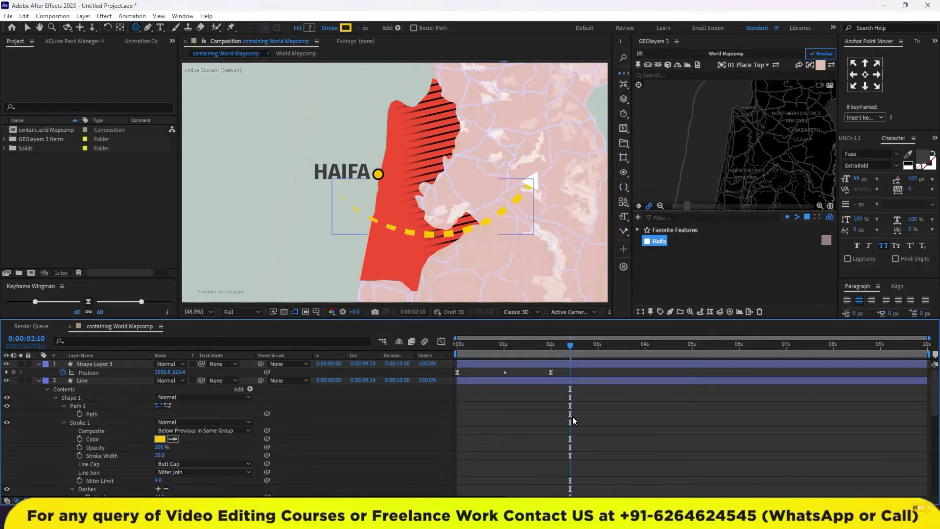
# Step: Give the triangle arrowhead the same yellow FFC600 fill
pyautogui.click(549, 363)
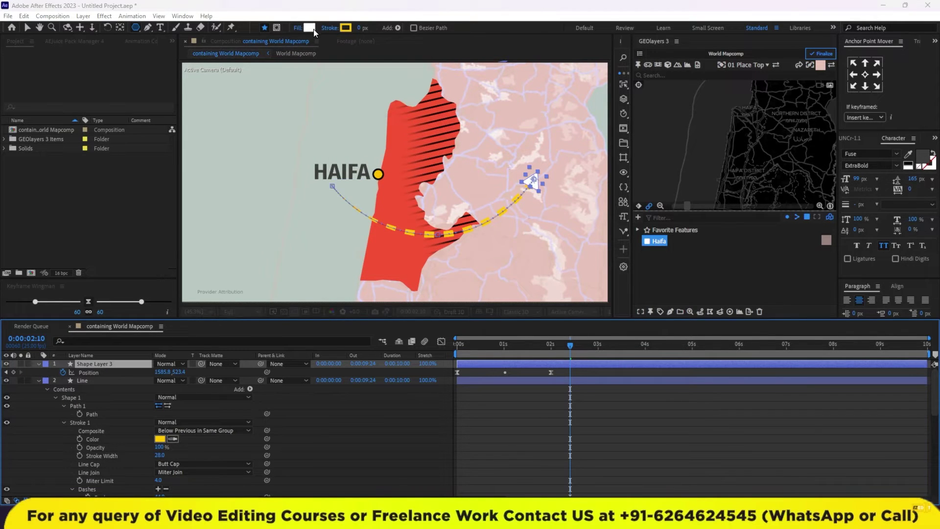
pyautogui.click(309, 27)
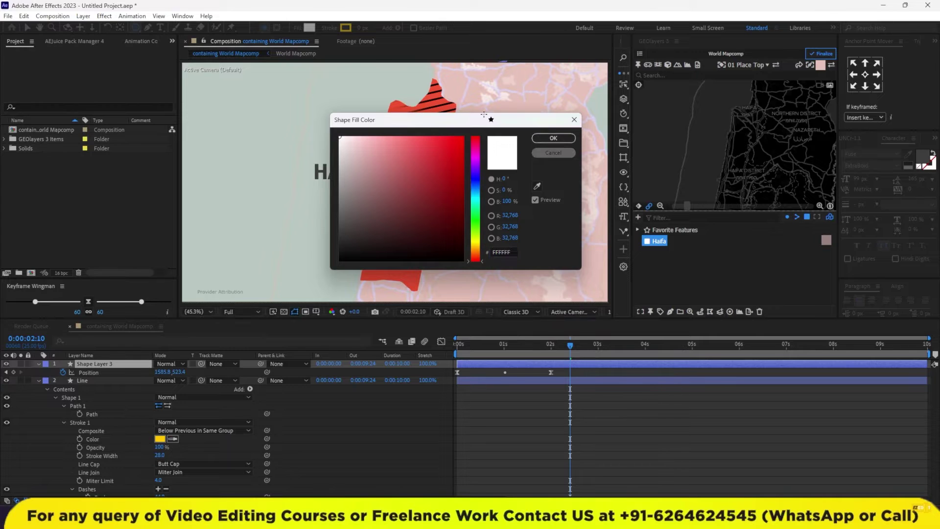
pyautogui.click(570, 150)
pyautogui.click(347, 27)
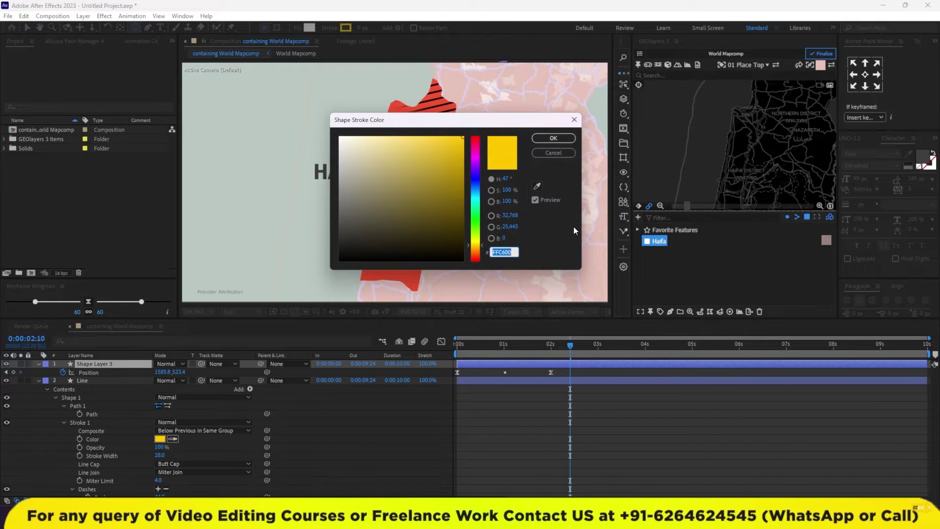
pyautogui.click(553, 138)
pyautogui.click(309, 28)
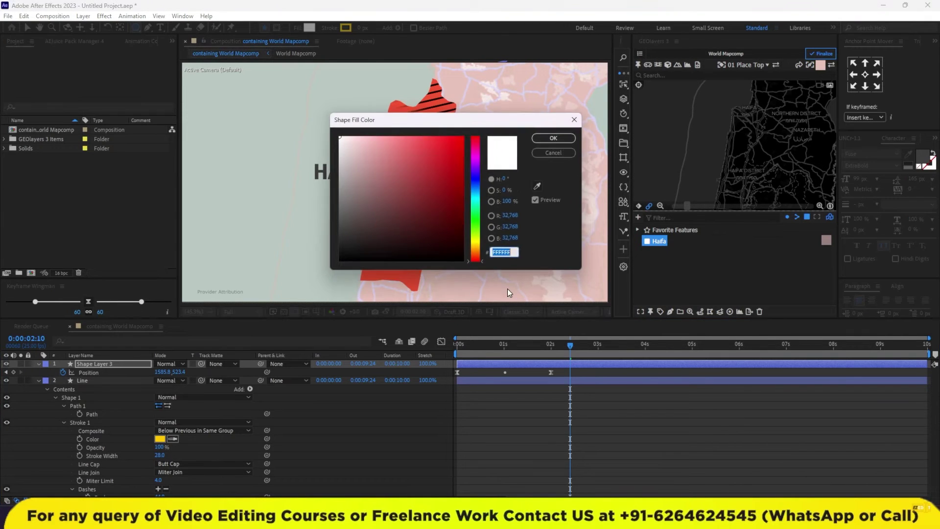
pyautogui.write('FFC600')
pyautogui.click(554, 139)
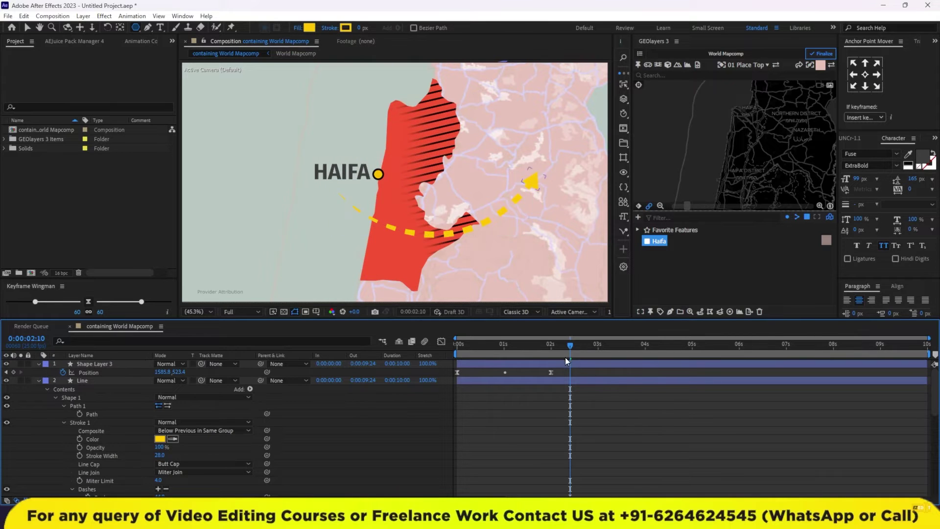
pyautogui.click(557, 367)
pyautogui.click(548, 381)
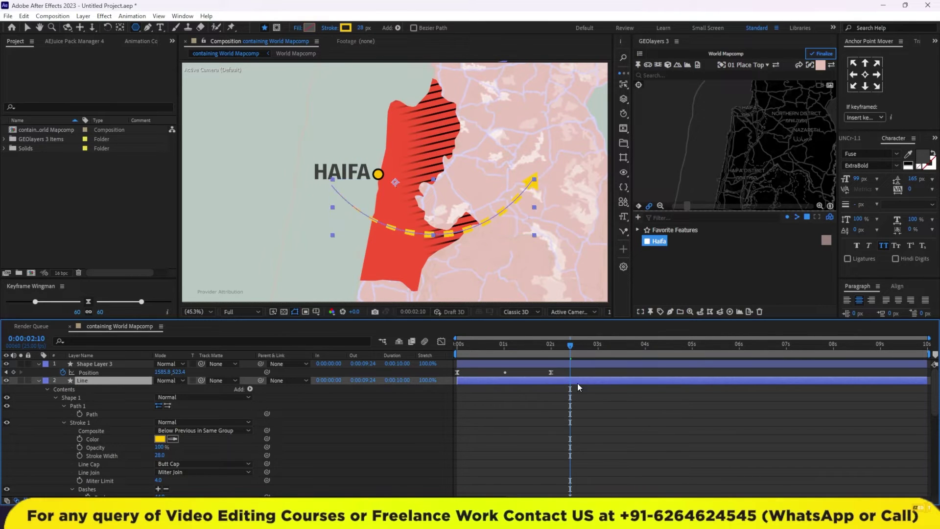
# Step: Add a Drop Shadow to the arrow line with softness 24 and distance 10
pyautogui.hotkey('ctrl', 'space')
pyautogui.write('dro')
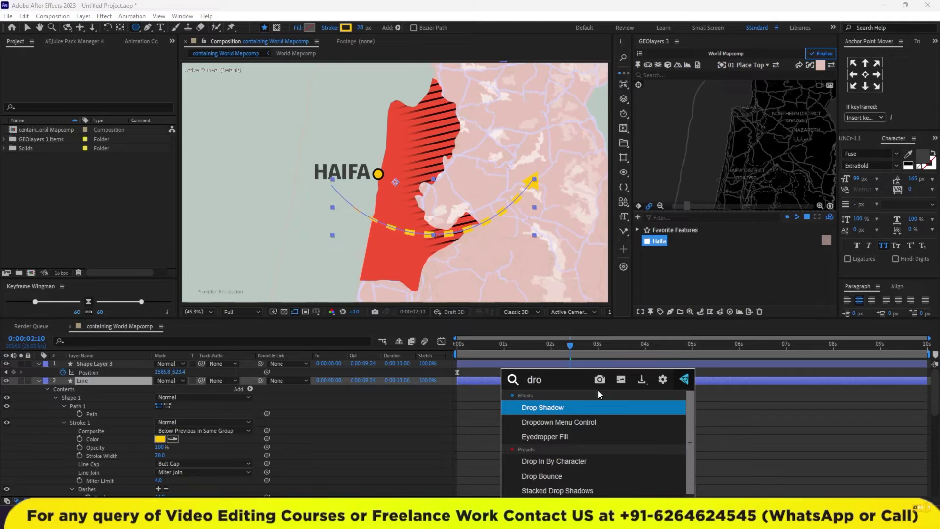
pyautogui.press('Return')
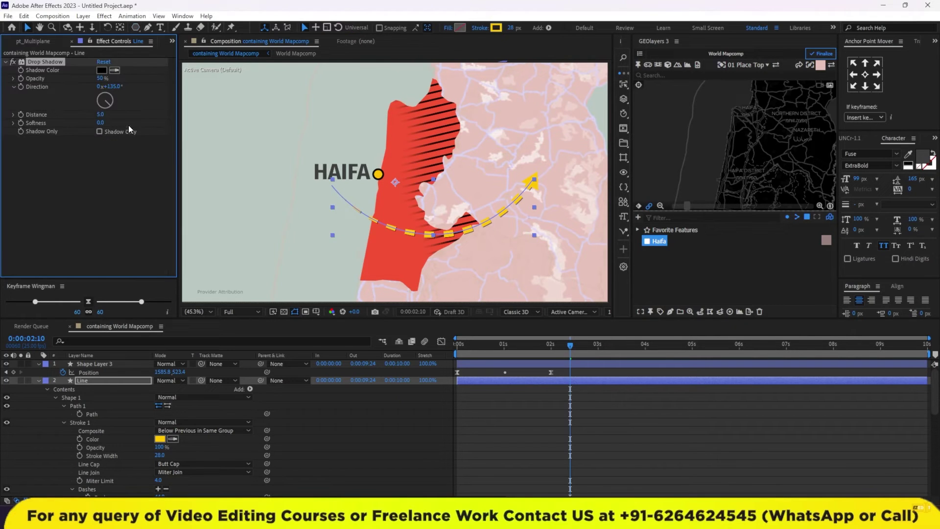
pyautogui.moveTo(100, 121); pyautogui.dragTo(112, 124)
pyautogui.moveTo(100, 115); pyautogui.dragTo(102, 114)
# Step: Copy the line's Drop Shadow onto the triangle layer and preview the shadowed arrow
pyautogui.click(122, 175)
pyautogui.click(38, 64)
pyautogui.click(524, 376)
pyautogui.hotkey('ctrl', 'v')
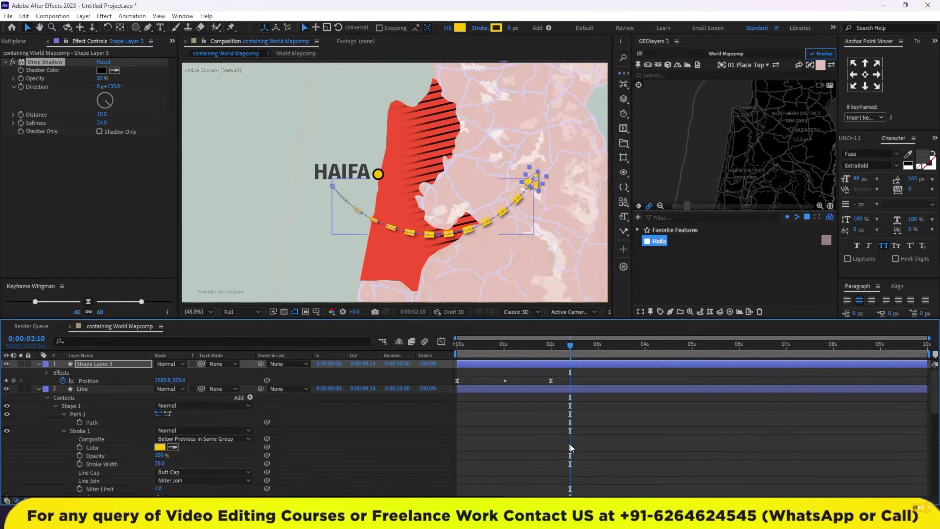
pyautogui.press('Home')
pyautogui.press('space')
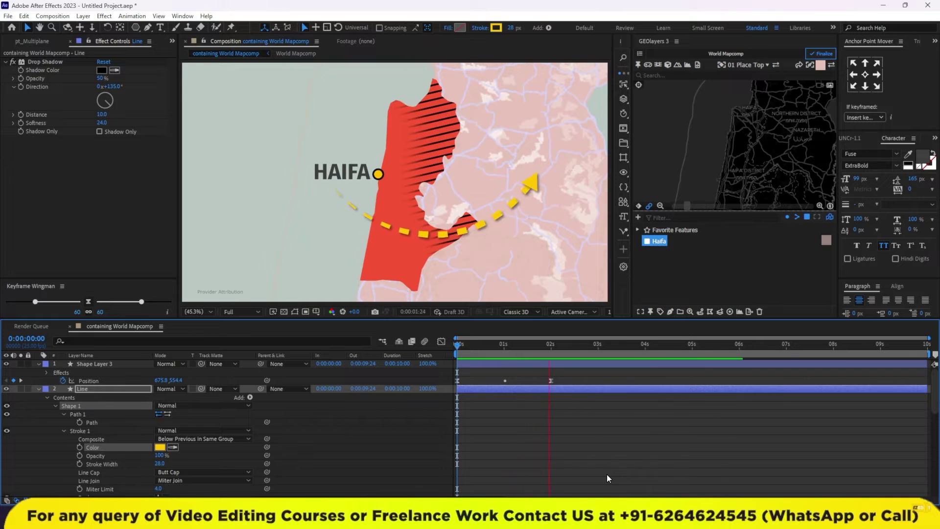
pyautogui.press('space')
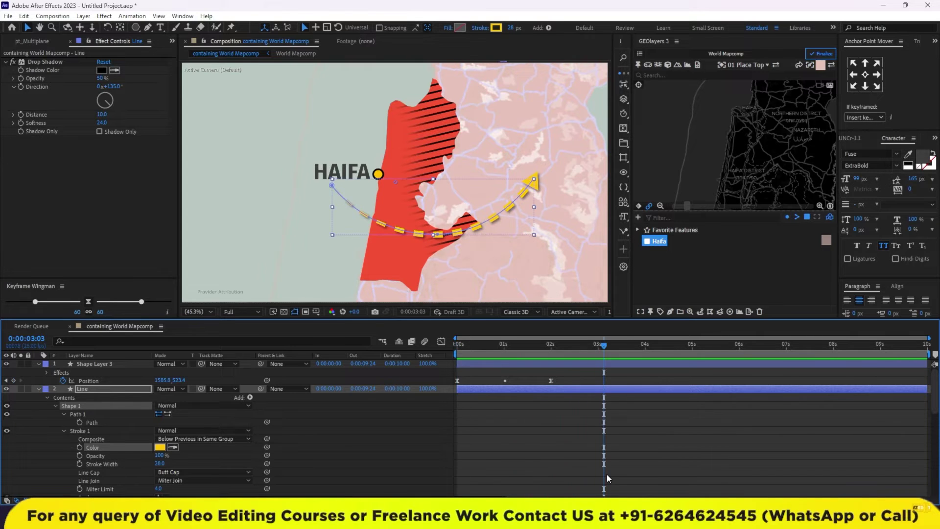
# Step: Select the dashed arrow's path and bring up a blank new Chrome tab
pyautogui.click(572, 442)
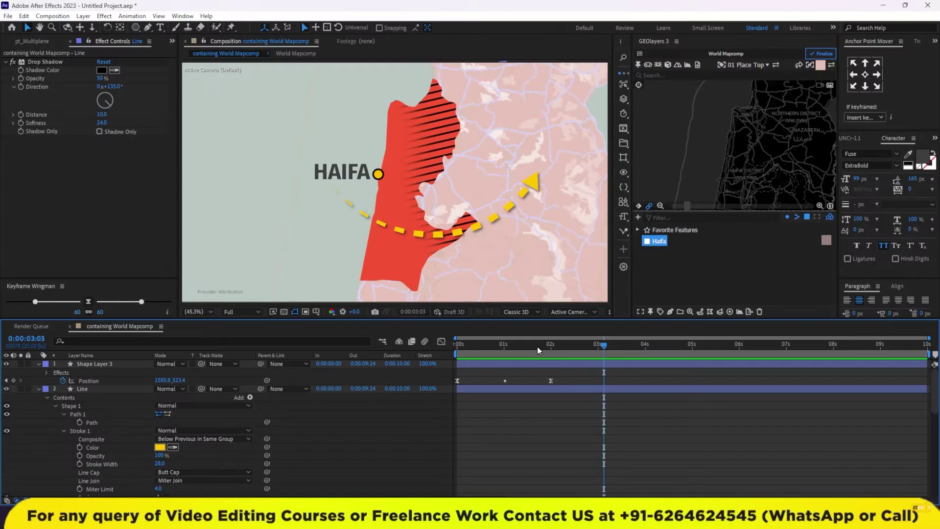
pyautogui.click(459, 222)
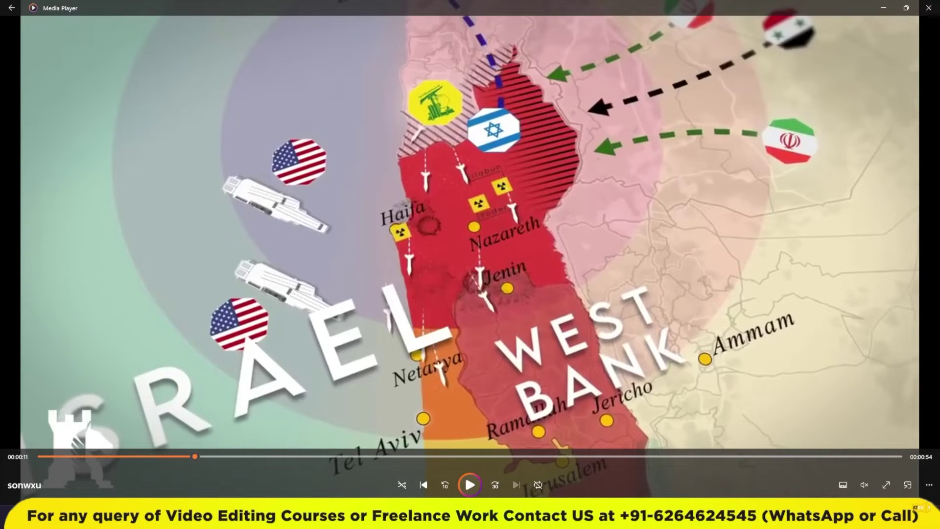
pyautogui.click(519, 470)
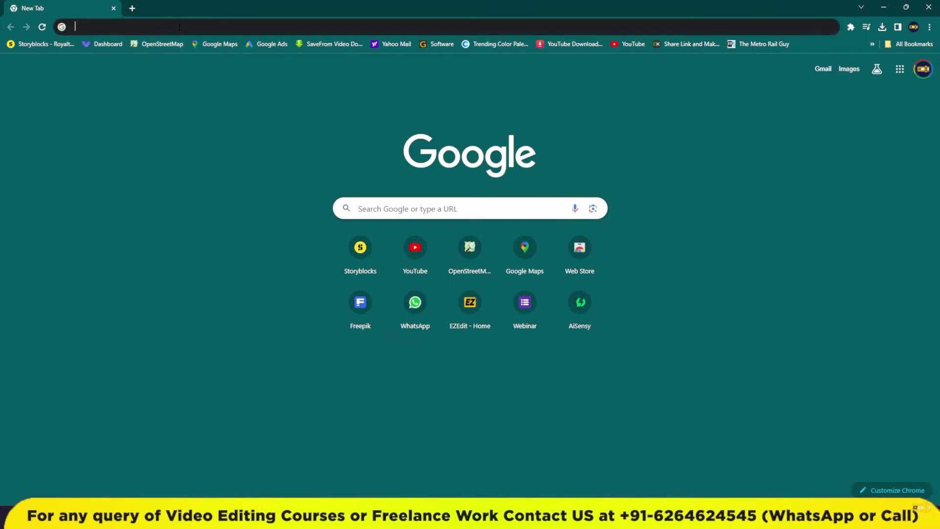
# Step: Search Google for 'missile icon', accepting the corrected spelling
pyautogui.click(179, 27)
pyautogui.write('misail')
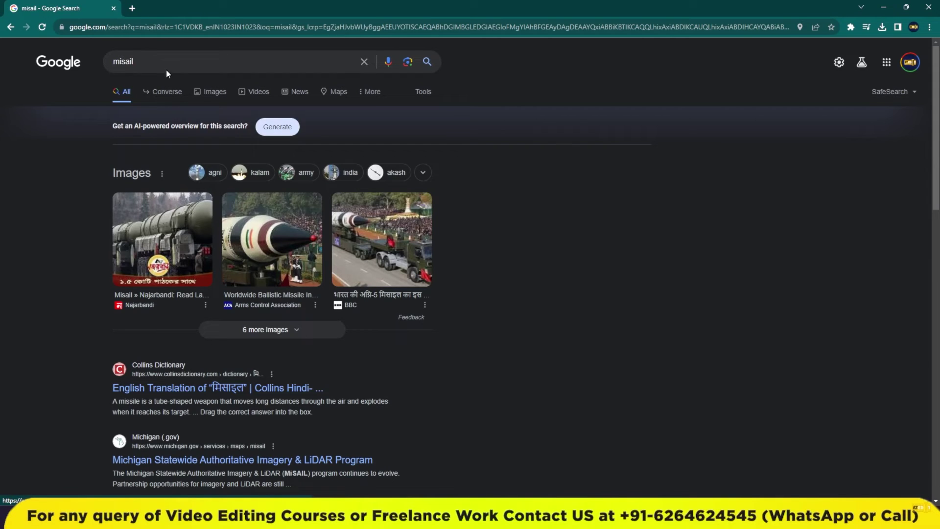
pyautogui.click(164, 65)
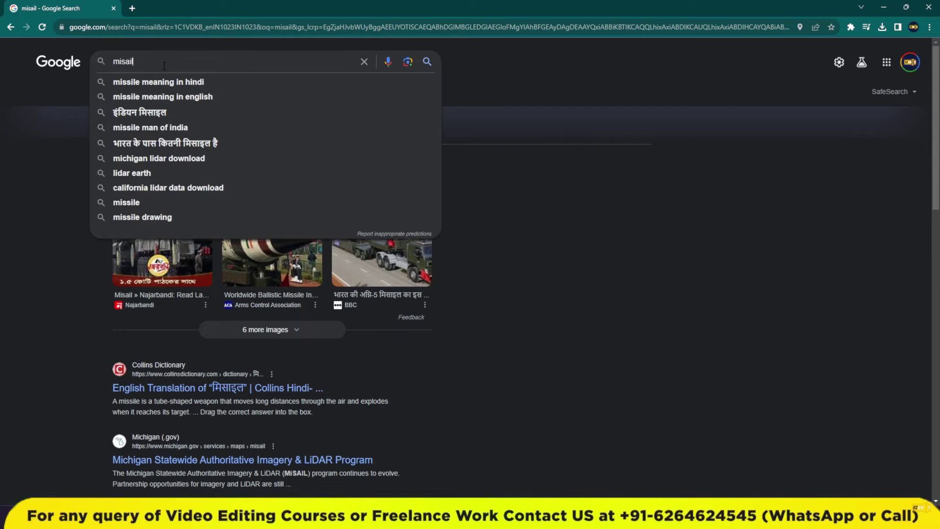
pyautogui.write('icon')
pyautogui.press('Return')
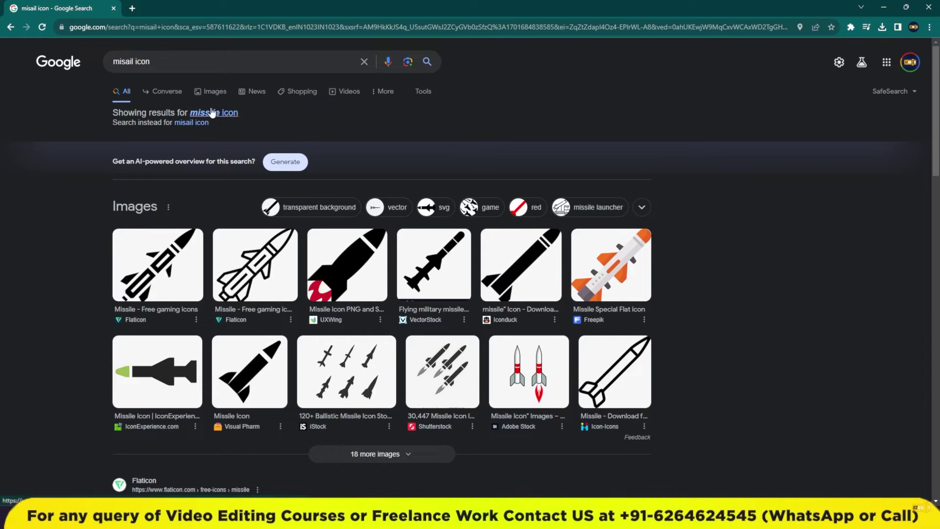
pyautogui.click(218, 114)
# Step: Filter image results to transparent and save the Missile war weapon icon as 31807.png
pyautogui.click(212, 96)
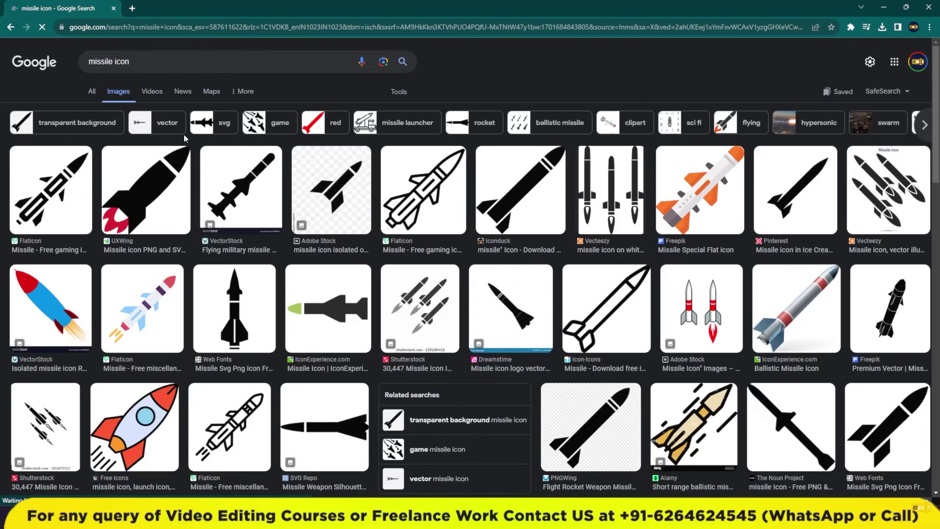
pyautogui.click(399, 91)
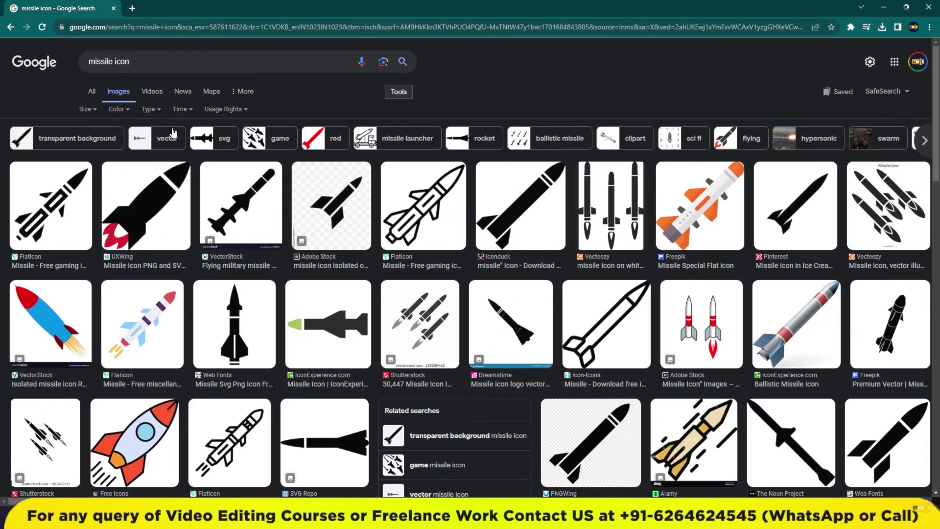
pyautogui.click(128, 110)
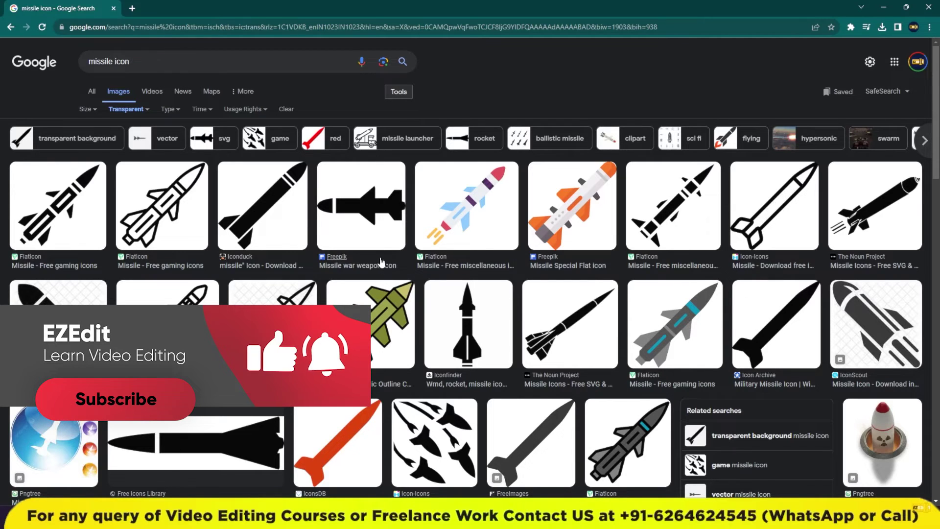
pyautogui.click(374, 230)
pyautogui.rightClick(728, 237)
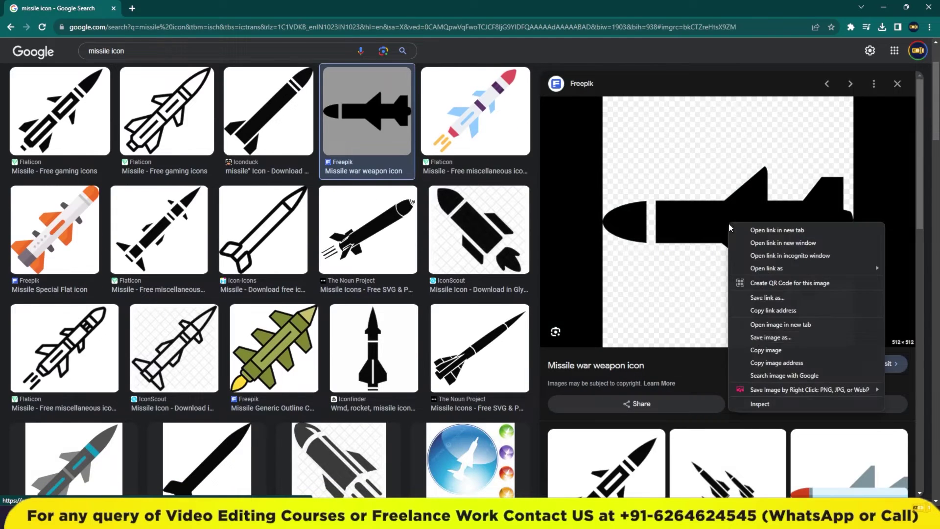
pyautogui.click(759, 332)
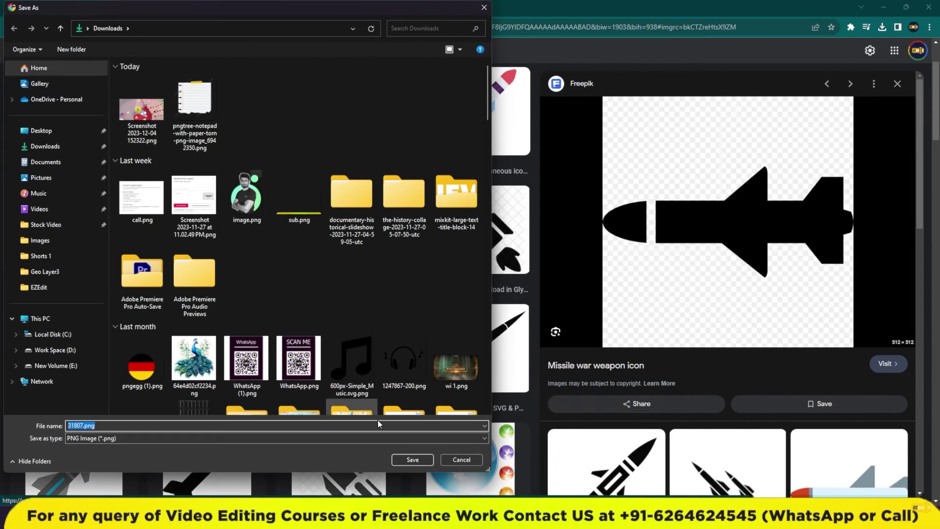
pyautogui.click(411, 460)
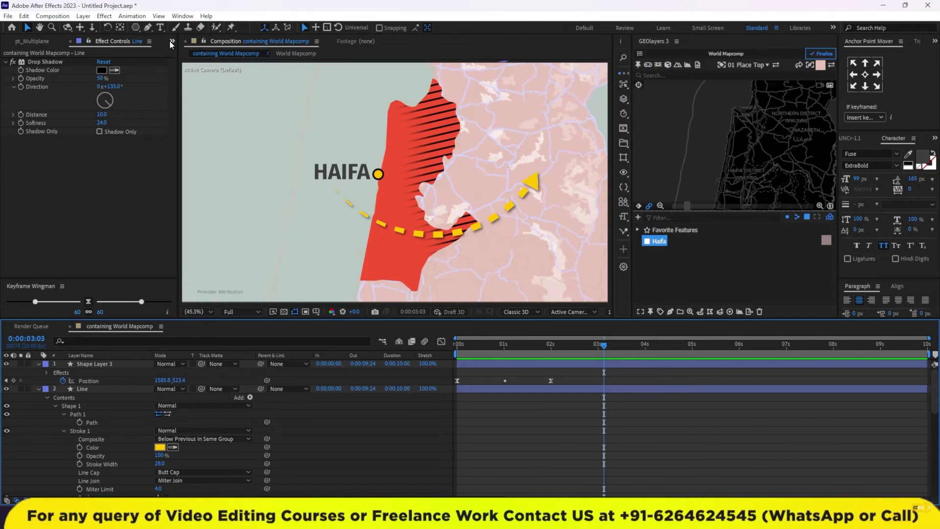
pyautogui.click(171, 42)
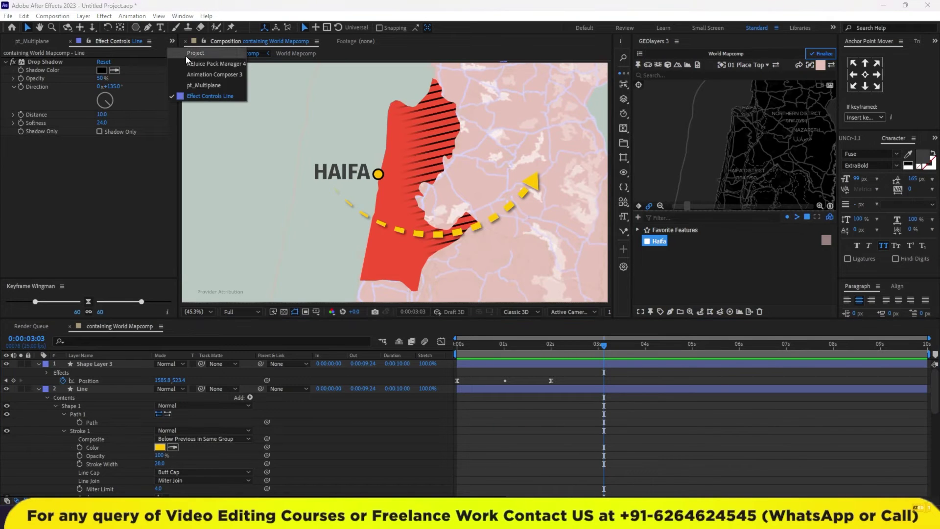
# Step: Import 31807.png and place it as the top layer of the map composition
pyautogui.click(186, 56)
pyautogui.doubleClick(77, 201)
pyautogui.click(117, 100)
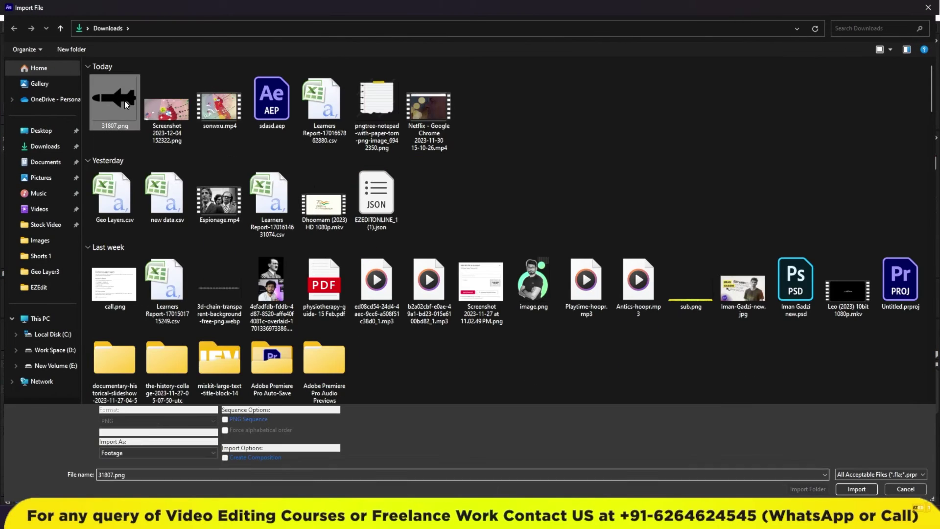
pyautogui.click(857, 488)
pyautogui.click(603, 429)
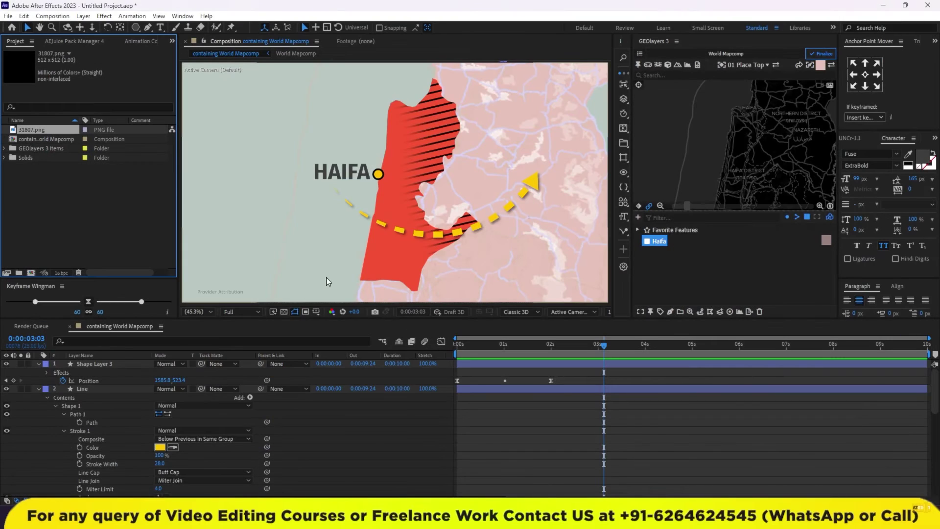
pyautogui.moveTo(36, 132); pyautogui.dragTo(75, 362)
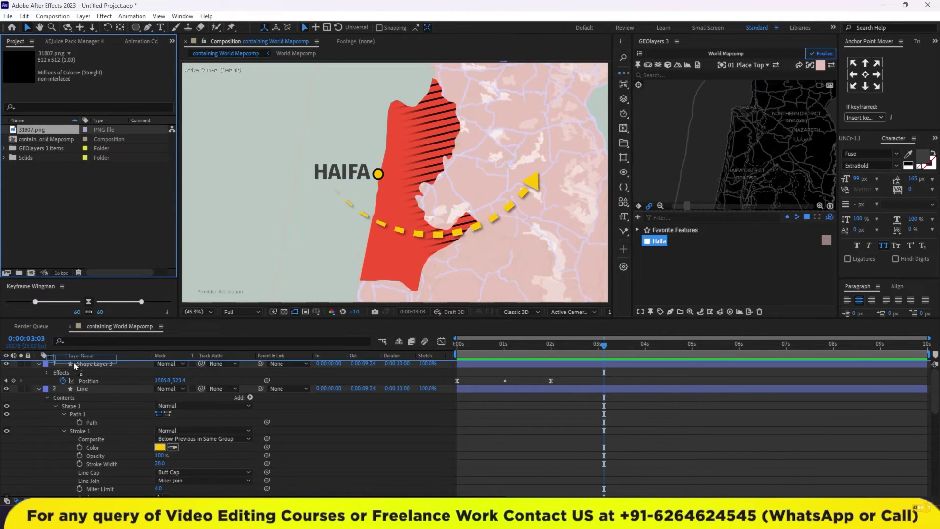
pyautogui.moveTo(75, 362); pyautogui.dragTo(75, 362)
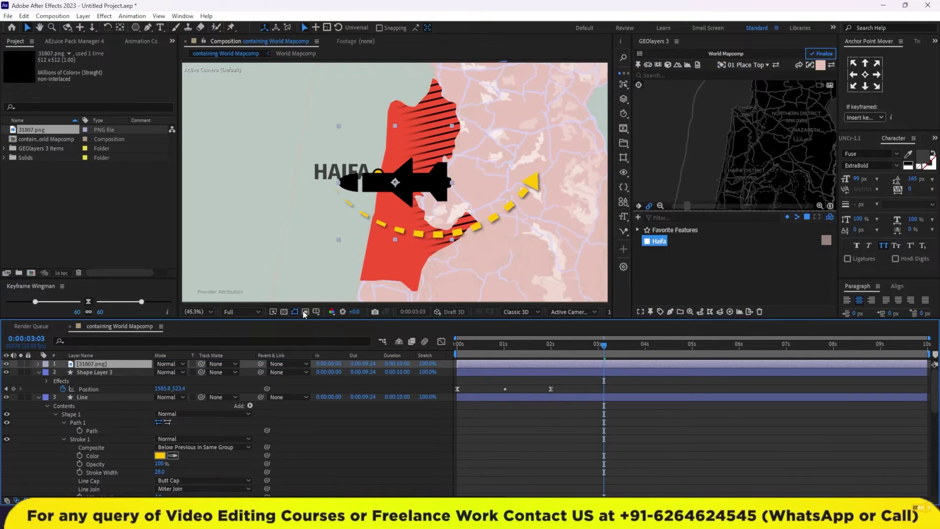
# Step: Apply a white (ffffff) Fill to the missile layer and scale it to 30%
pyautogui.hotkey('ctrl', 'space')
pyautogui.write('fill')
pyautogui.press('Return')
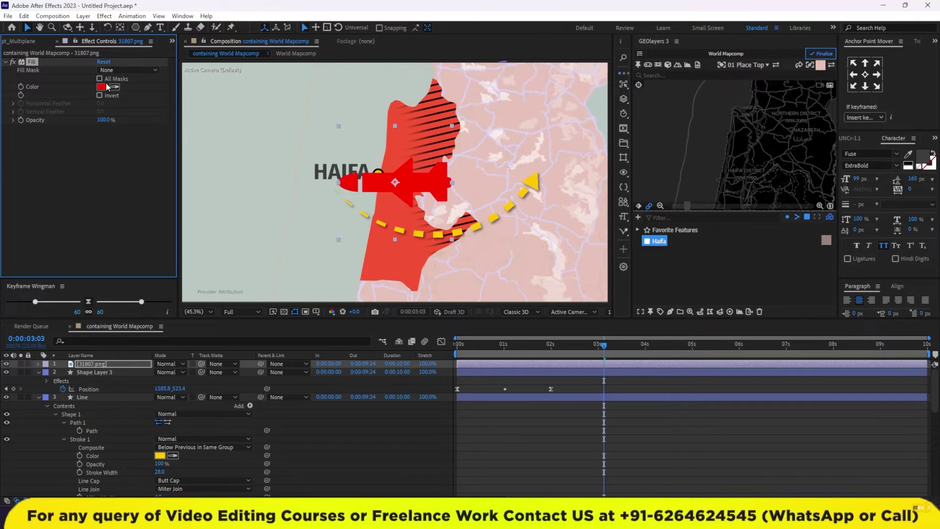
pyautogui.click(101, 87)
pyautogui.write('ffffff')
pyautogui.click(548, 138)
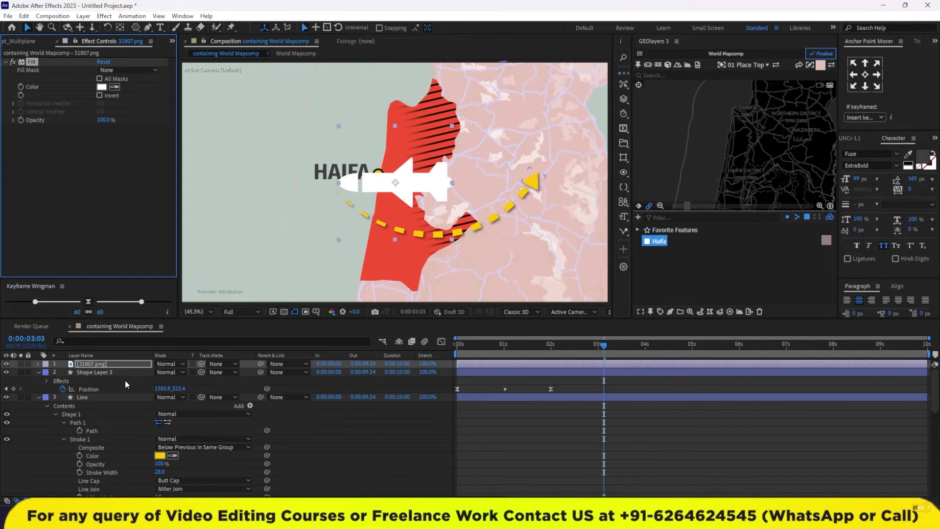
pyautogui.press('s')
pyautogui.moveTo(167, 371); pyautogui.dragTo(138, 375)
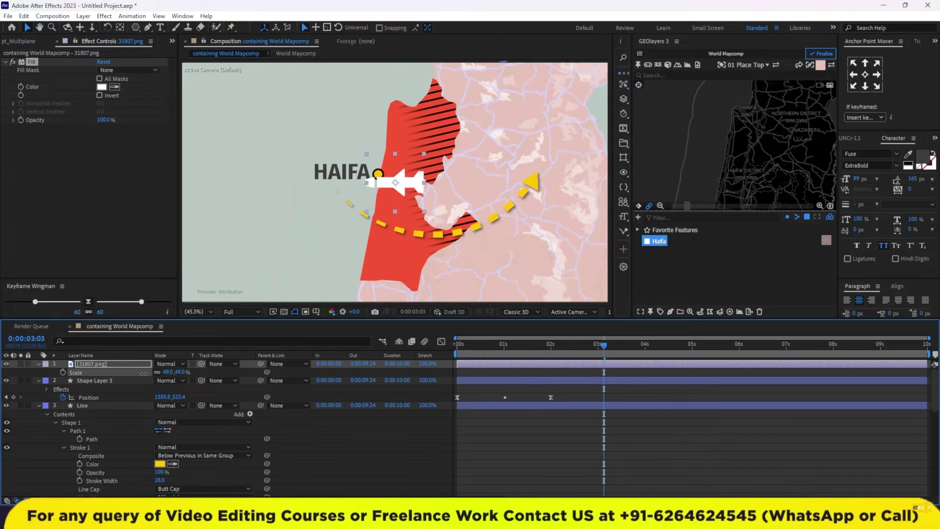
pyautogui.click(546, 416)
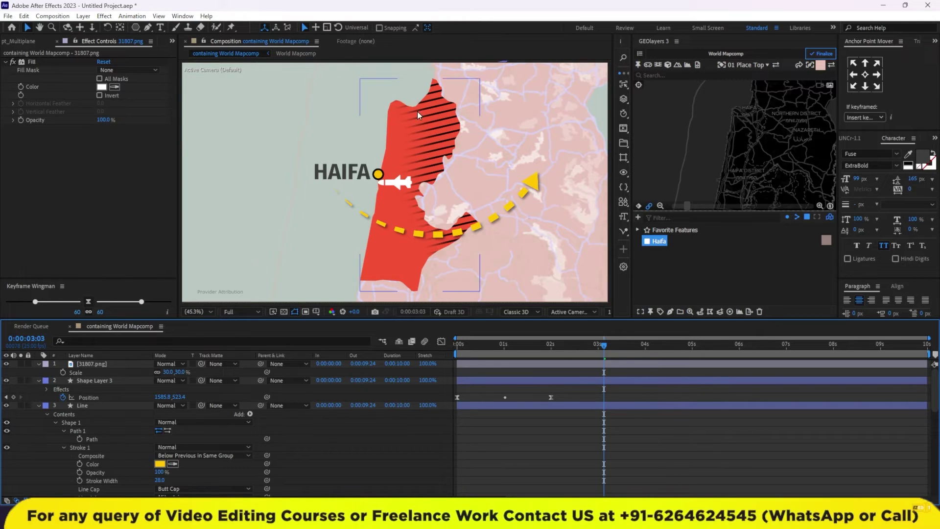
pyautogui.click(148, 28)
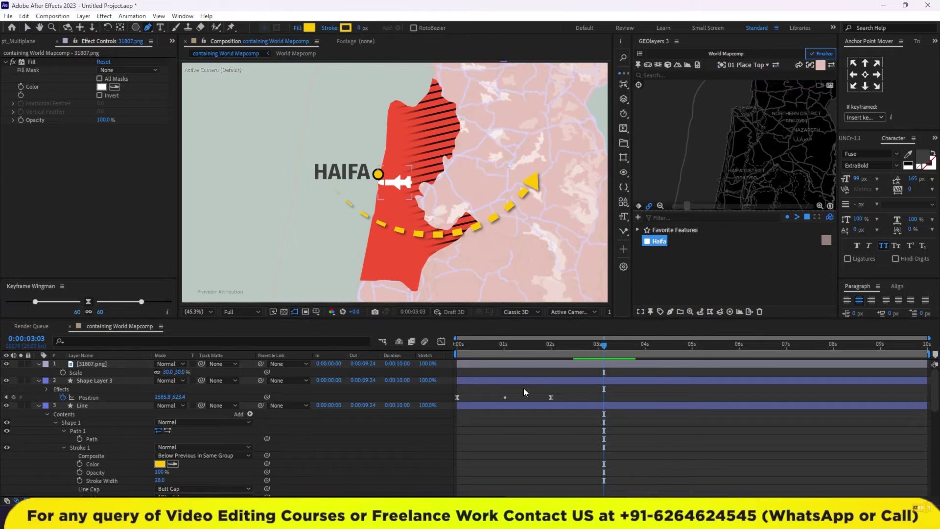
# Step: Draw a three-point curved path from the map's upper left toward the arrow tip, with no fill
pyautogui.click(211, 86)
pyautogui.click(347, 79)
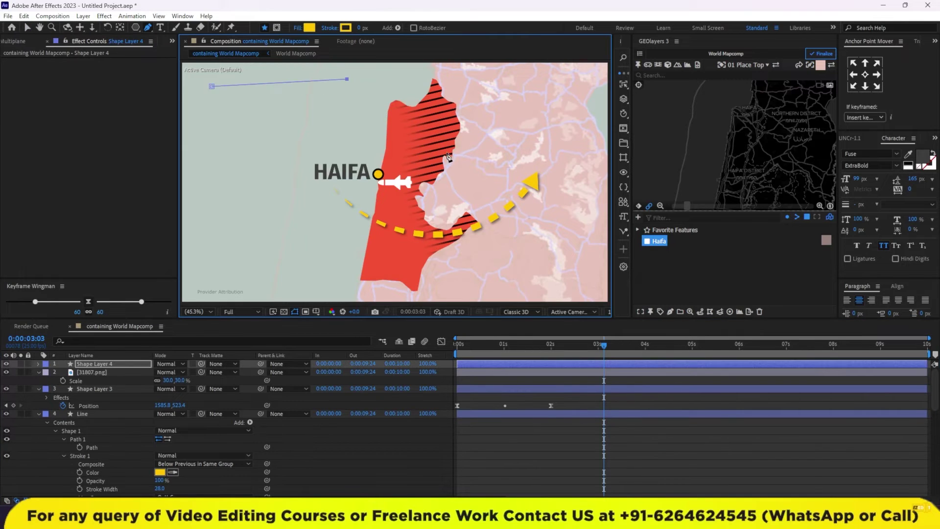
pyautogui.click(495, 176)
pyautogui.moveTo(348, 82); pyautogui.dragTo(372, 90)
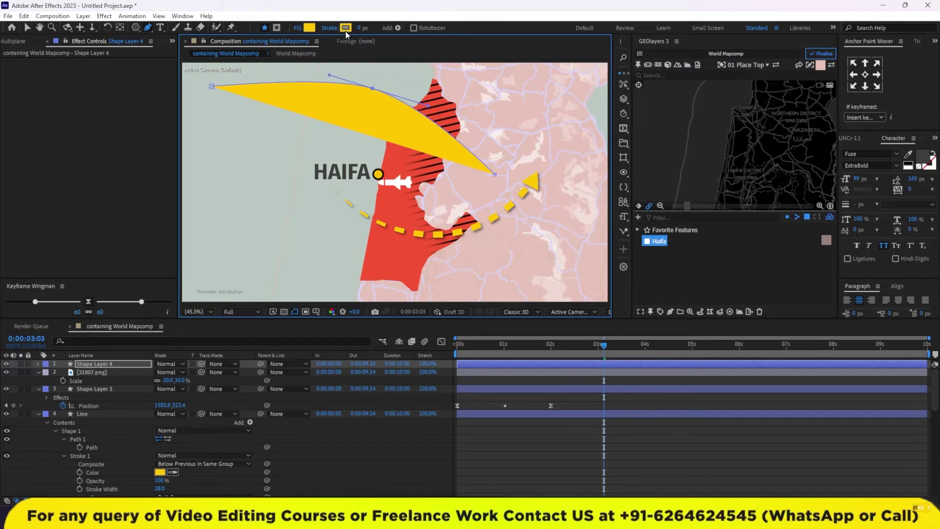
pyautogui.click(297, 28)
pyautogui.click(367, 142)
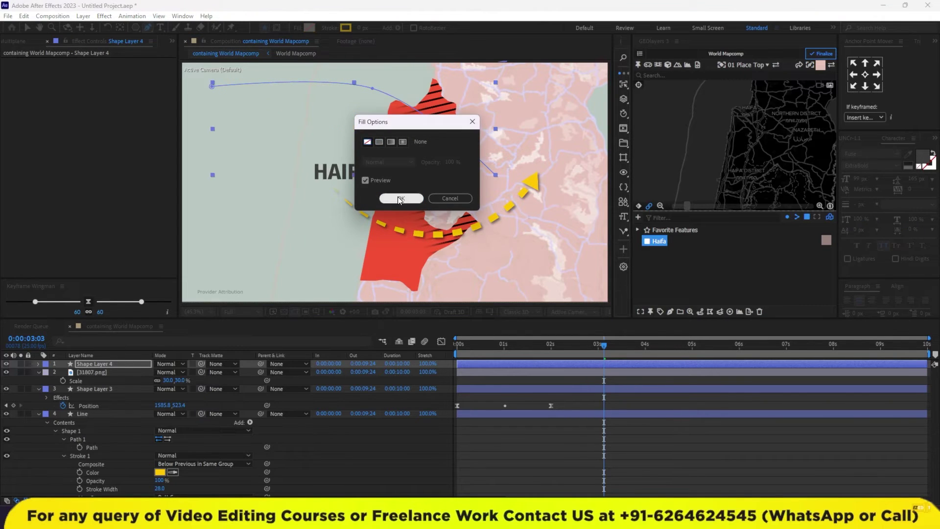
pyautogui.click(400, 197)
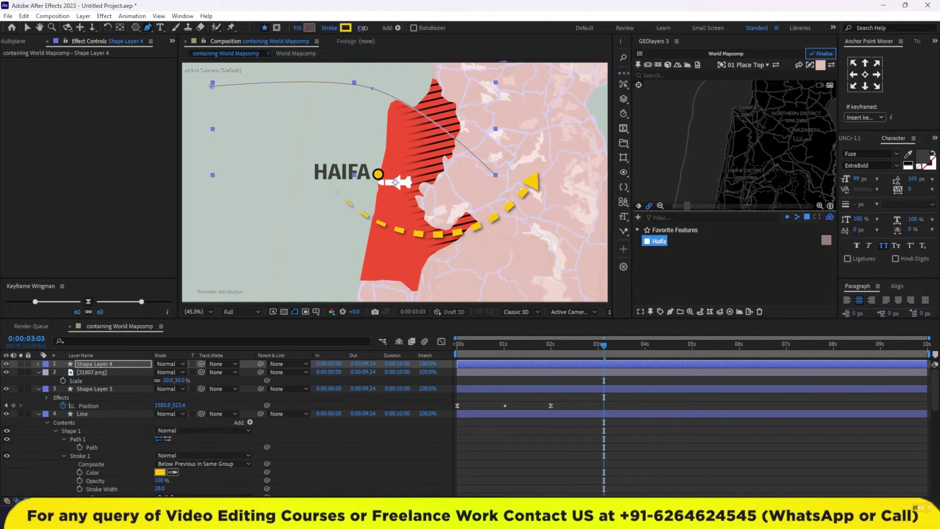
# Step: Expand Shape Layer 4 down to Shape 1's Path 1 property
pyautogui.click(534, 443)
pyautogui.click(504, 365)
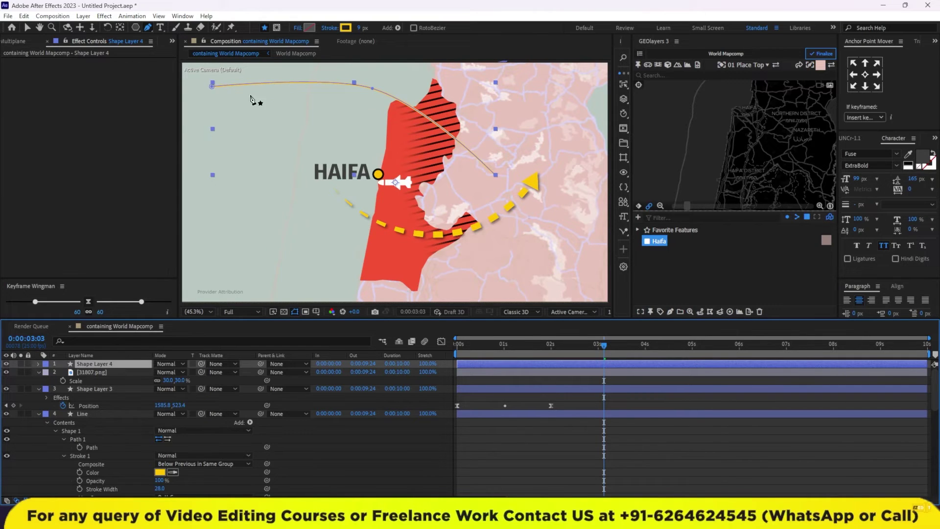
pyautogui.click(39, 364)
pyautogui.click(47, 372)
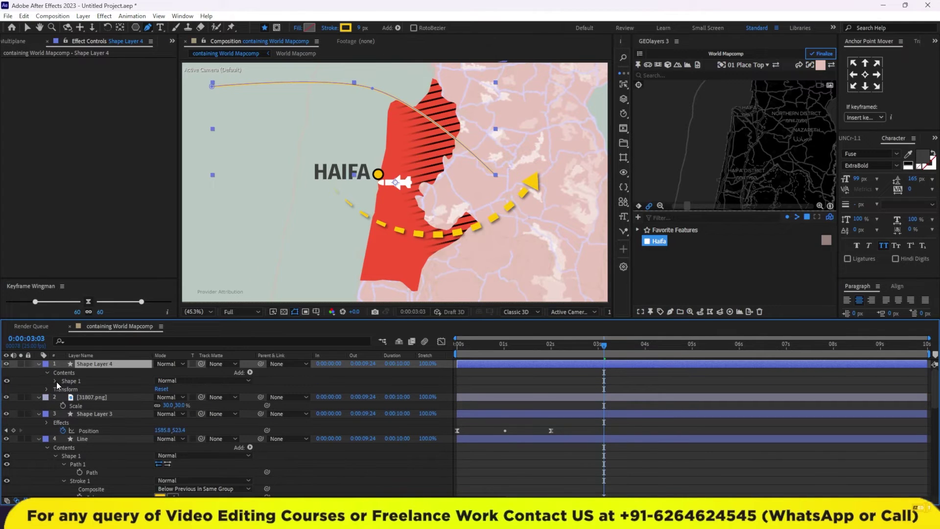
pyautogui.click(56, 381)
pyautogui.click(79, 389)
pyautogui.click(64, 389)
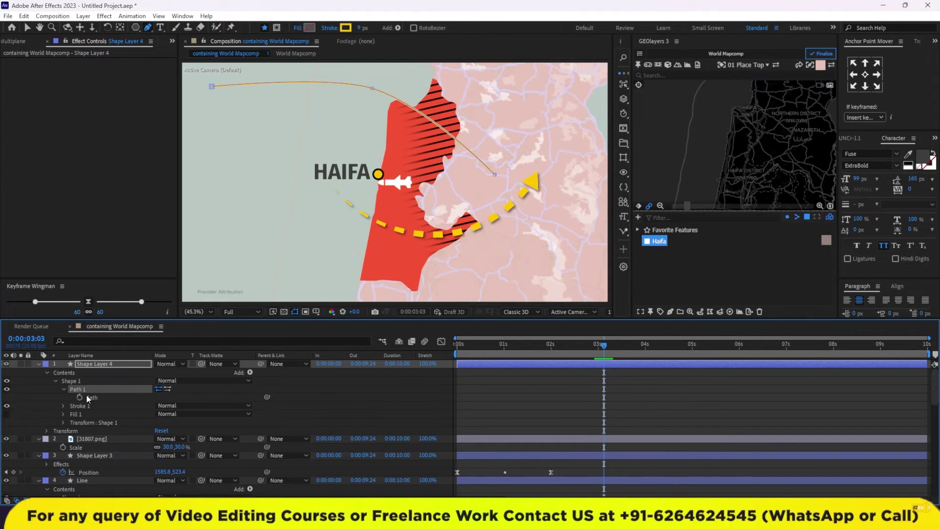
# Step: Paste the arc path into the missile's Position so it travels the arc over about two seconds
pyautogui.click(114, 441)
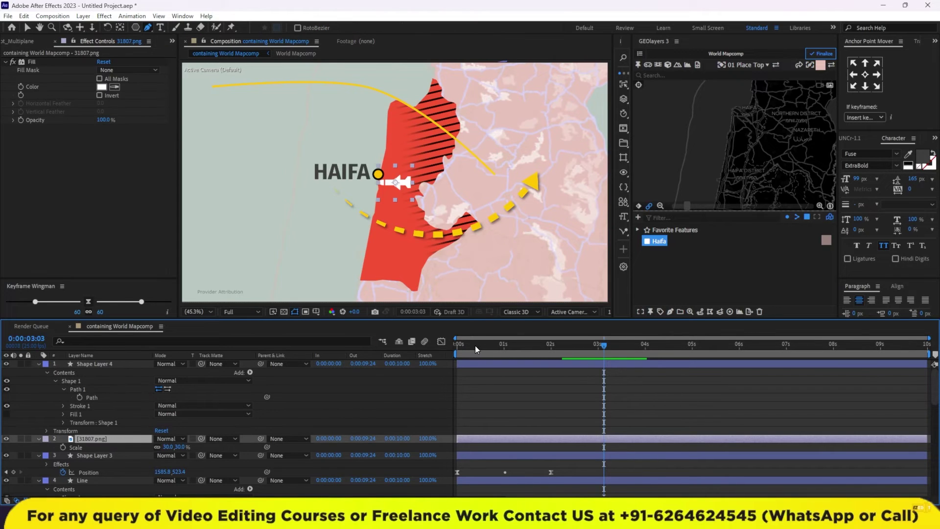
pyautogui.moveTo(475, 345); pyautogui.dragTo(456, 345)
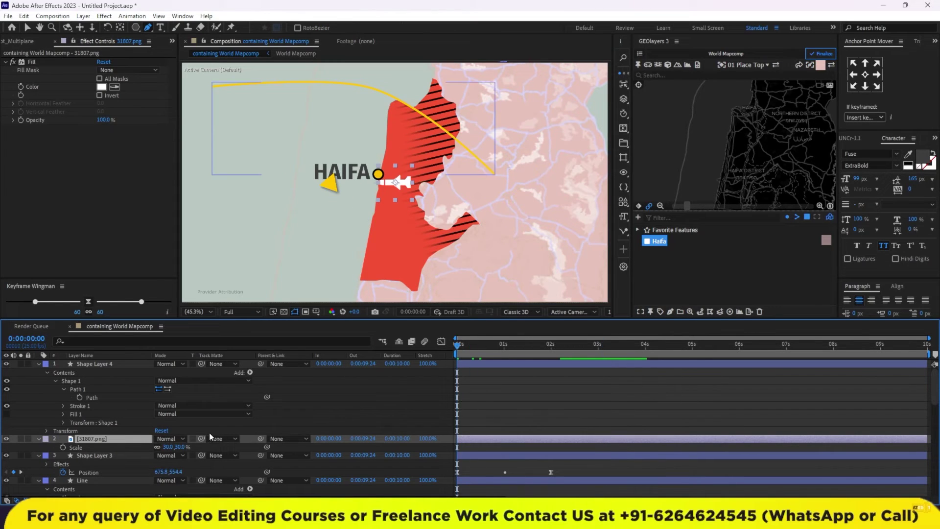
pyautogui.press('p')
pyautogui.click(81, 448)
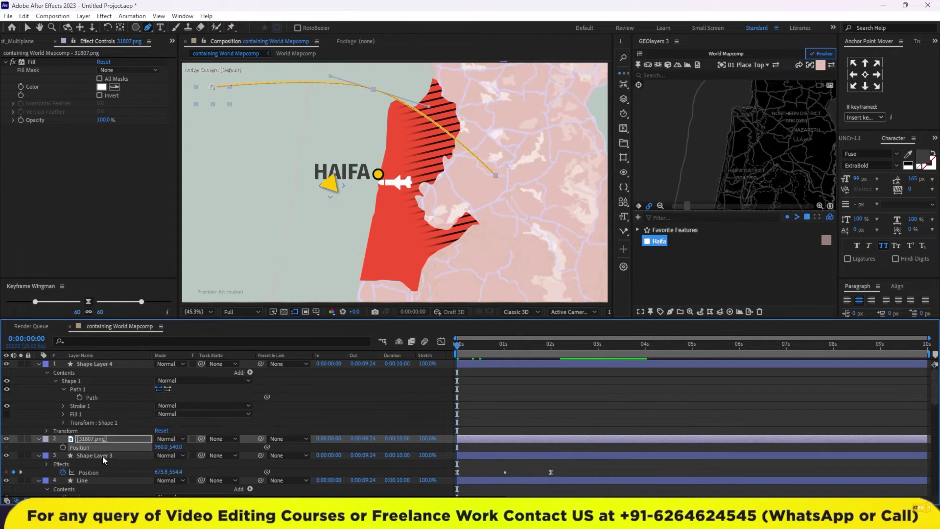
pyautogui.hotkey('ctrl', 'v')
pyautogui.click(468, 348)
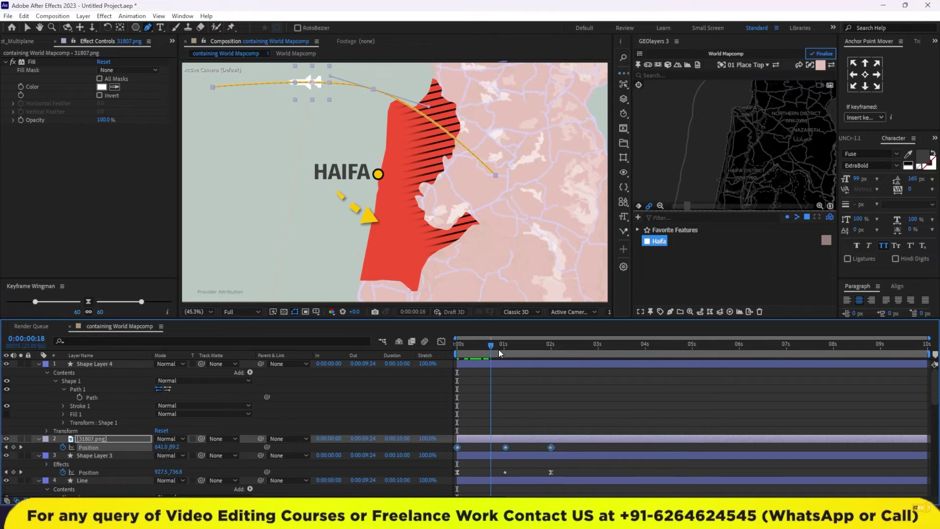
pyautogui.moveTo(468, 349); pyautogui.dragTo(560, 349)
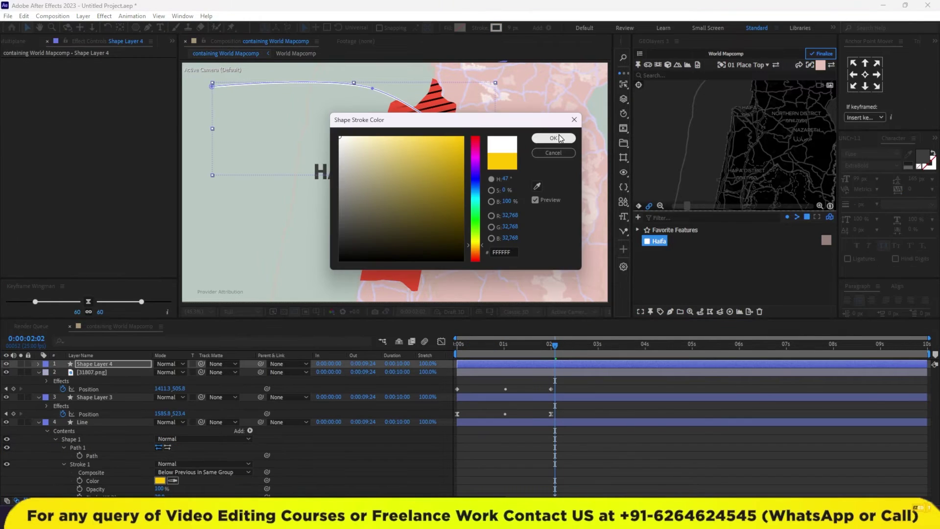
# Step: Make the arc's stroke white and add dashes with a Dash value of 17
pyautogui.click(556, 138)
pyautogui.click(39, 365)
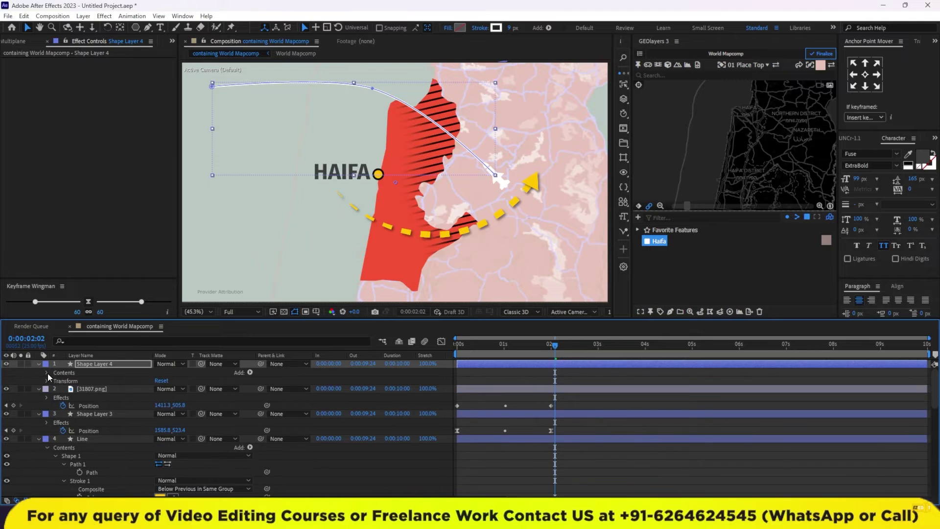
pyautogui.click(47, 372)
pyautogui.click(55, 381)
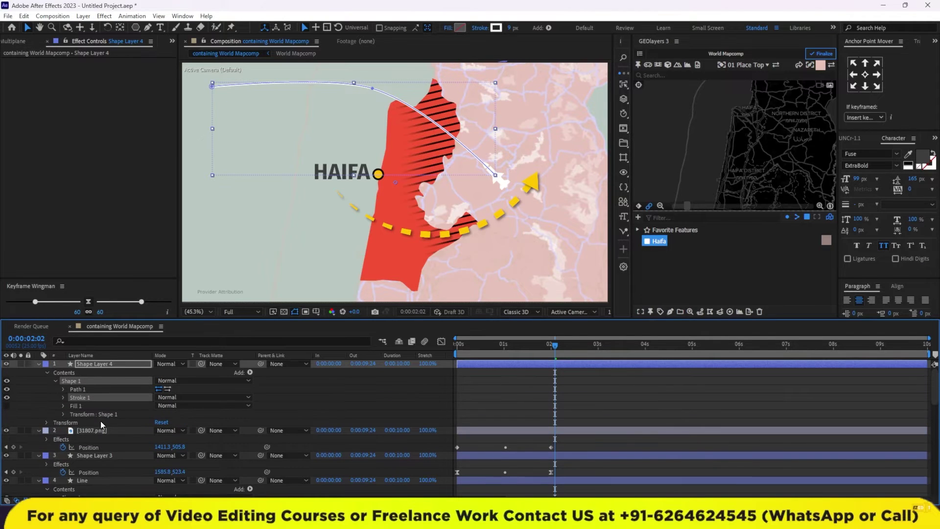
pyautogui.click(64, 397)
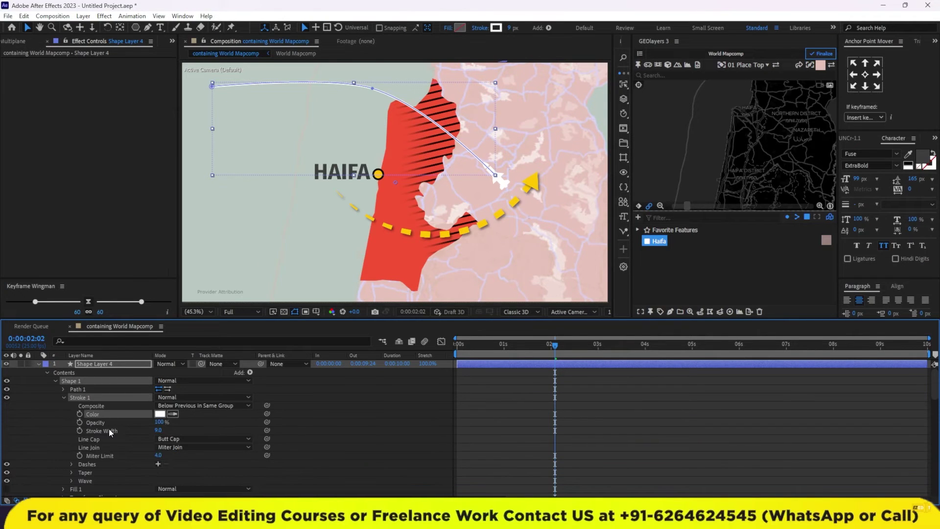
pyautogui.click(159, 465)
pyautogui.moveTo(159, 472); pyautogui.dragTo(163, 472)
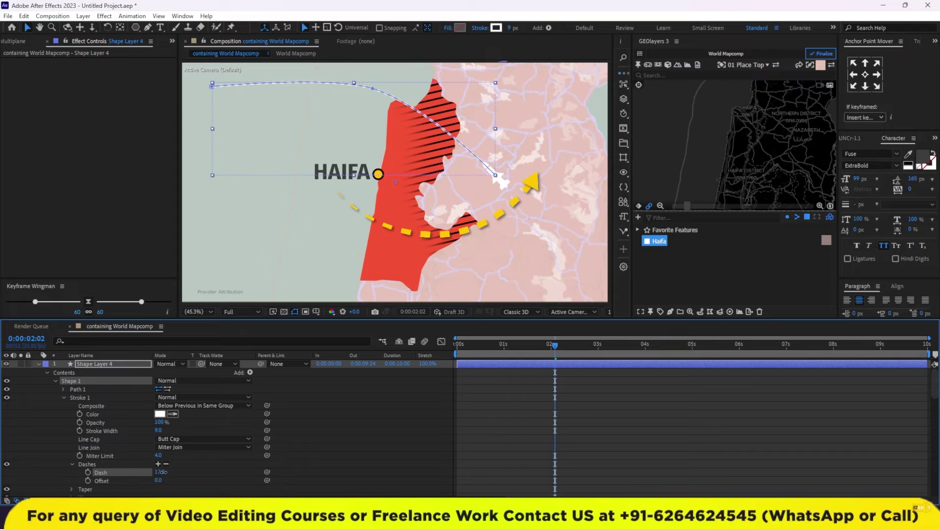
pyautogui.click(514, 471)
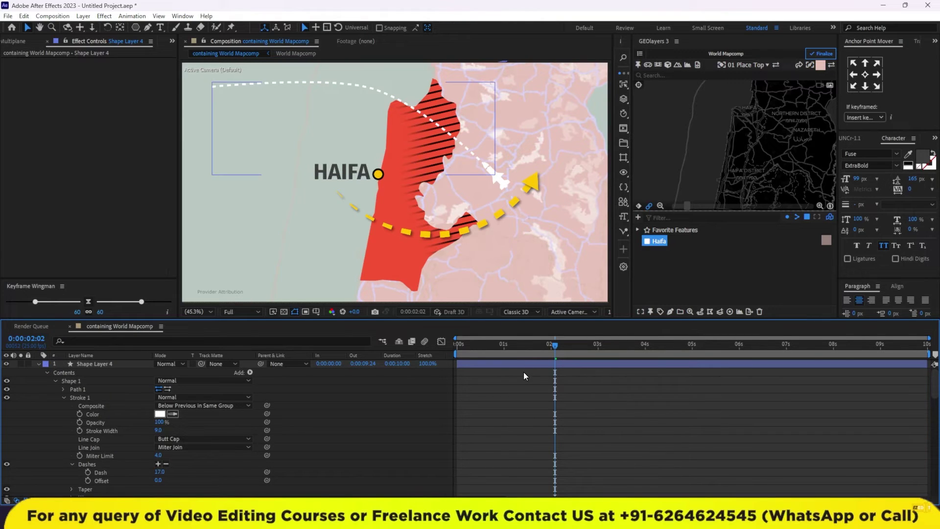
# Step: Rename Shape Layer 4 to 'dash'
pyautogui.click(37, 363)
pyautogui.rightClick(94, 365)
pyautogui.click(122, 337)
pyautogui.write('das')
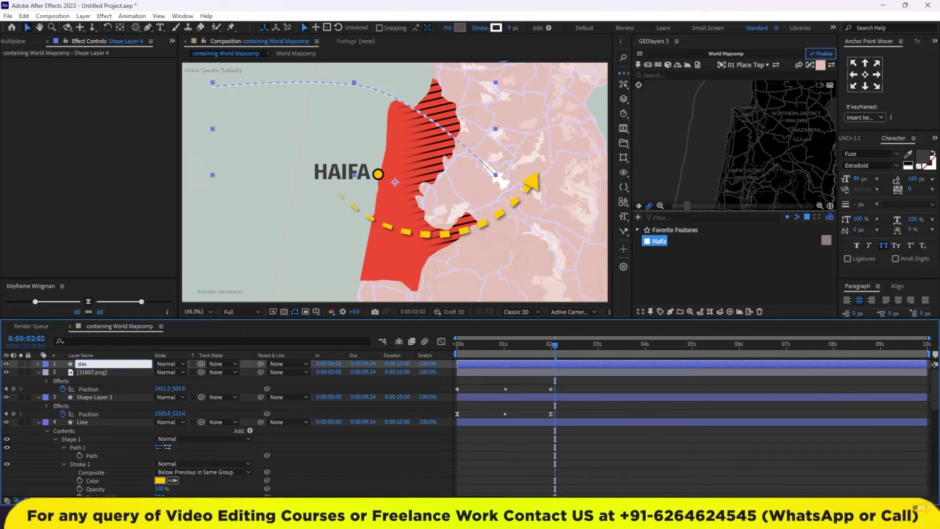
pyautogui.write('h')
pyautogui.press('Return')
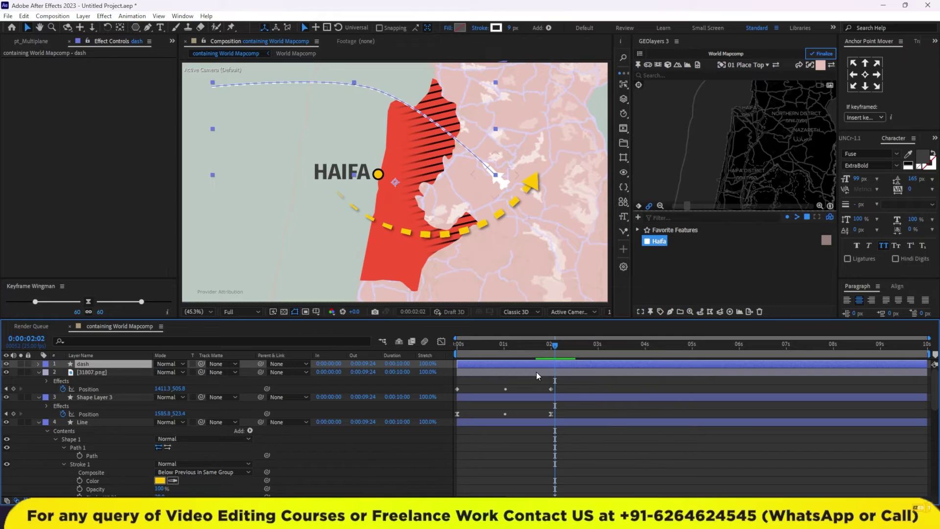
# Step: Set the missile layer's Auto-Orient to Orient Along Path
pyautogui.click(541, 373)
pyautogui.rightClick(107, 369)
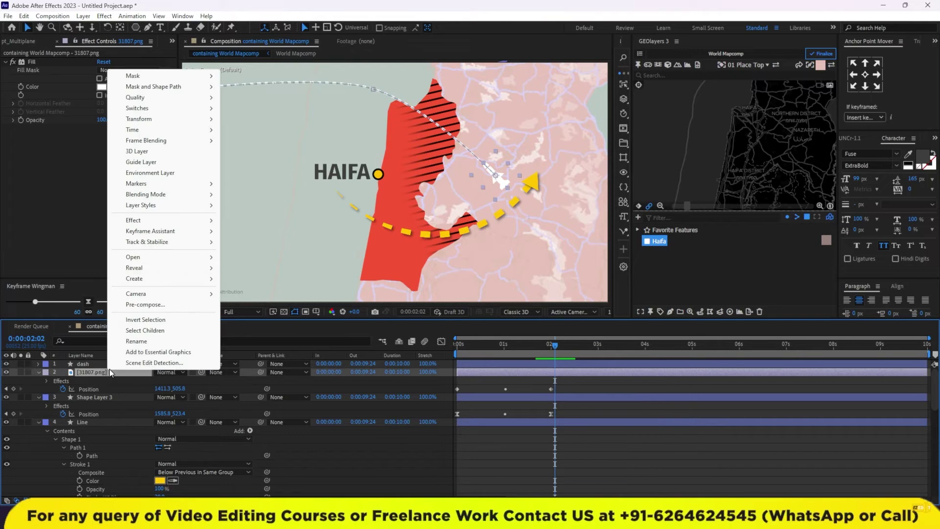
pyautogui.moveTo(147, 119)
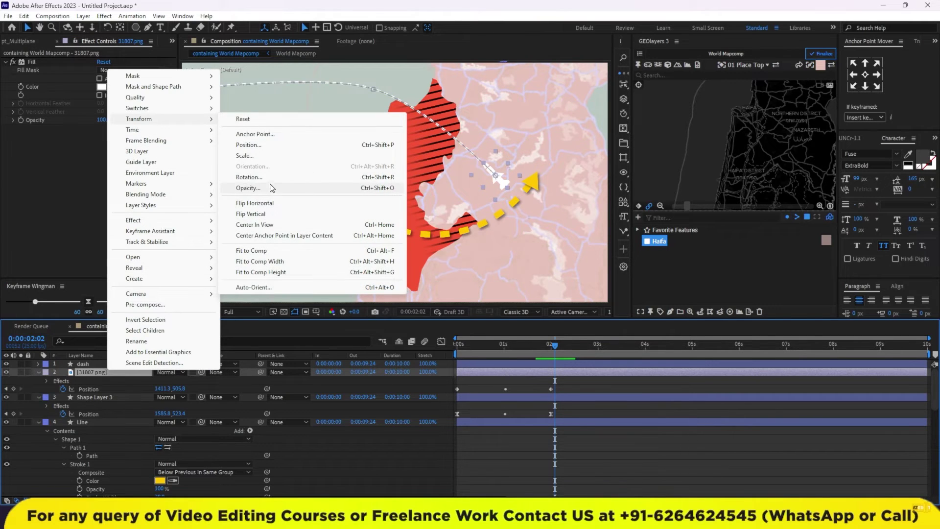
pyautogui.click(267, 287)
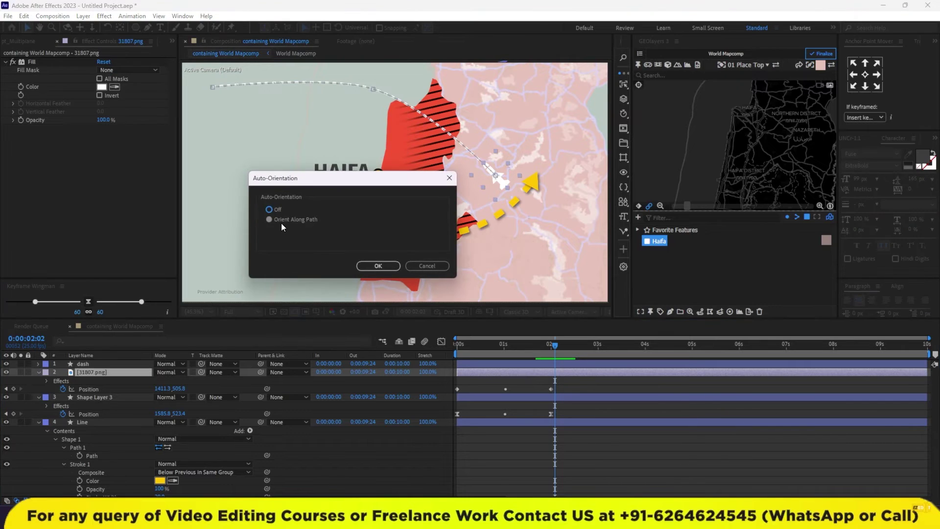
pyautogui.click(378, 266)
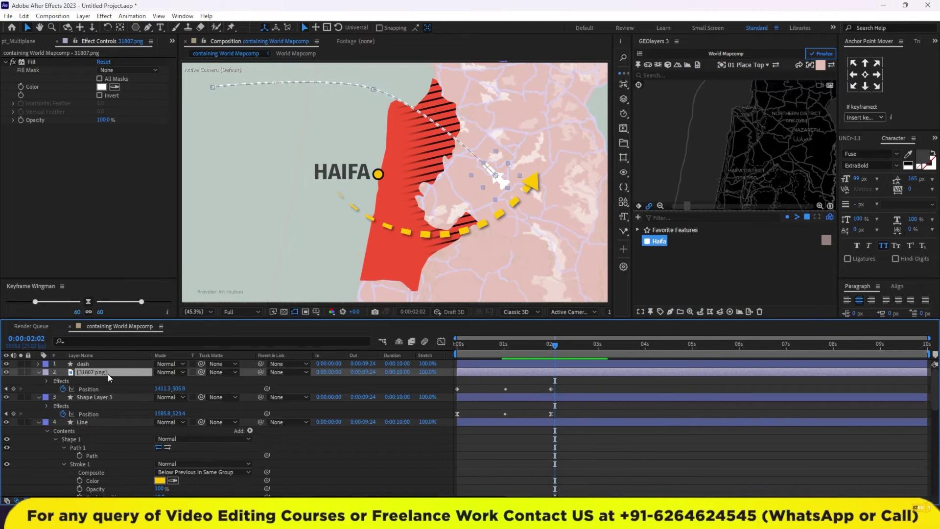
# Step: Set the missile's Rotation to 180° and preview its flight along the arc
pyautogui.press('r')
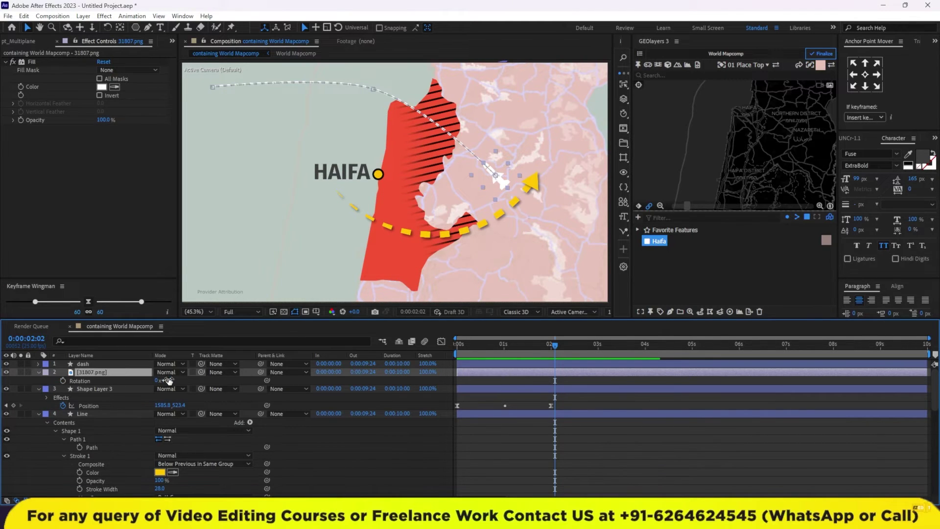
pyautogui.moveTo(175, 380); pyautogui.dragTo(311, 432)
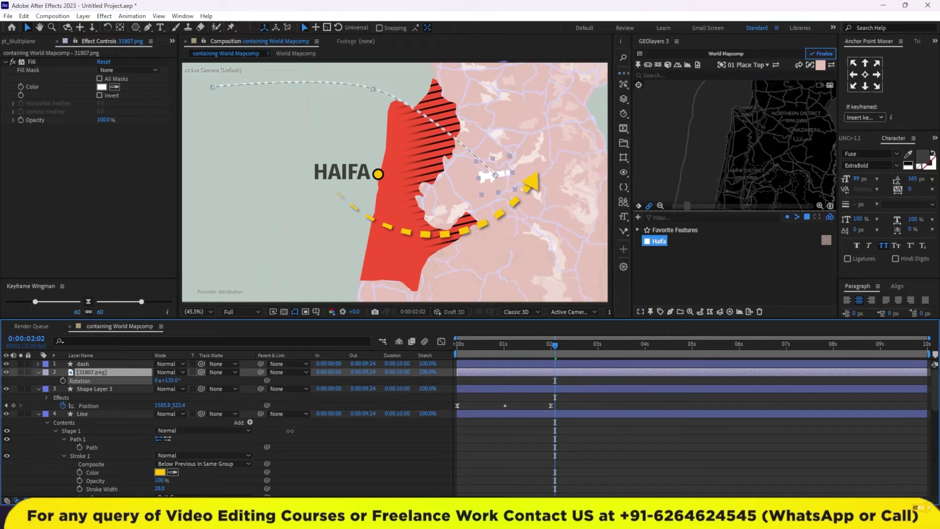
pyautogui.moveTo(310, 429); pyautogui.dragTo(306, 430)
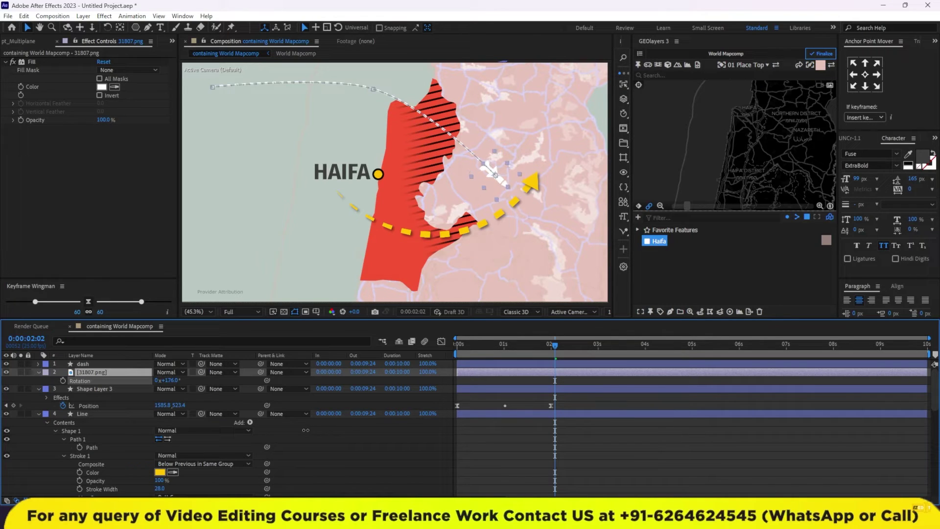
pyautogui.moveTo(555, 345); pyautogui.dragTo(375, 349)
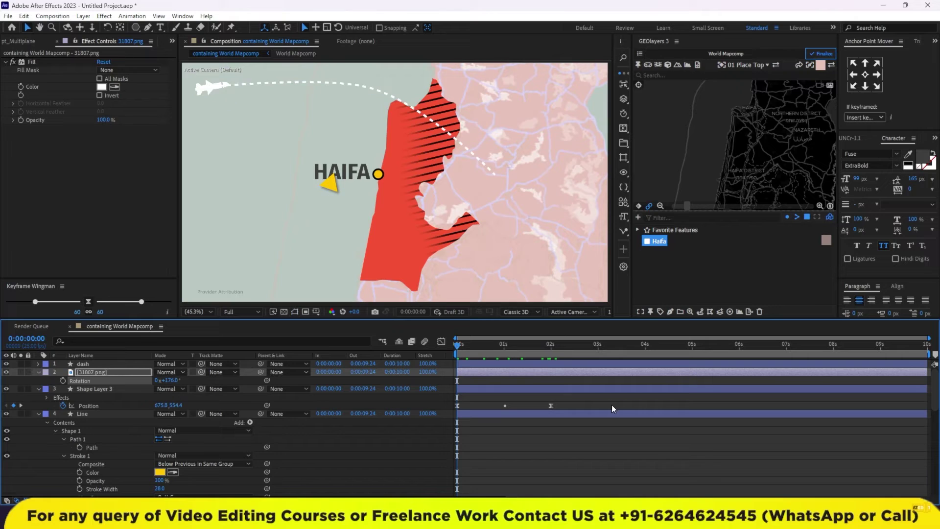
pyautogui.press('space')
pyautogui.press('space')
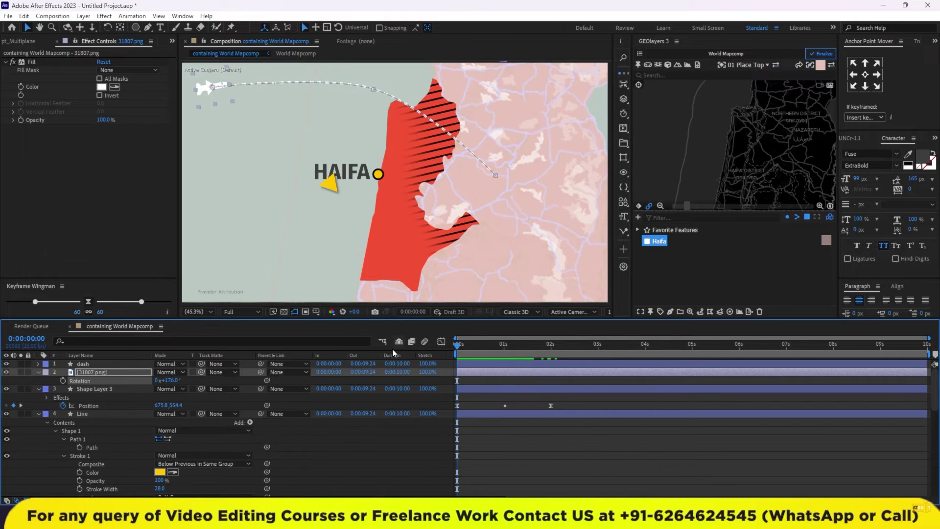
pyautogui.moveTo(172, 380); pyautogui.dragTo(175, 380)
pyautogui.press('space')
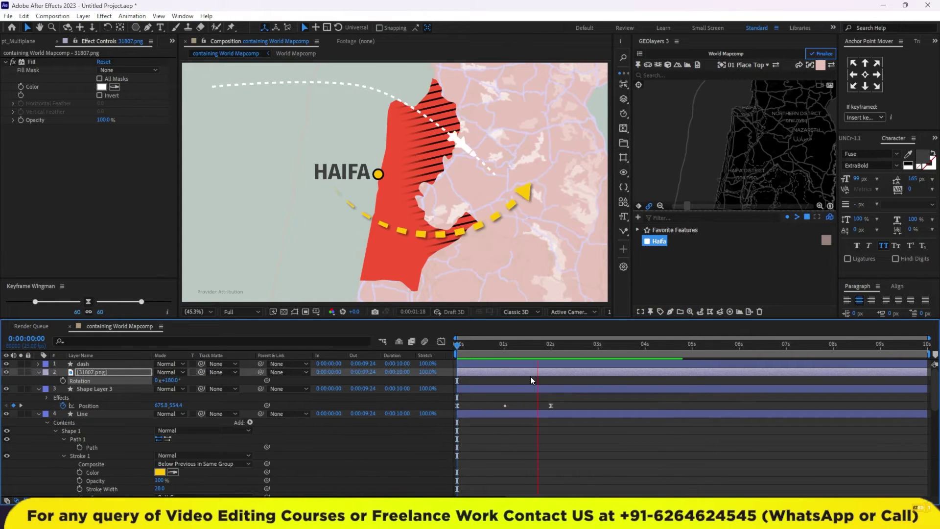
pyautogui.click(518, 363)
pyautogui.press('Home')
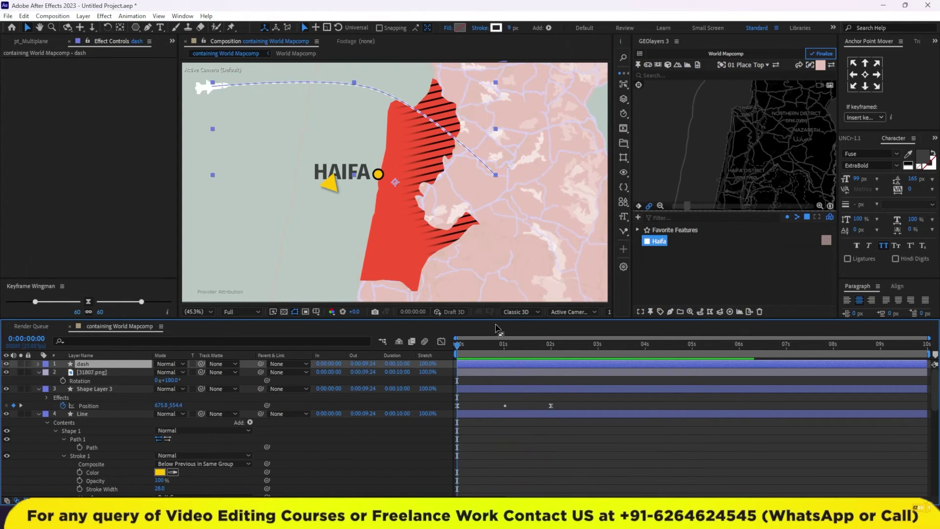
# Step: Add Trim Paths to the dash layer, keyframing End from 0% at start to 100% at two seconds
pyautogui.click(548, 28)
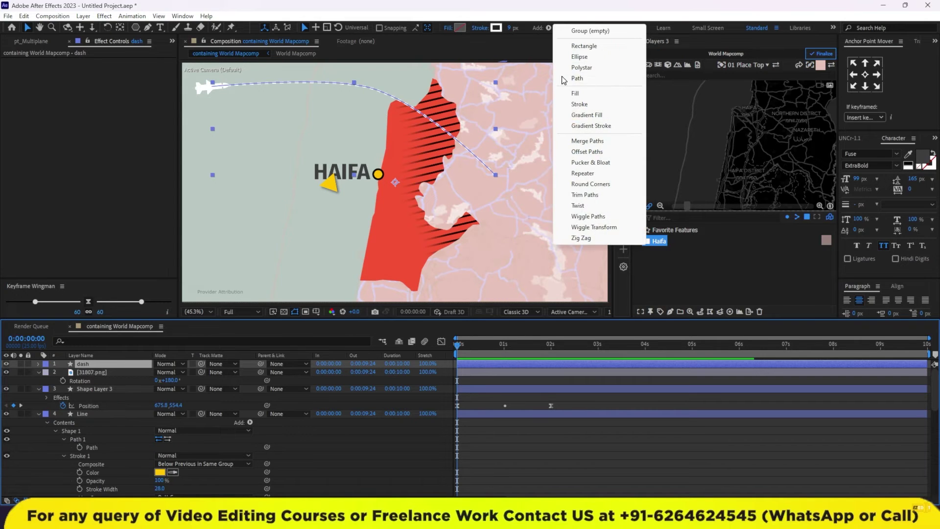
pyautogui.click(599, 196)
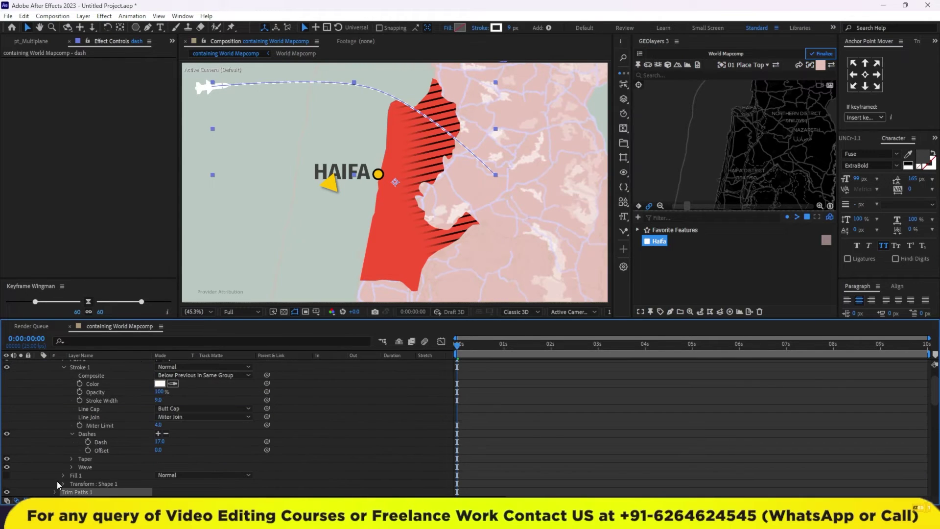
pyautogui.scroll(3, 106, 396)
pyautogui.click(55, 380)
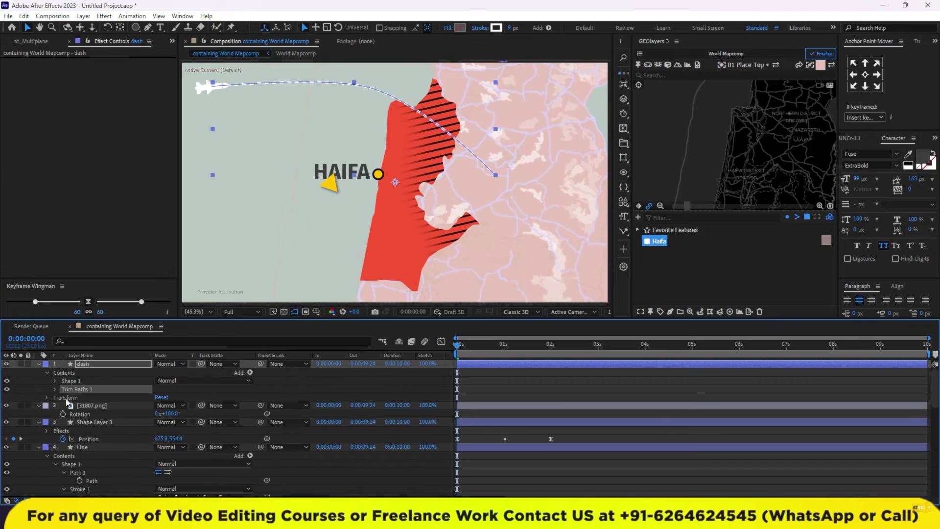
pyautogui.click(54, 390)
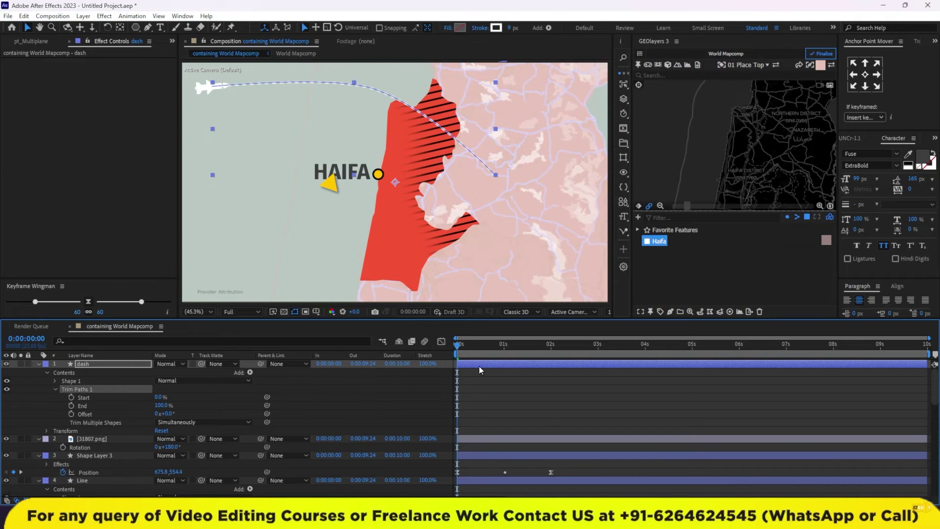
pyautogui.click(72, 406)
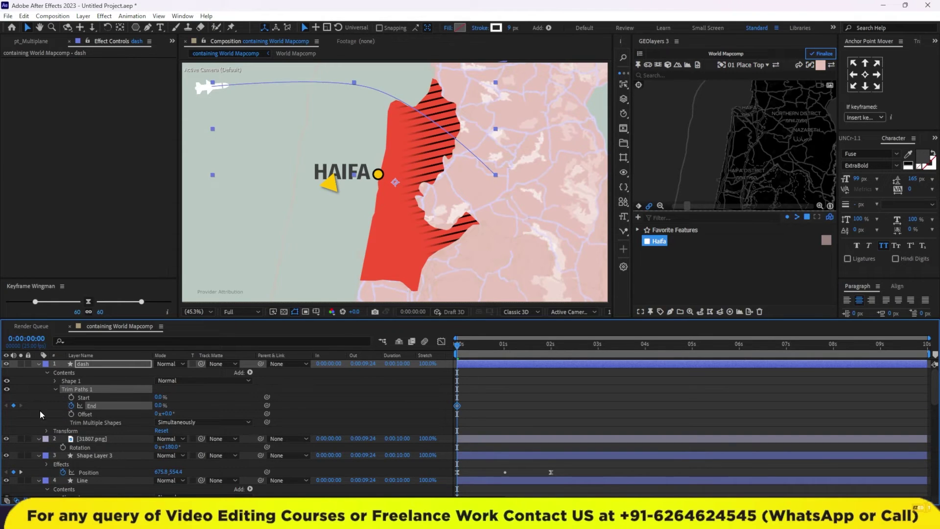
pyautogui.moveTo(501, 349)
pyautogui.mouseDown()
pyautogui.moveTo(564, 356)
pyautogui.moveTo(554, 357)
pyautogui.mouseUp()
pyautogui.moveTo(158, 406); pyautogui.dragTo(378, 406)
# Step: Preview the dashed line drawing on from the first frame
pyautogui.press('Home')
pyautogui.press('space')
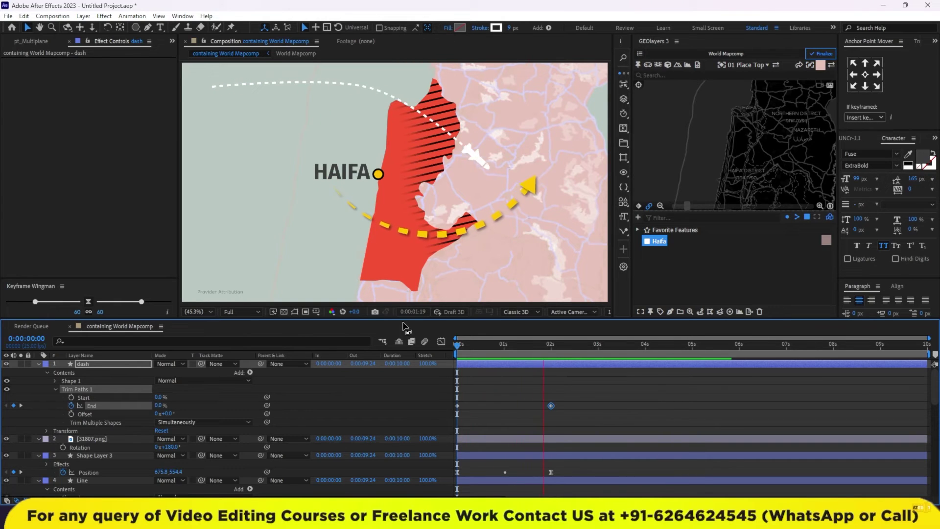
pyautogui.press('space')
pyautogui.click(535, 386)
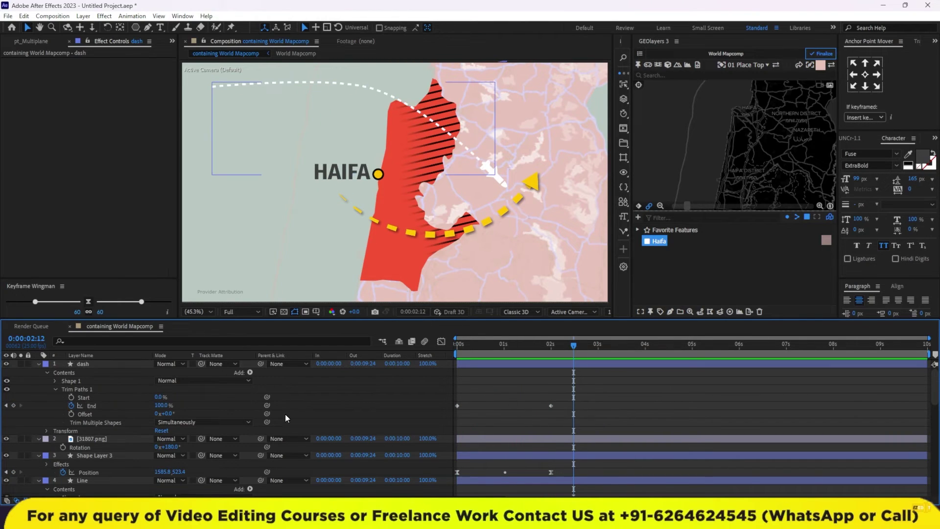
pyautogui.click(90, 440)
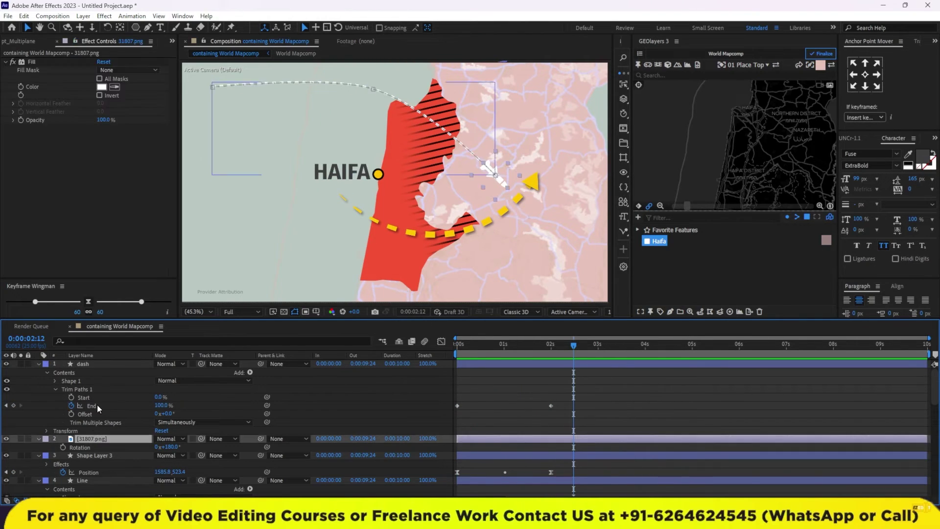
# Step: Duplicate the dash and missile layers and nudge the copies down and to the left
pyautogui.keyDown('ctrl'); pyautogui.click(97, 365); pyautogui.keyUp('ctrl')
pyautogui.hotkey('ctrl', 'd')
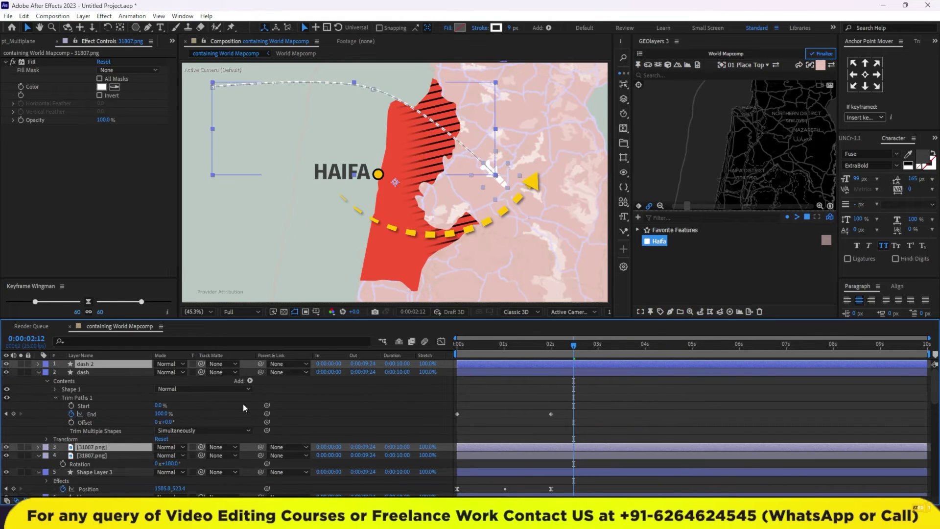
pyautogui.hotkey('ctrl', ']')
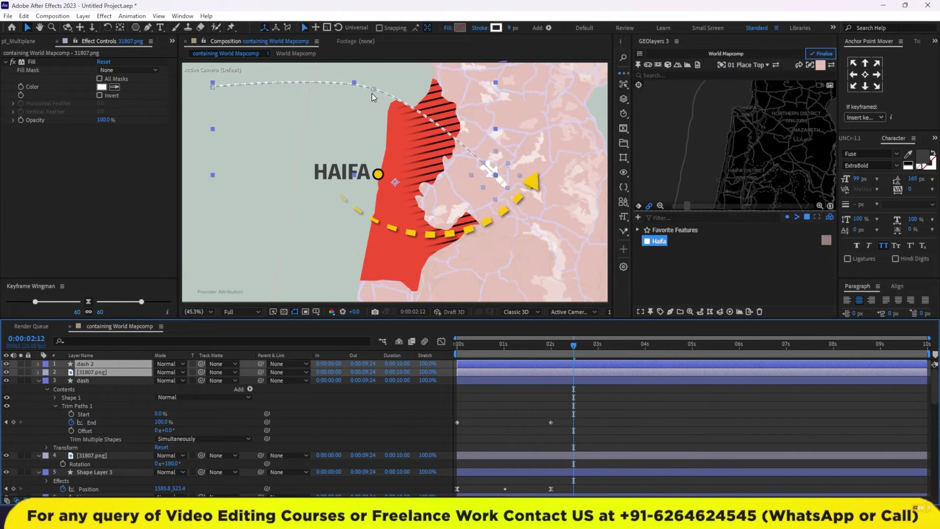
pyautogui.moveTo(373, 91); pyautogui.dragTo(375, 106)
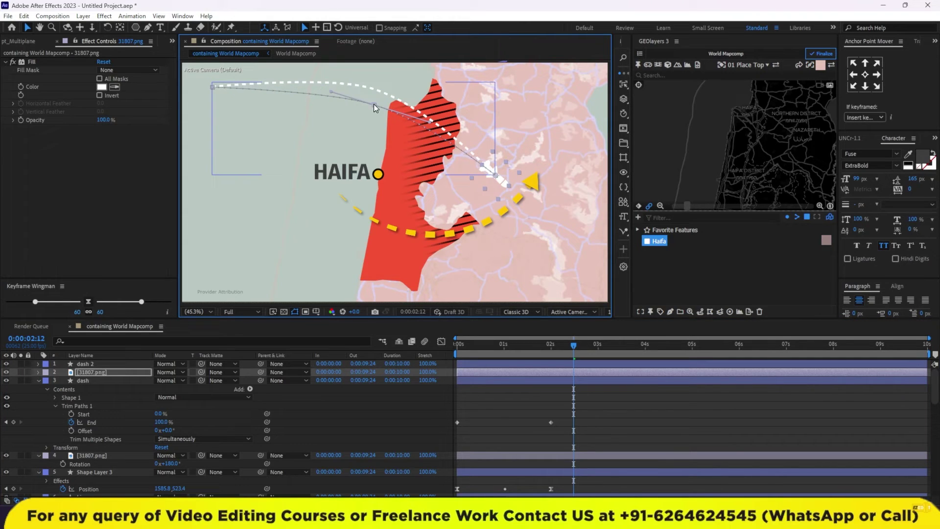
pyautogui.hotkey('ctrl', 'z')
pyautogui.hotkey('shift', 'Down')
pyautogui.hotkey('shift', 'Down')
pyautogui.hotkey('shift', 'Down')
pyautogui.hotkey('shift', 'Down')
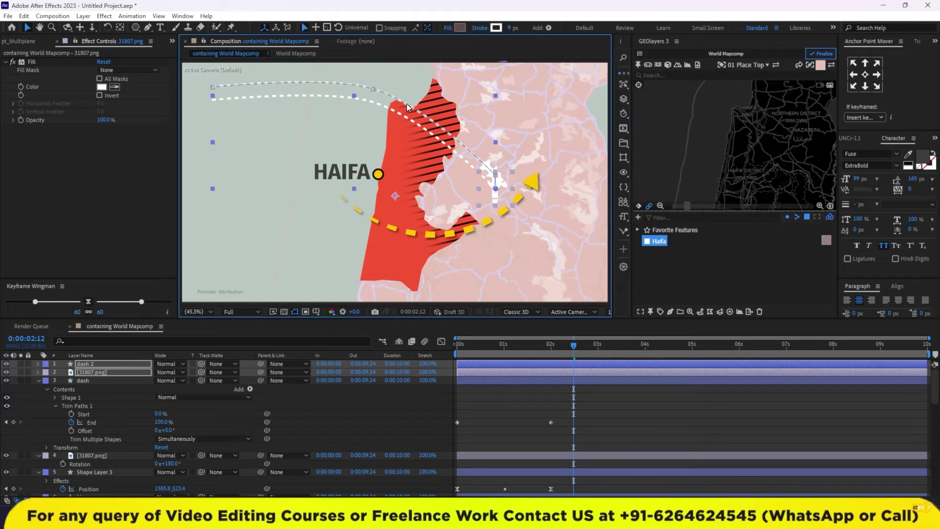
pyautogui.hotkey('shift', 'Left')
pyautogui.hotkey('shift', 'Left')
pyautogui.hotkey('shift', 'Down')
pyautogui.hotkey('shift', 'Down')
pyautogui.hotkey('shift', 'Left')
pyautogui.hotkey('shift', 'Left')
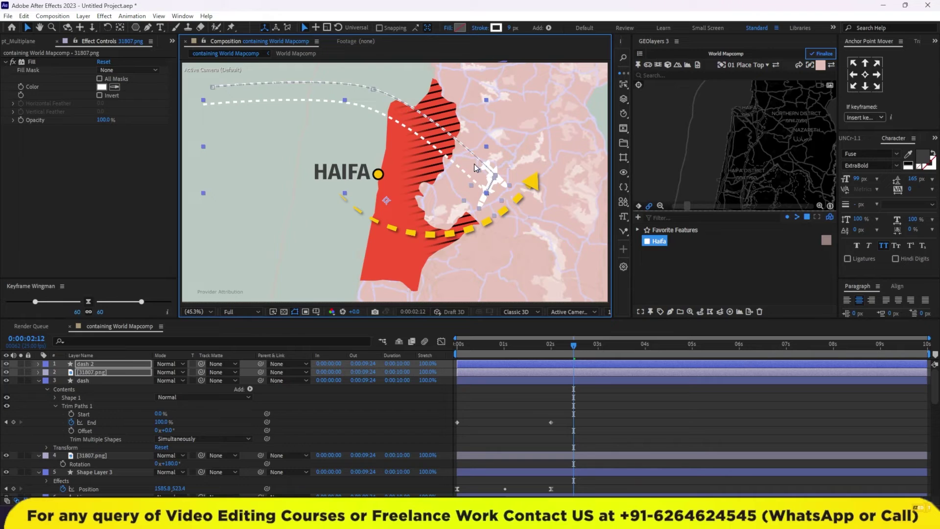
# Step: Delete the missile's extra Position keyframe at 2:12 and preview the flight
pyautogui.press('u')
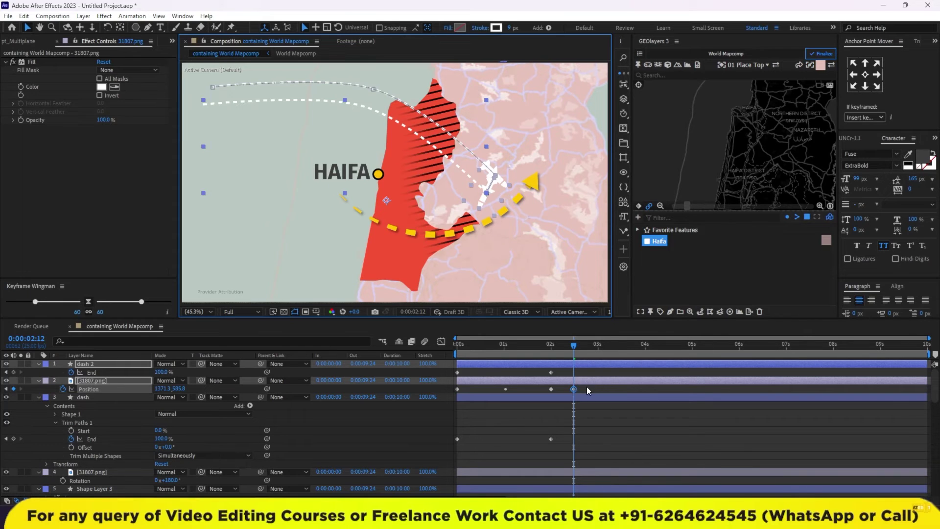
pyautogui.click(573, 389)
pyautogui.press('Delete')
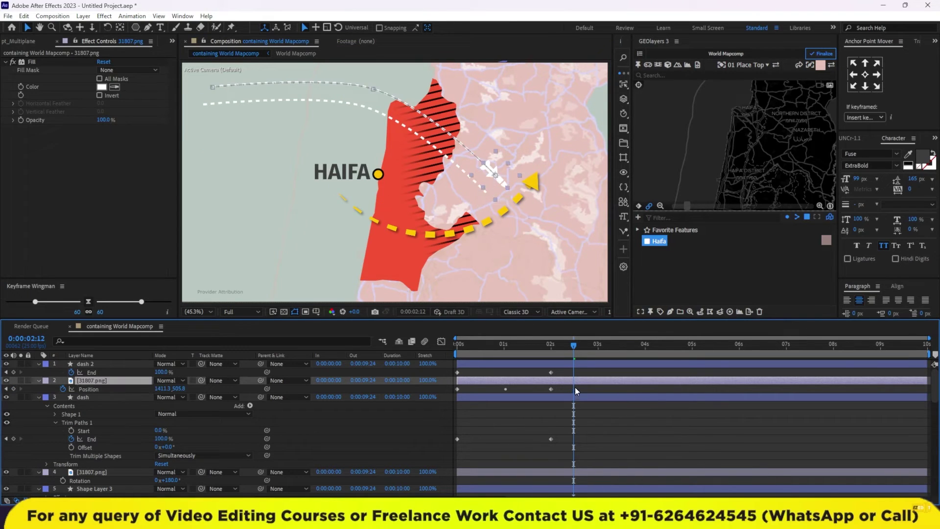
pyautogui.moveTo(573, 346); pyautogui.dragTo(401, 349)
pyautogui.press('space')
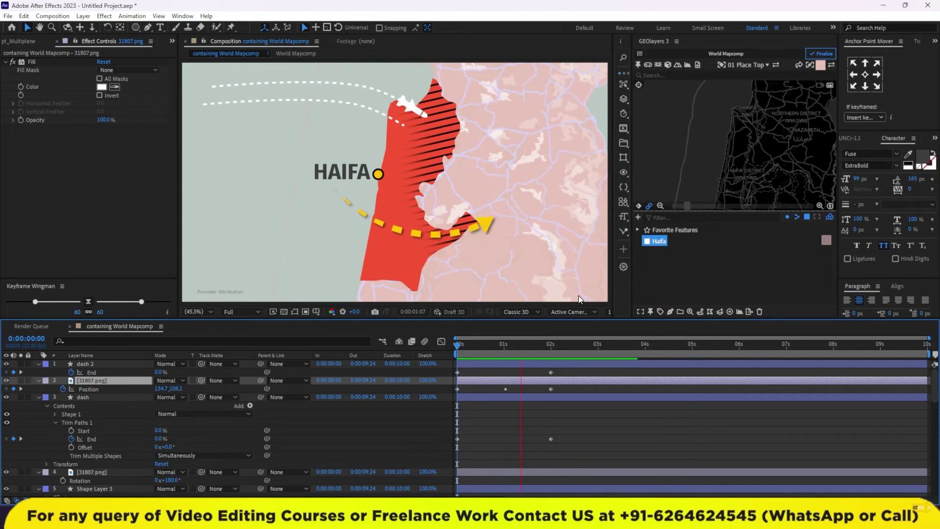
pyautogui.press('space')
pyautogui.click(552, 381)
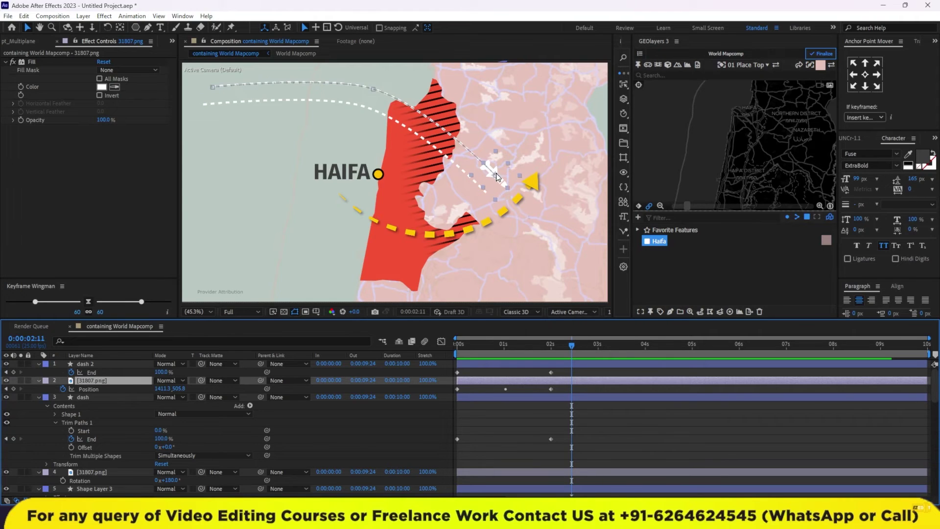
pyautogui.click(546, 354)
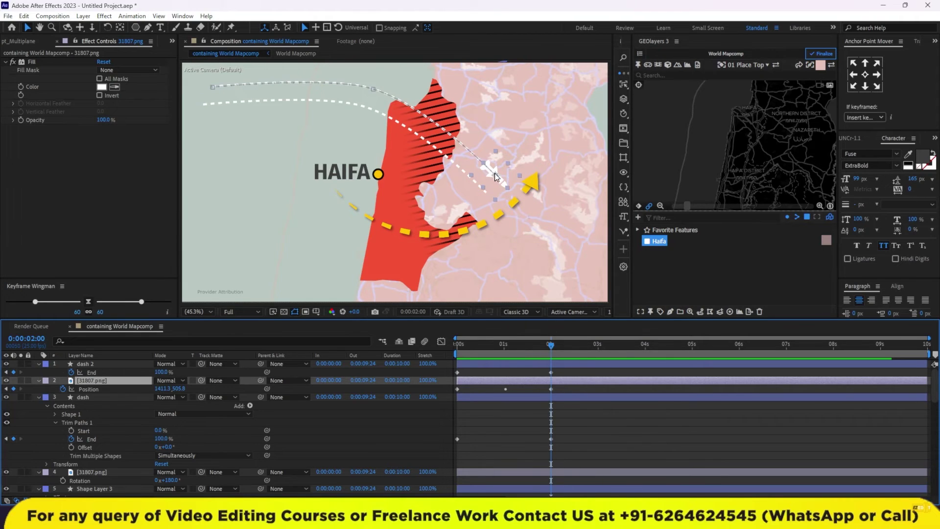
# Step: Lower the duplicate missile's motion-path points onto its dashed trail and preview both flights
pyautogui.moveTo(495, 172); pyautogui.dragTo(487, 197)
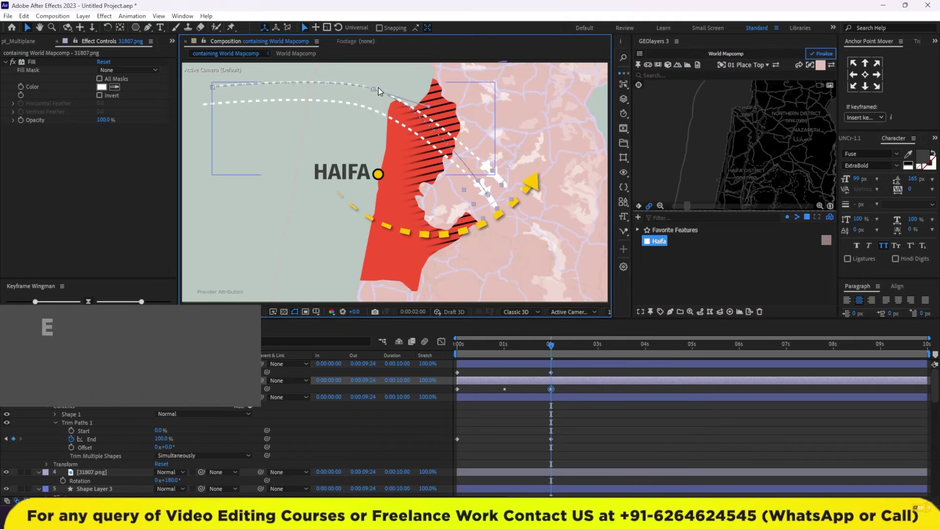
pyautogui.moveTo(374, 89); pyautogui.dragTo(370, 106)
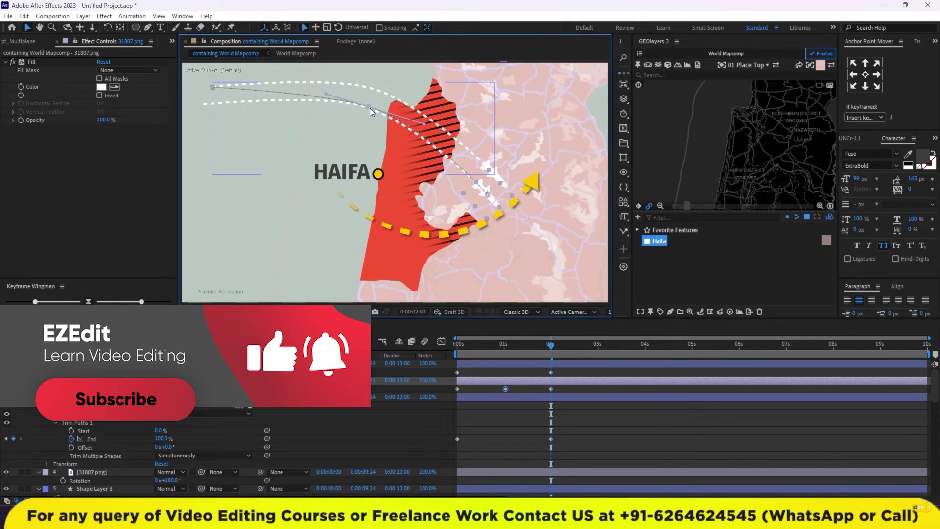
pyautogui.moveTo(213, 88); pyautogui.dragTo(206, 105)
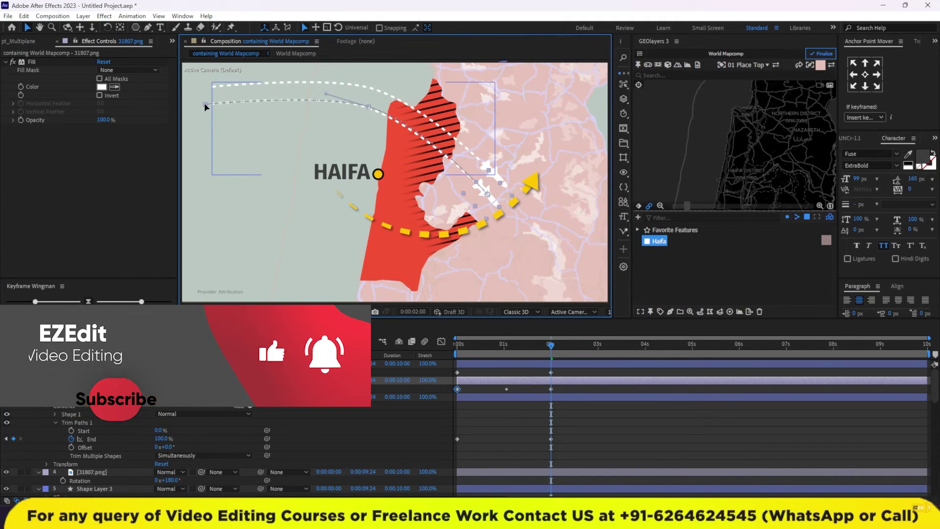
pyautogui.moveTo(551, 345); pyautogui.dragTo(468, 344)
pyautogui.press('space')
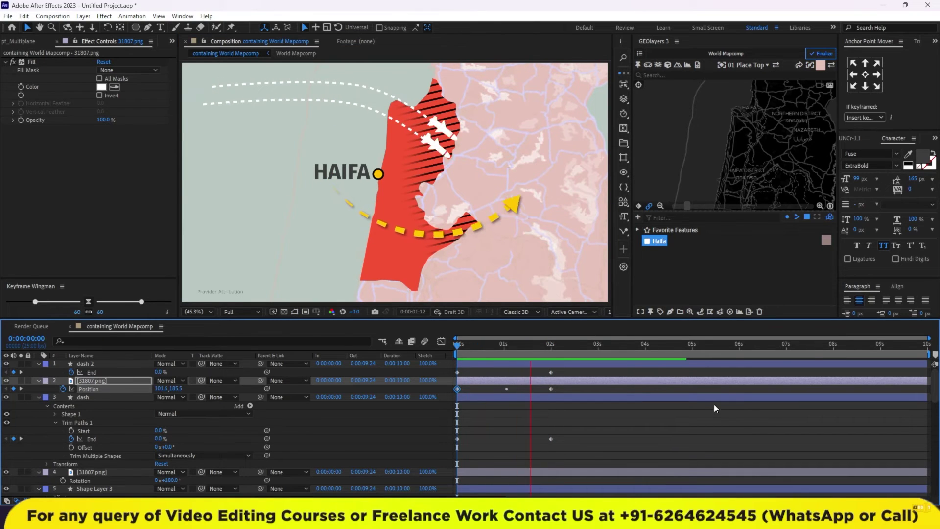
pyautogui.press('space')
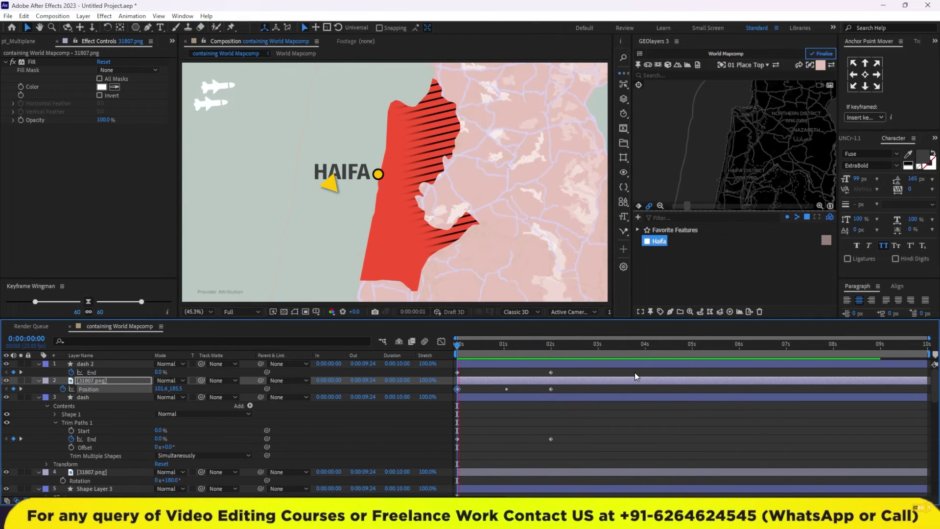
pyautogui.press('space')
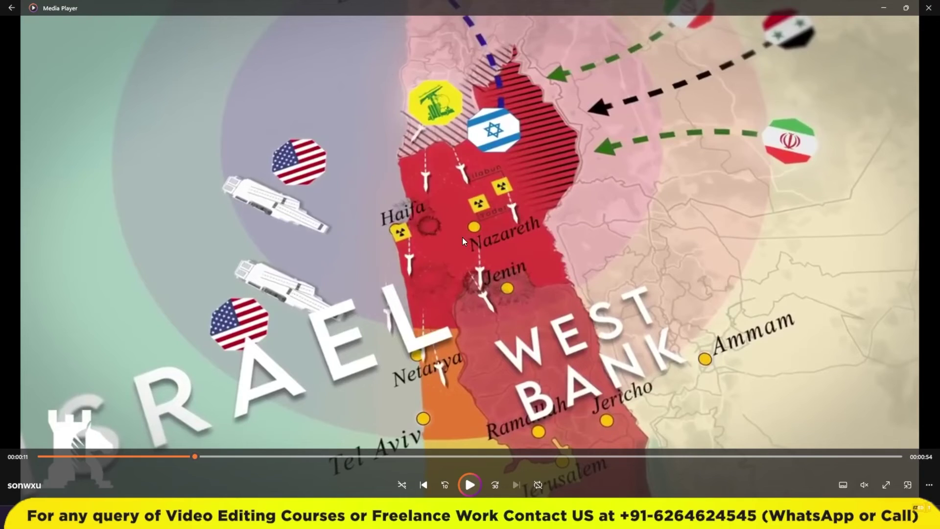
# Step: Play the reference missile map video in Media Player and pause it at about 00:00:19
pyautogui.click(471, 248)
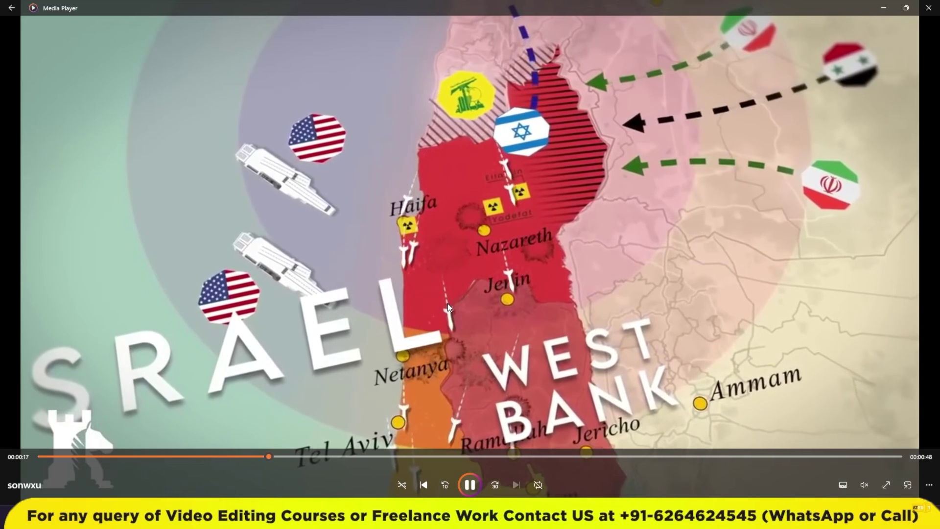
pyautogui.click(453, 352)
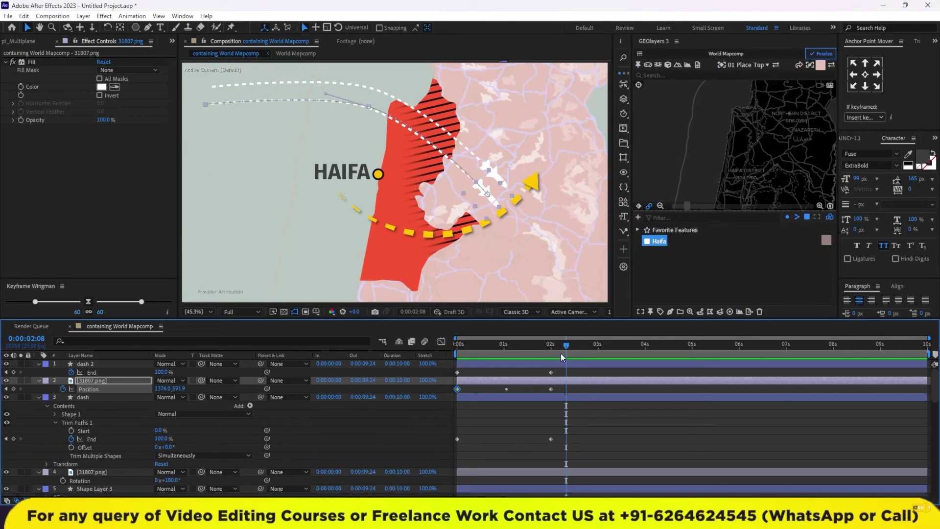
# Step: On the dash 2 trail, keyframe Trim Paths Start at 2 seconds, raised to 82%
pyautogui.moveTo(562, 354); pyautogui.dragTo(550, 350)
pyautogui.click(561, 365)
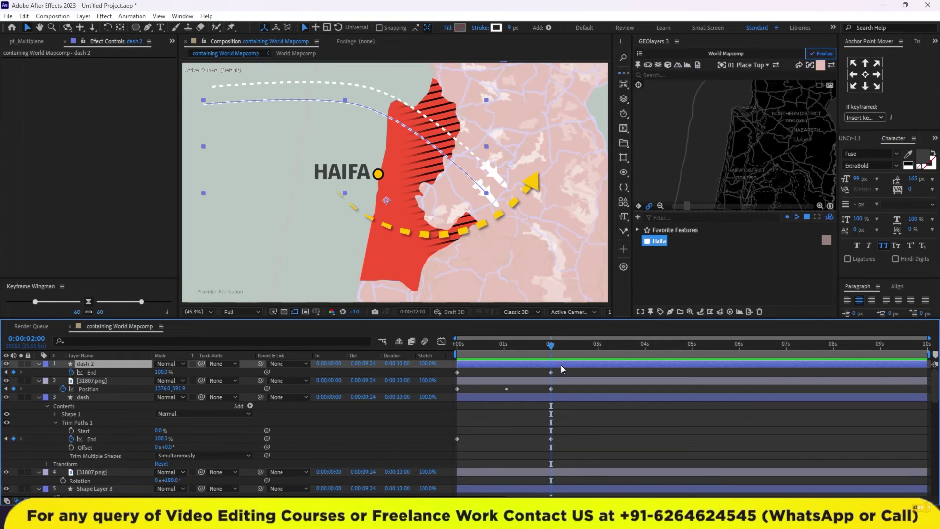
pyautogui.click(39, 363)
pyautogui.click(39, 364)
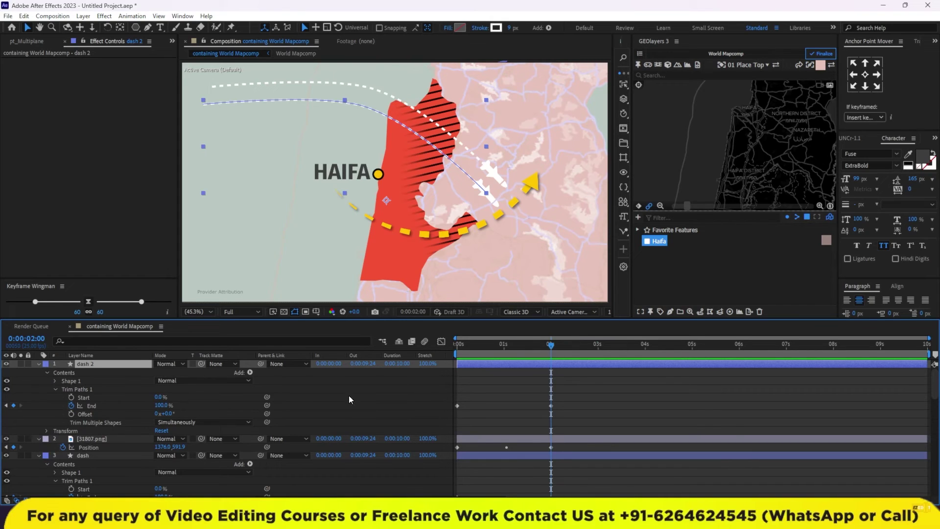
pyautogui.click(72, 397)
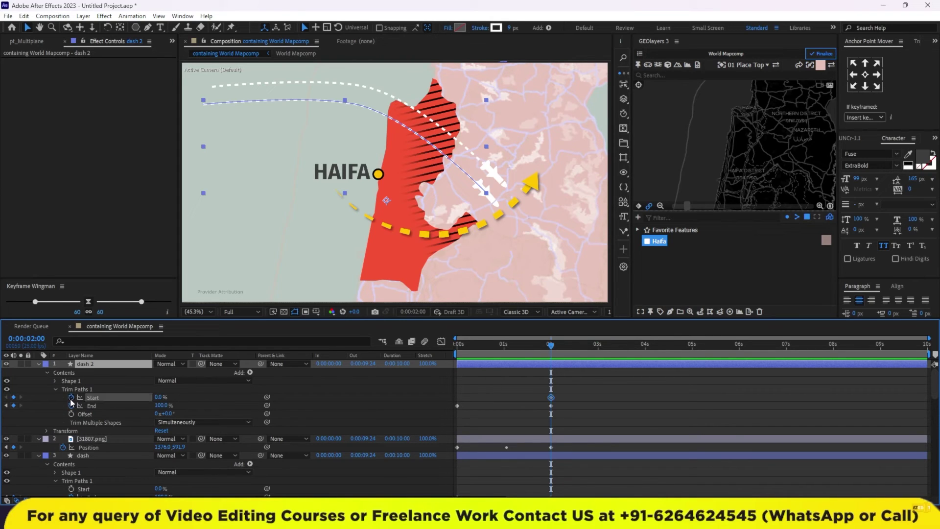
pyautogui.moveTo(158, 398); pyautogui.dragTo(201, 398)
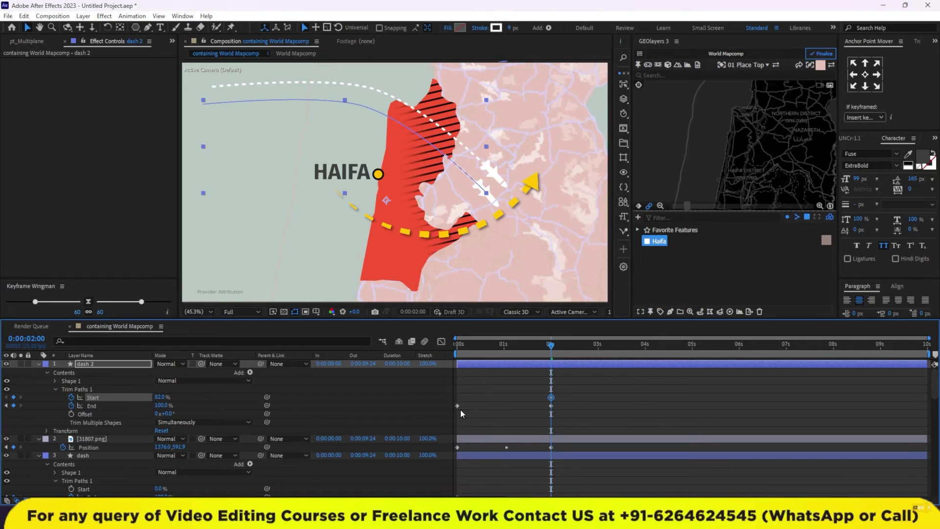
# Step: Add a 0% Trim Paths Start keyframe at the first frame and preview the trail
pyautogui.moveTo(508, 351); pyautogui.dragTo(458, 351)
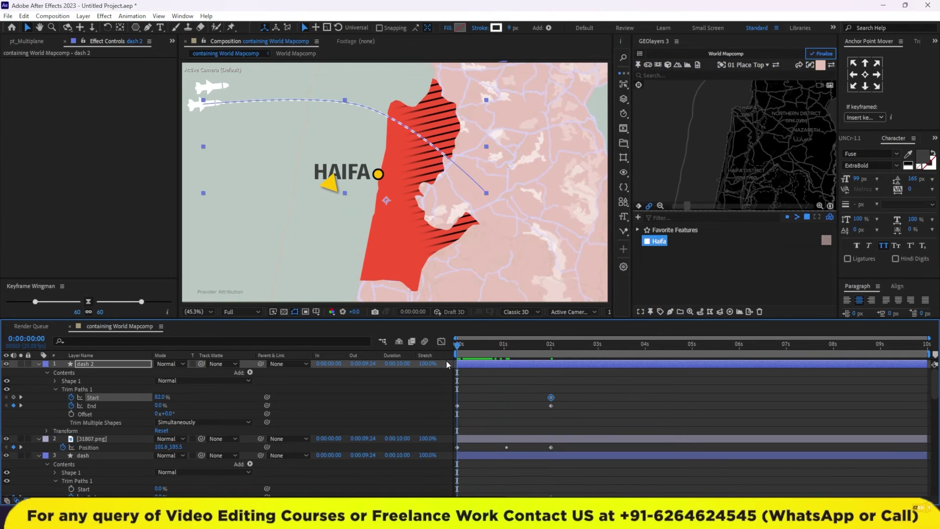
pyautogui.moveTo(160, 397); pyautogui.dragTo(151, 396)
pyautogui.press('space')
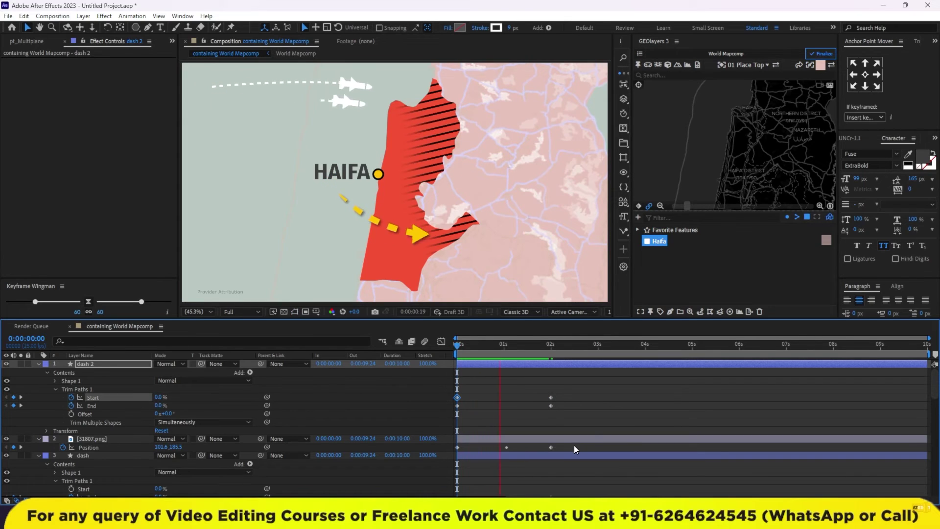
pyautogui.moveTo(546, 353); pyautogui.dragTo(454, 362)
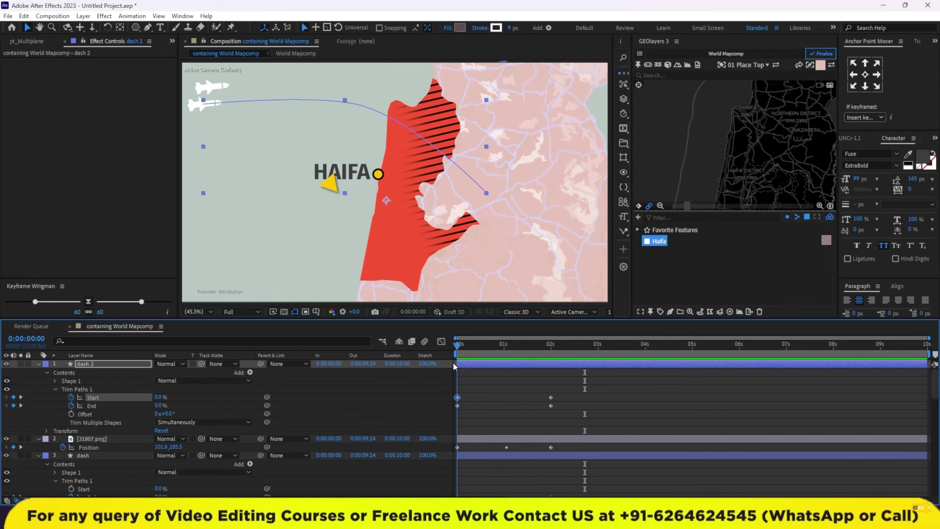
# Step: Set Trim Paths Start to about 23% at frame 7 so the tail follows the plane
pyautogui.press('pagedown')
pyautogui.press('pagedown')
pyautogui.press('pagedown')
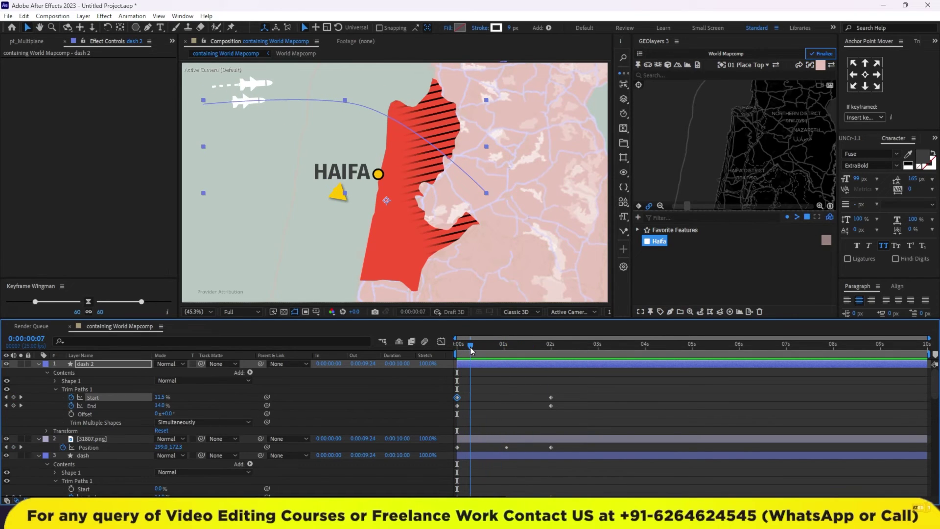
pyautogui.moveTo(159, 397); pyautogui.dragTo(163, 397)
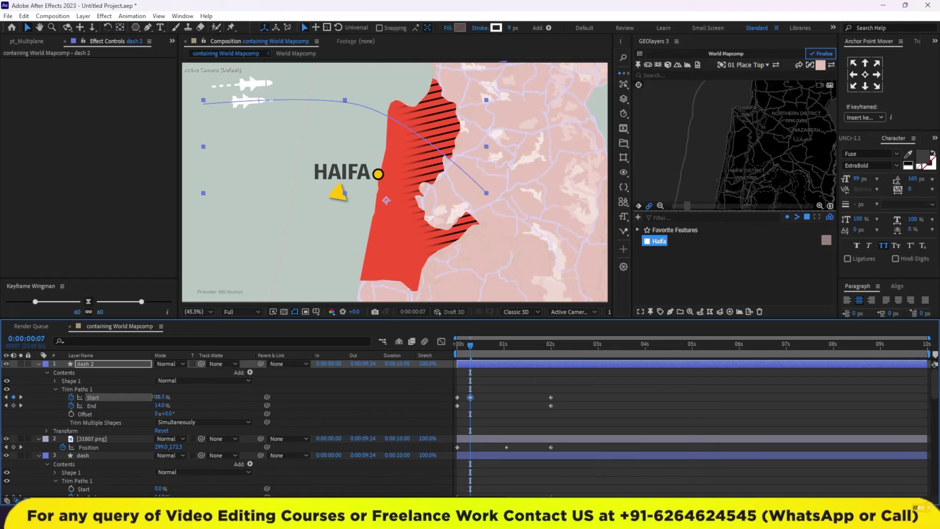
pyautogui.moveTo(469, 356); pyautogui.dragTo(457, 356)
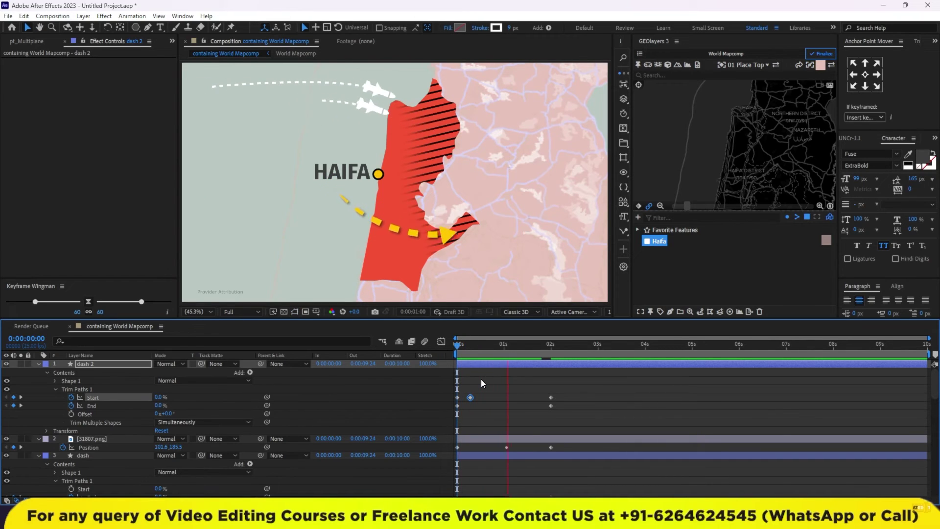
pyautogui.press('space')
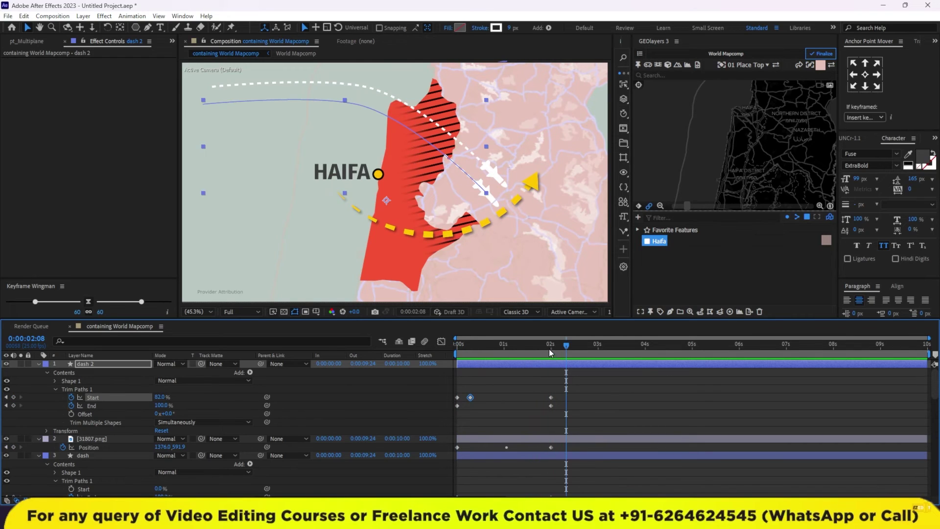
pyautogui.moveTo(549, 348); pyautogui.dragTo(492, 351)
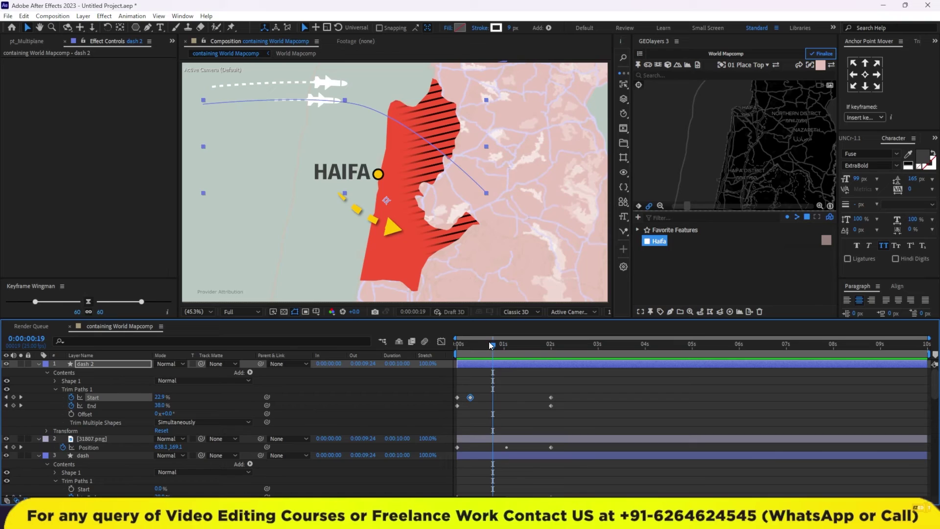
pyautogui.click(510, 365)
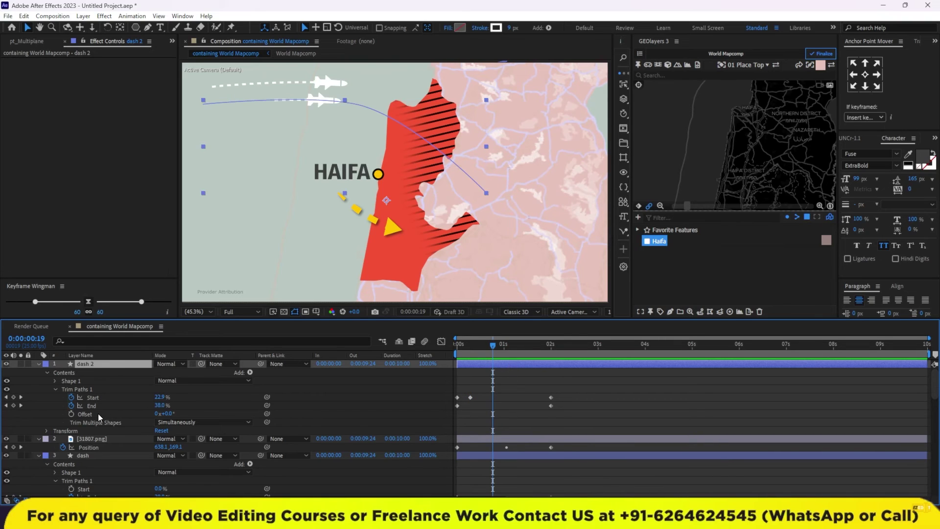
pyautogui.click(55, 381)
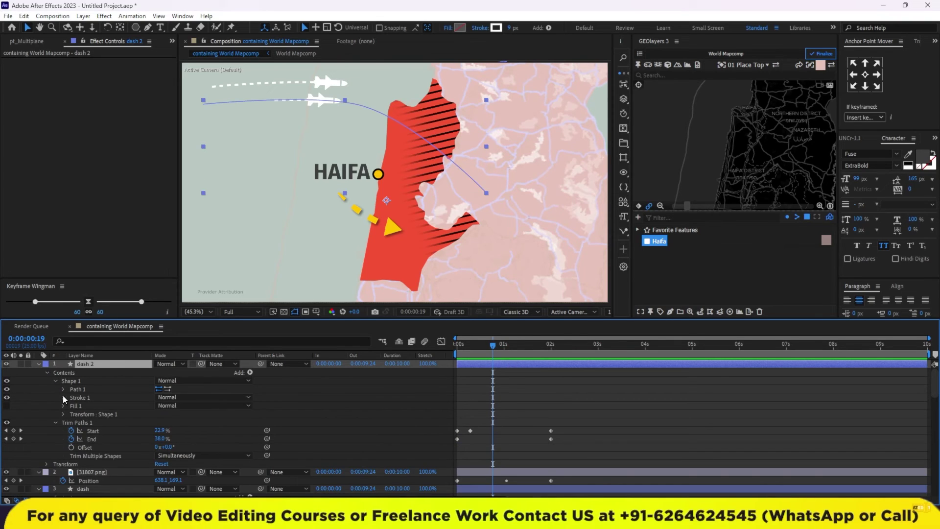
pyautogui.click(64, 398)
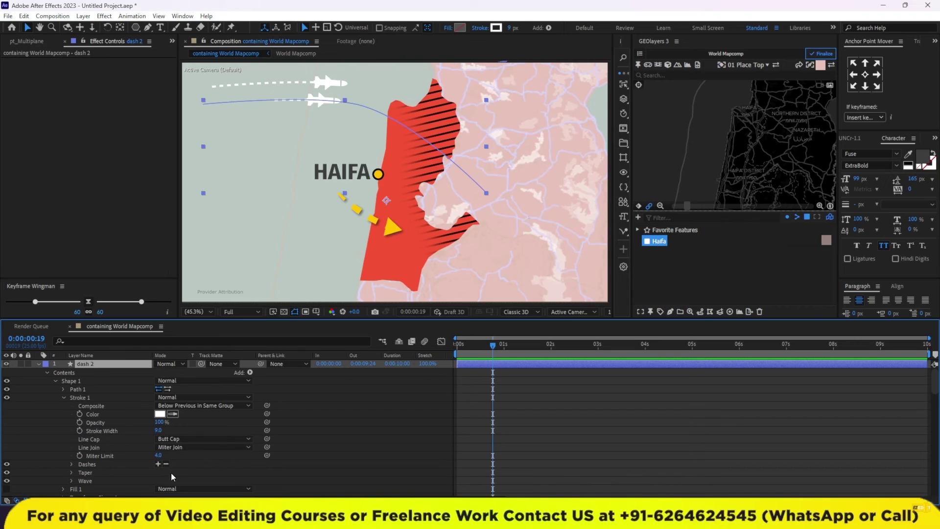
pyautogui.click(72, 473)
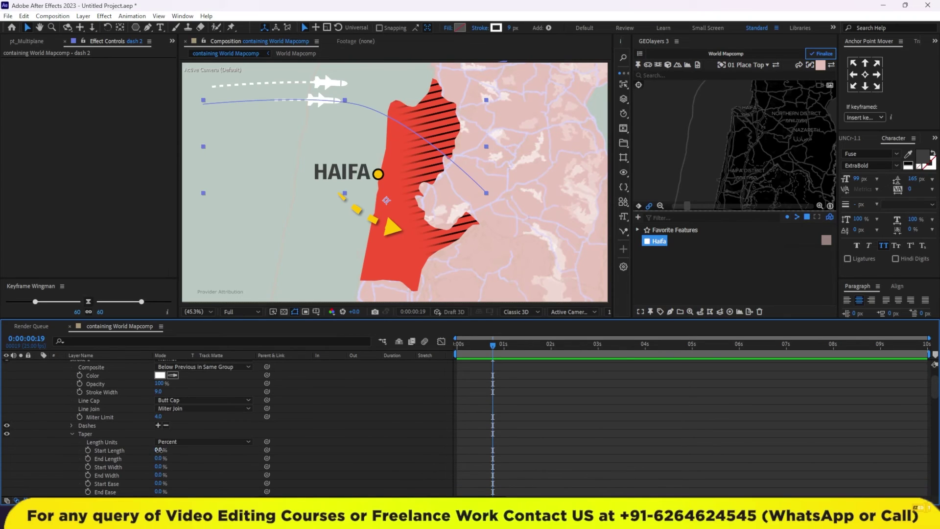
pyautogui.moveTo(157, 450); pyautogui.dragTo(163, 450)
pyautogui.click(295, 113)
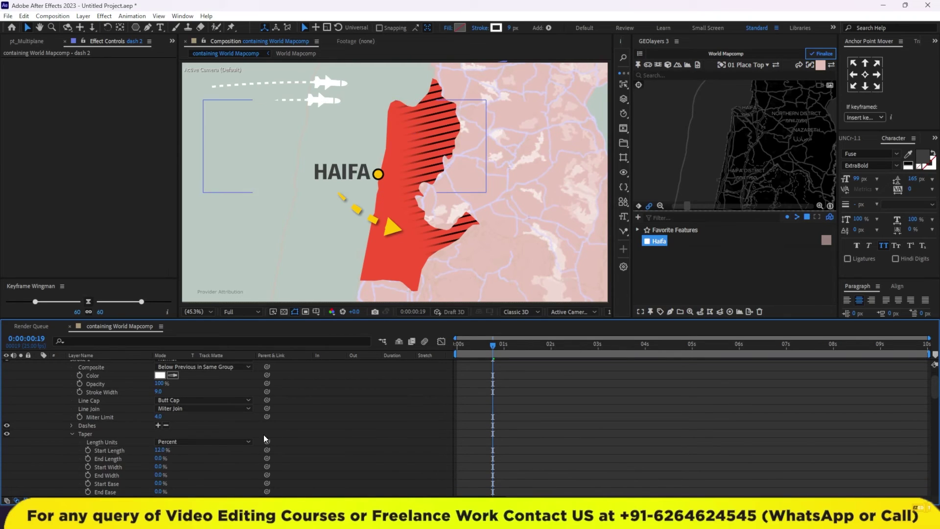
pyautogui.press('space')
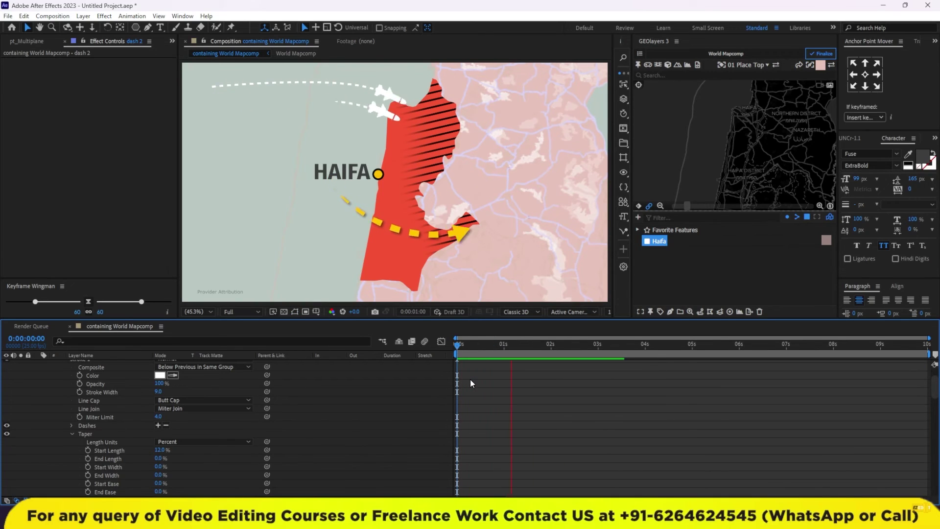
pyautogui.press('space')
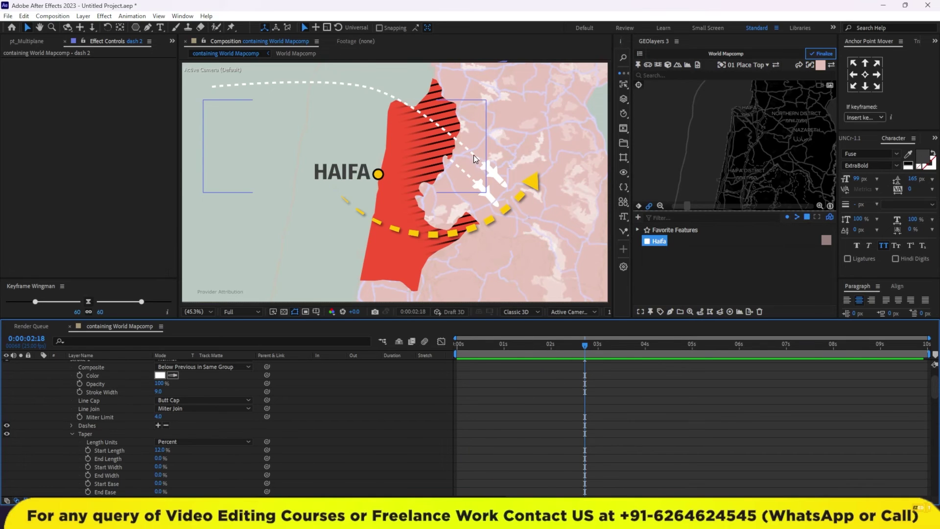
pyautogui.hotkey('alt', 'Tab')
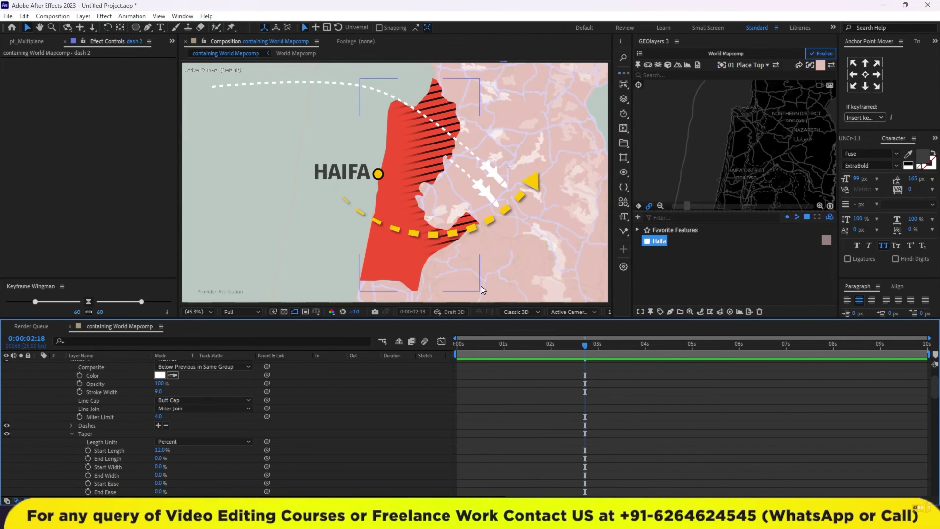
pyautogui.scroll(3, 286, 430)
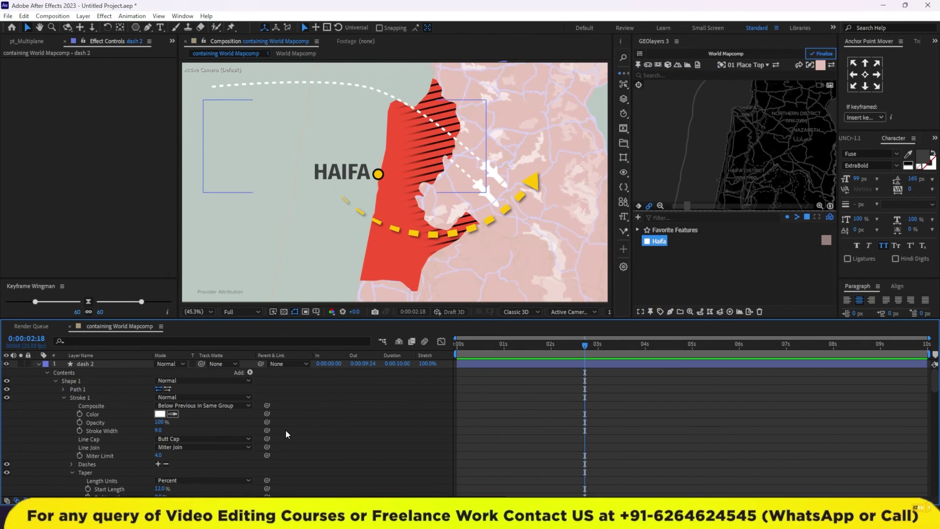
# Step: Collapse the dash 2 and Line layer properties and check Shape Layer 1's path
pyautogui.click(38, 365)
pyautogui.scroll(-3, 125, 439)
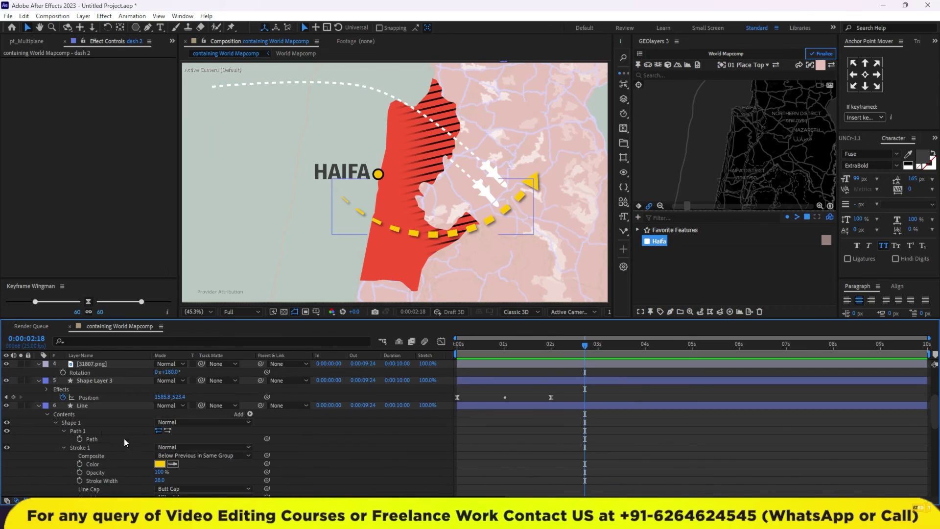
pyautogui.click(98, 405)
pyautogui.click(38, 406)
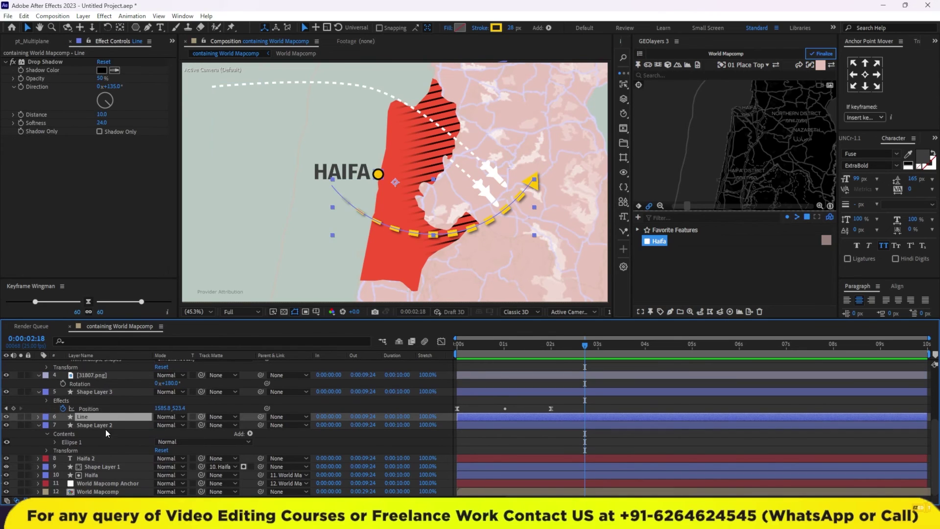
pyautogui.click(102, 466)
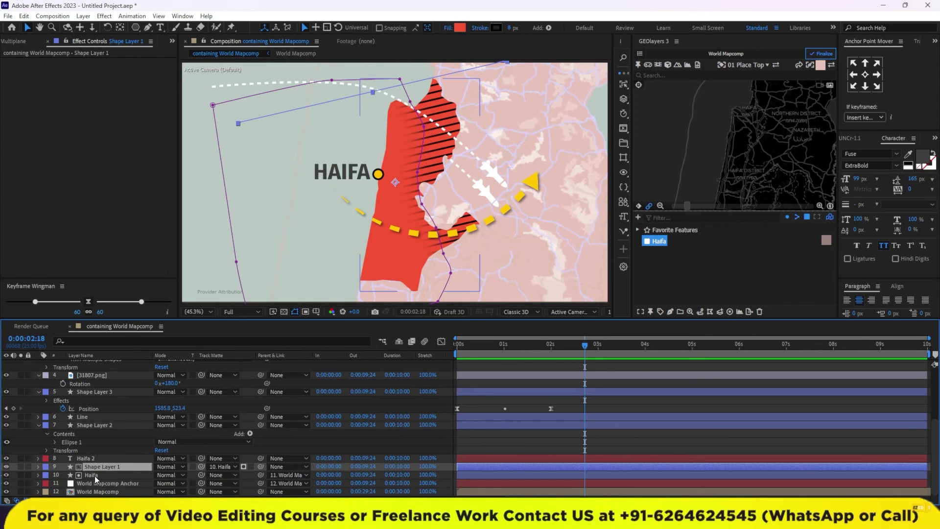
# Step: Set the red Haifa layer's blending mode to Multiply and preview the result
pyautogui.click(99, 474)
pyautogui.click(168, 474)
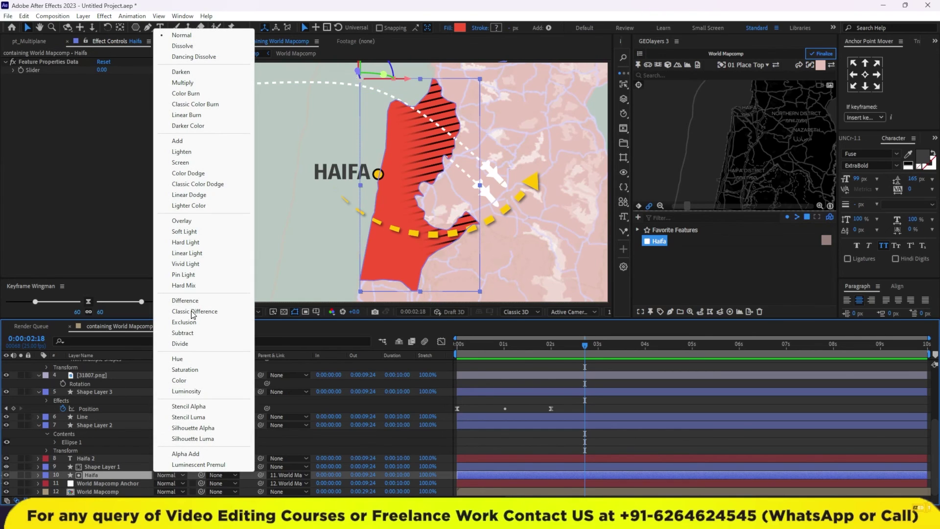
pyautogui.click(188, 83)
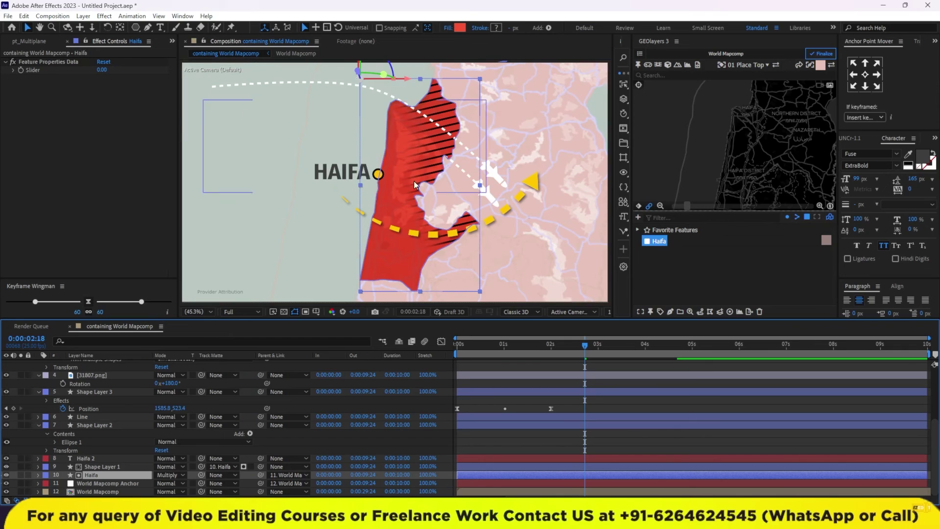
pyautogui.moveTo(505, 326); pyautogui.dragTo(547, 328)
pyautogui.press('space')
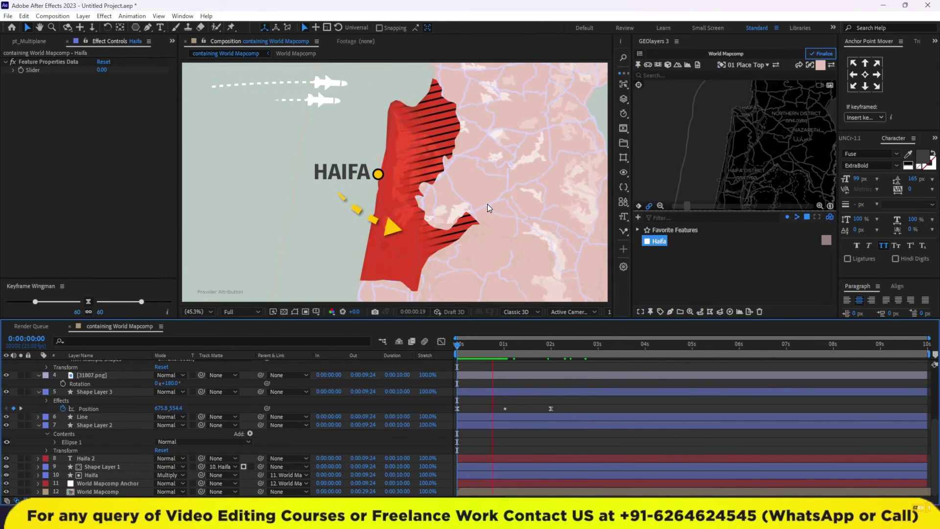
pyautogui.press('space')
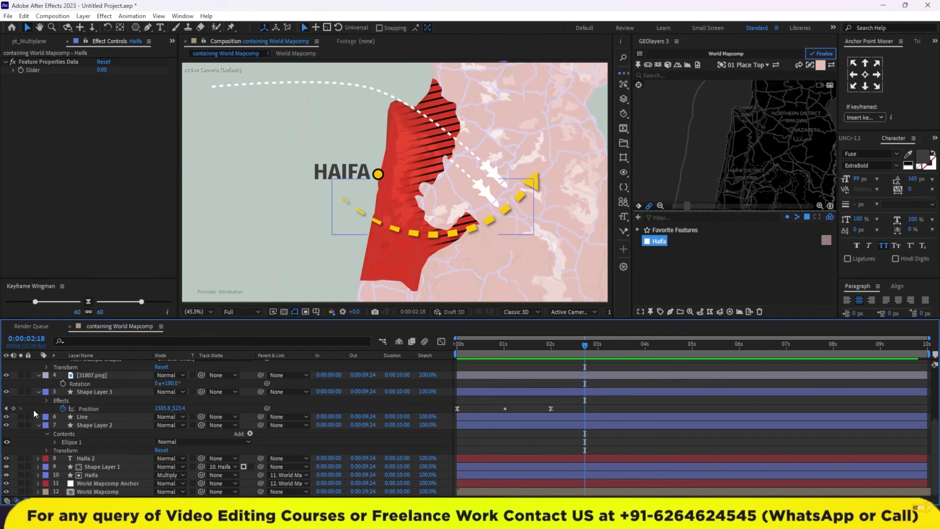
pyautogui.rightClick(15, 370)
# Step: Create a new black solid layer, Black Solid 1
pyautogui.moveTo(49, 373)
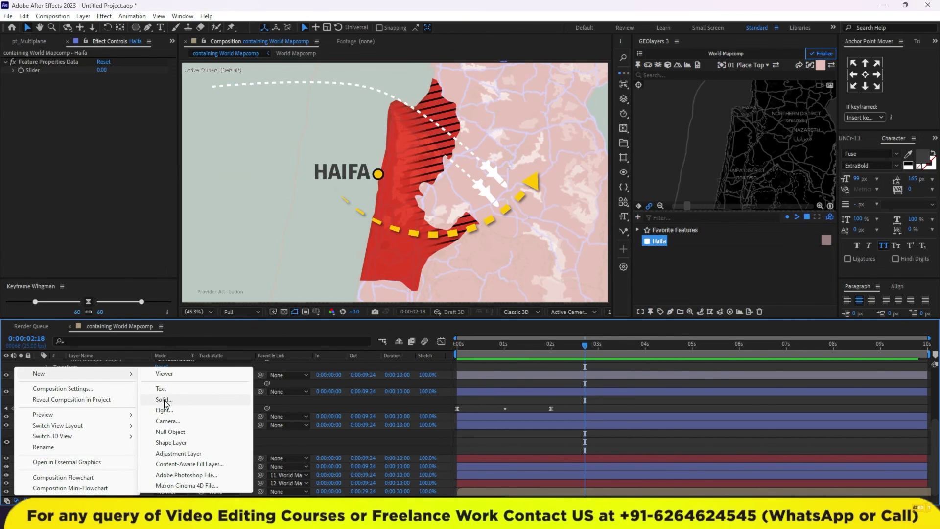
pyautogui.click(191, 400)
pyautogui.click(277, 361)
pyautogui.click(339, 260)
pyautogui.click(554, 139)
pyautogui.click(319, 389)
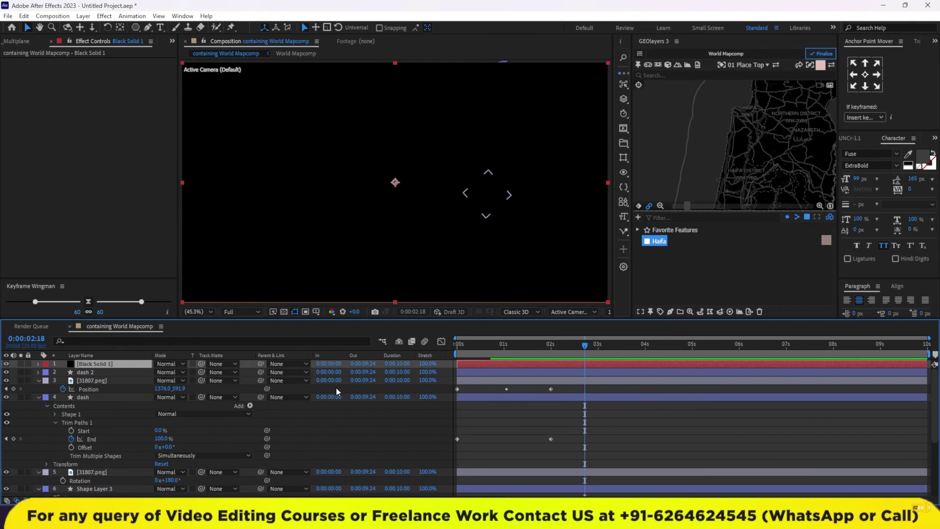
# Step: Draw a large ellipse mask on the solid, set to Subtract with 272-pixel feather
pyautogui.moveTo(136, 28); pyautogui.dragTo(166, 52)
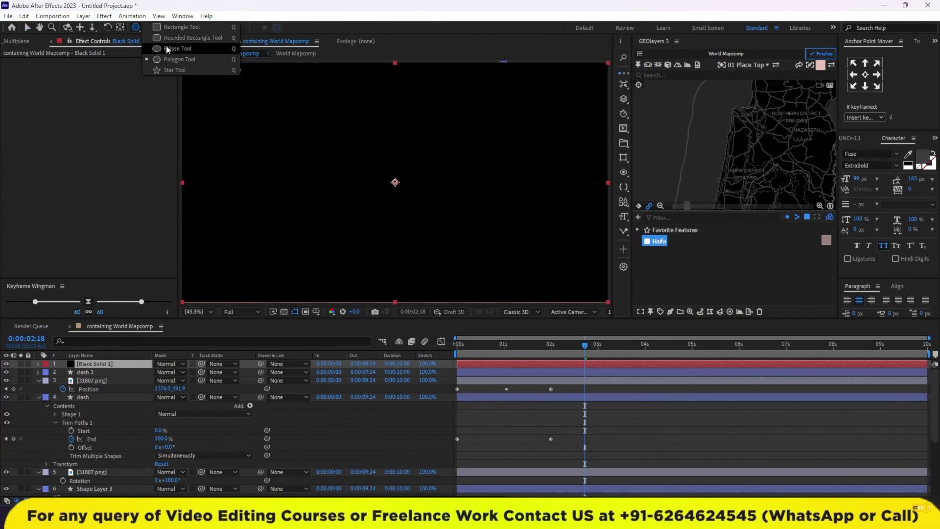
pyautogui.moveTo(199, 97)
pyautogui.mouseDown()
pyautogui.moveTo(592, 273)
pyautogui.moveTo(592, 286)
pyautogui.mouseUp()
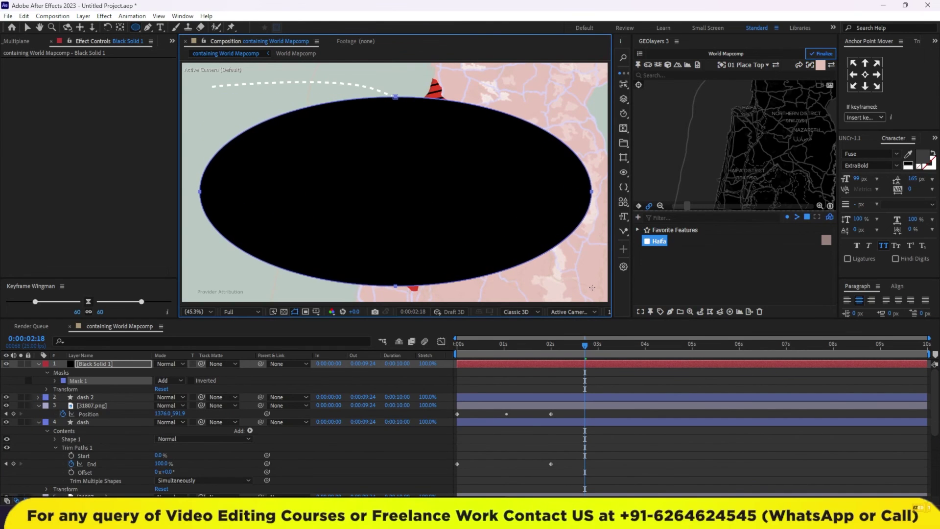
pyautogui.click(27, 28)
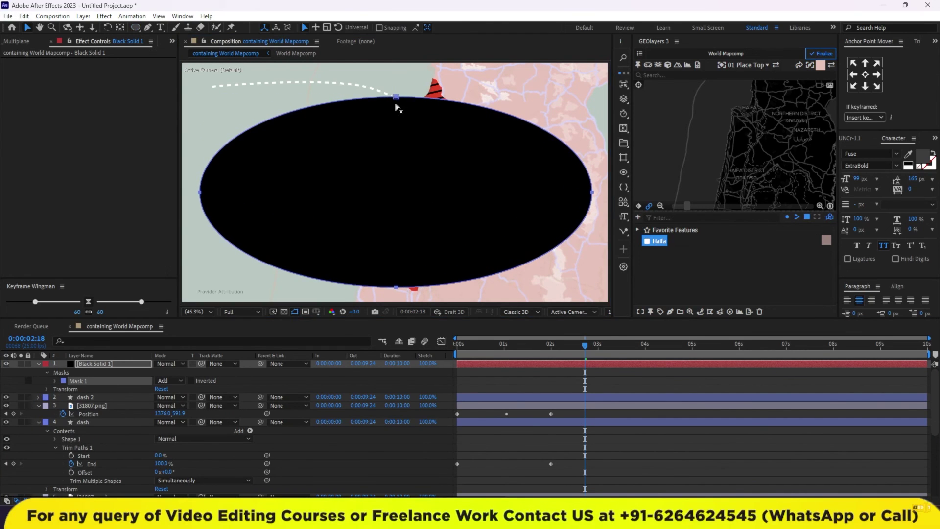
pyautogui.moveTo(395, 100); pyautogui.dragTo(396, 96)
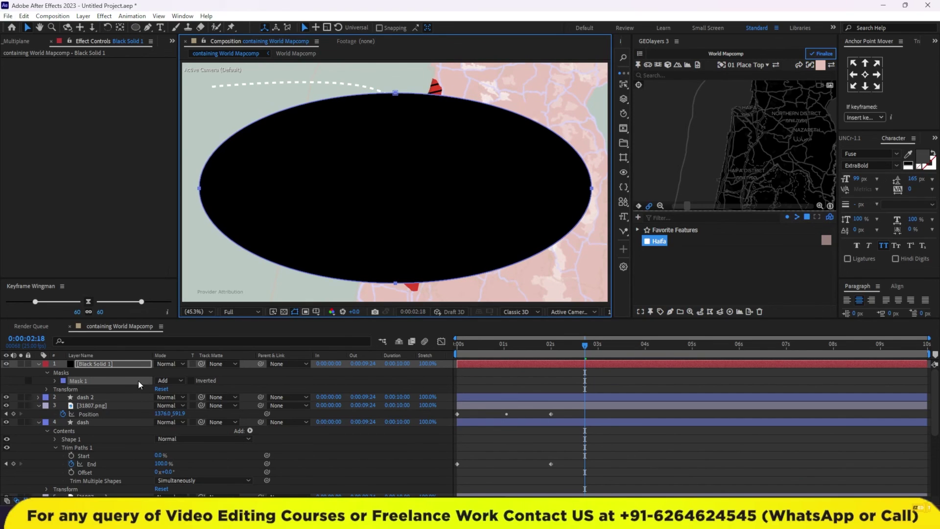
pyautogui.click(55, 381)
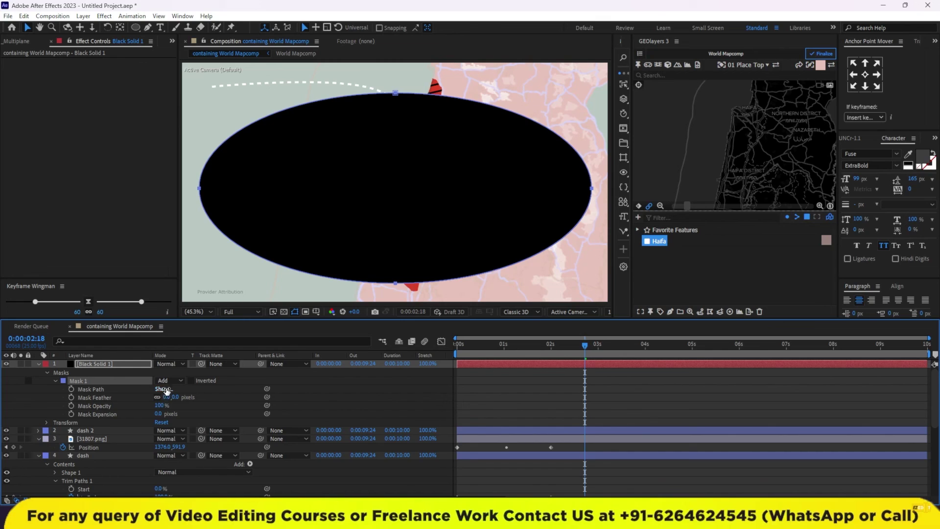
pyautogui.click(169, 381)
pyautogui.click(174, 401)
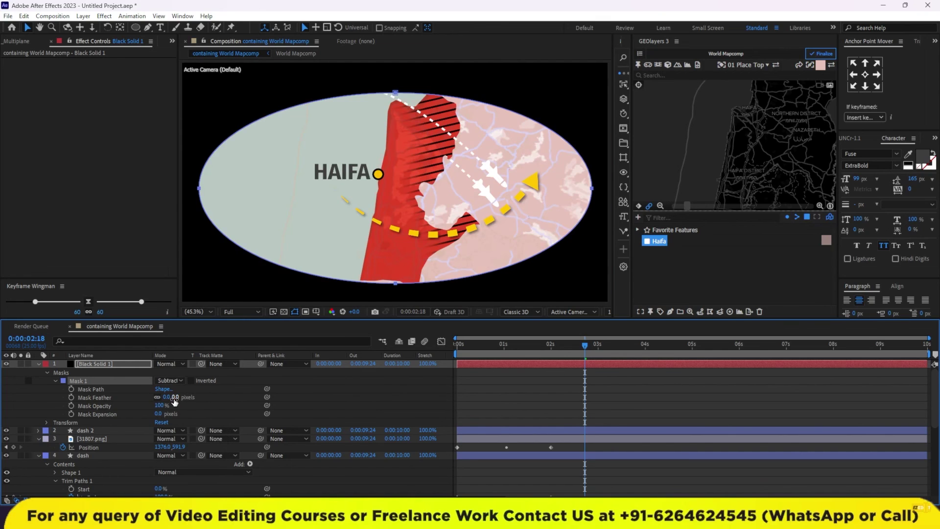
pyautogui.moveTo(175, 399); pyautogui.dragTo(310, 399)
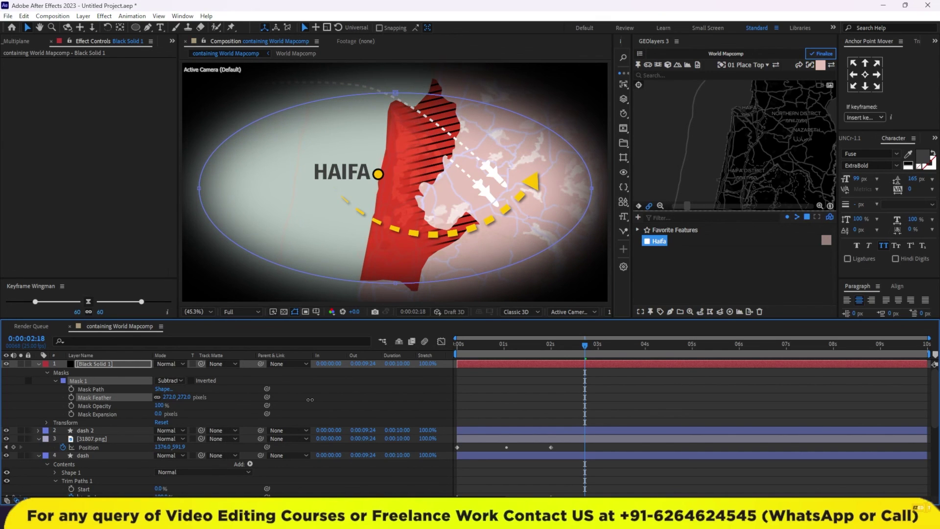
# Step: Set the black solid's opacity to 50%
pyautogui.press('t')
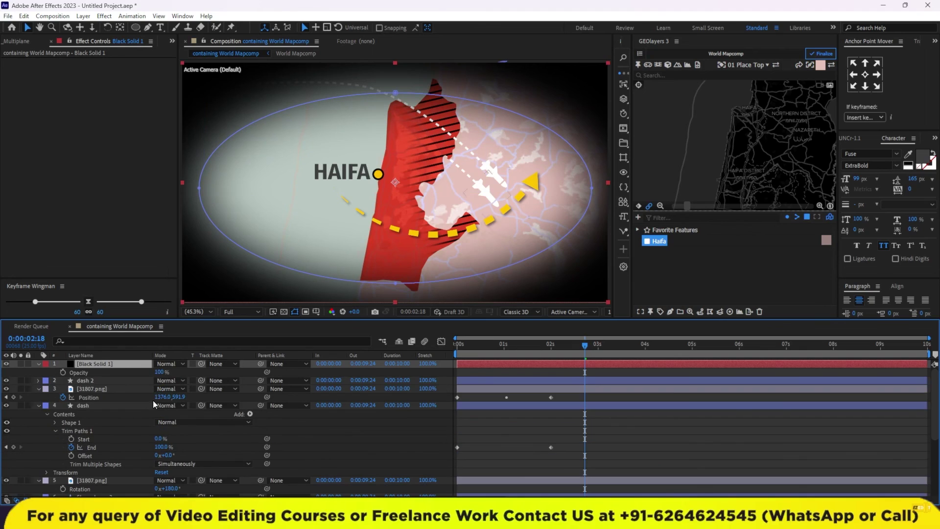
pyautogui.click(161, 372)
pyautogui.write('50')
pyautogui.press('Return')
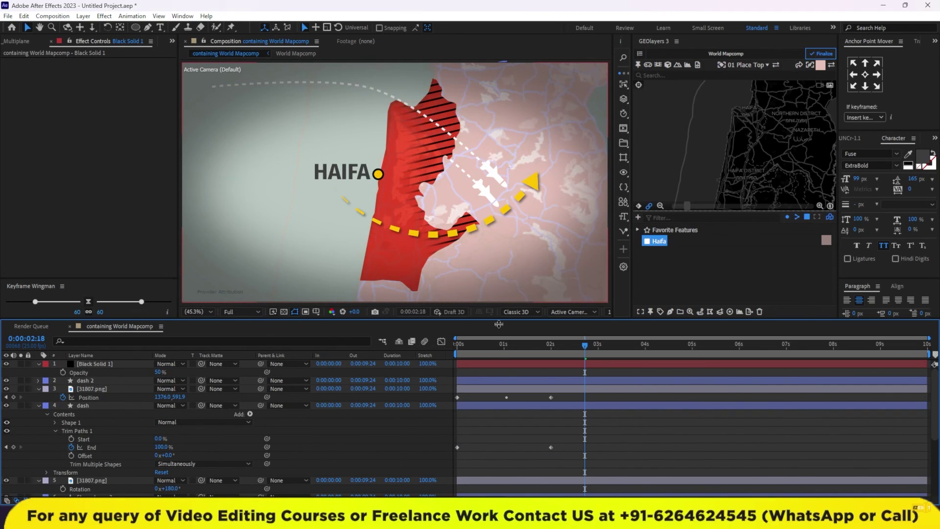
pyautogui.press('Home')
pyautogui.press('space')
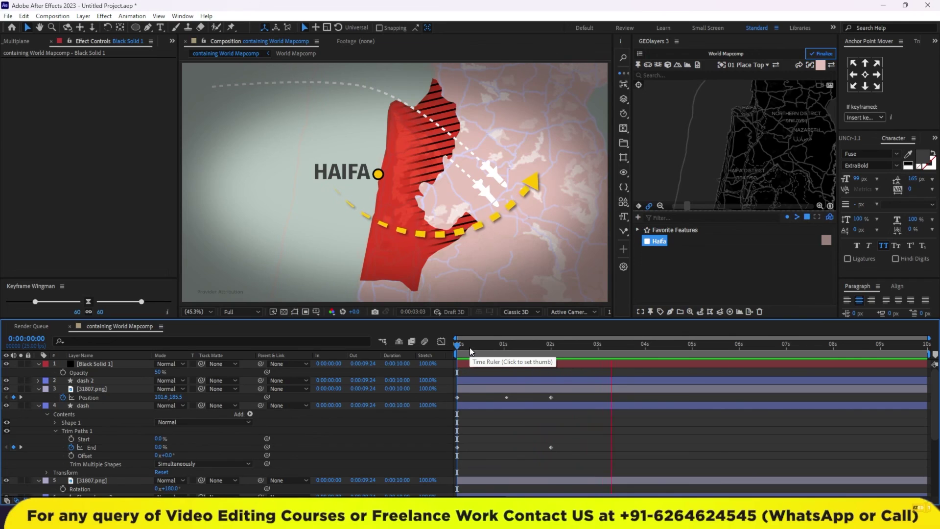
pyautogui.press('space')
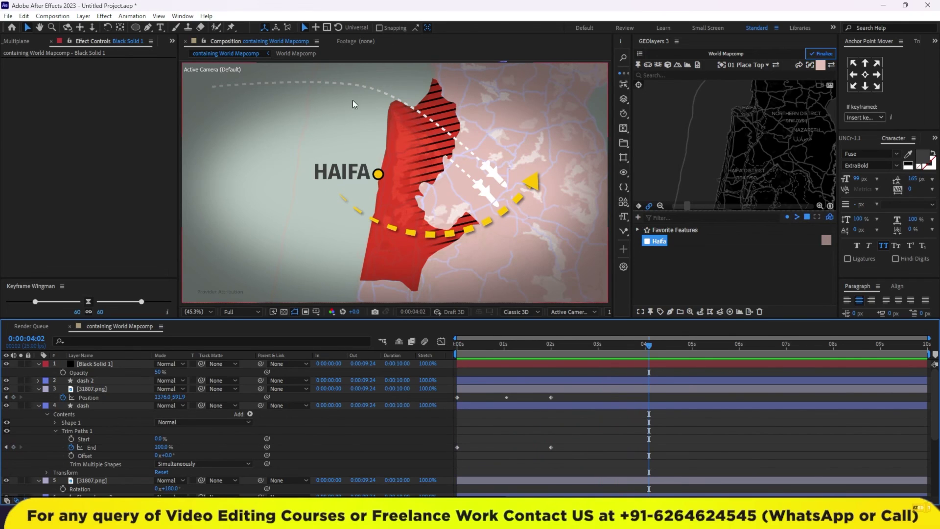